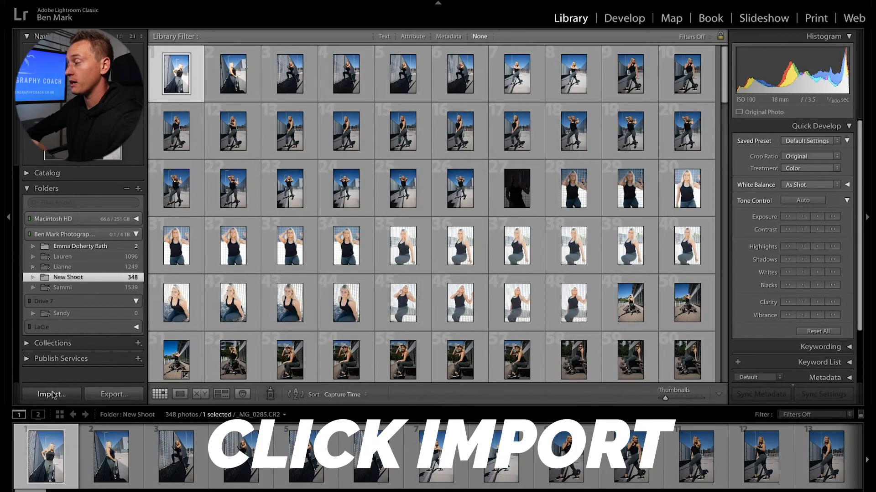
# Step: Open the Import window with the client folder under Work/To Be Done as the source
pyautogui.click(53, 396)
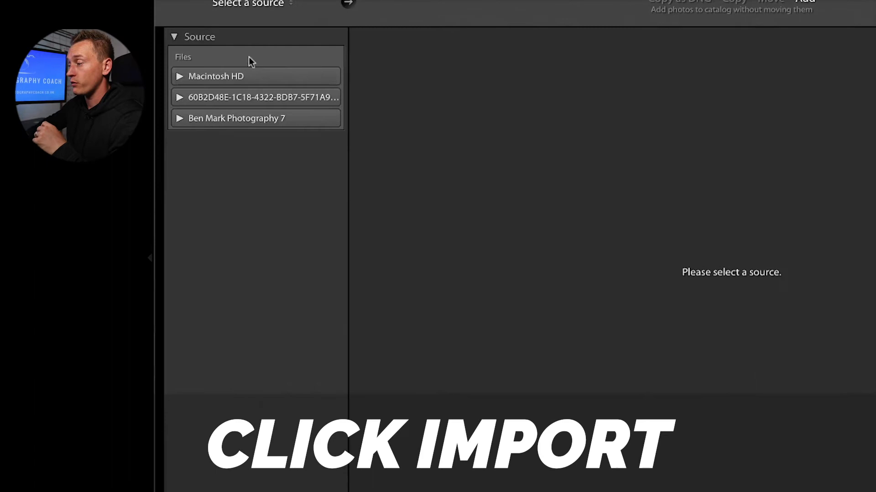
pyautogui.click(179, 119)
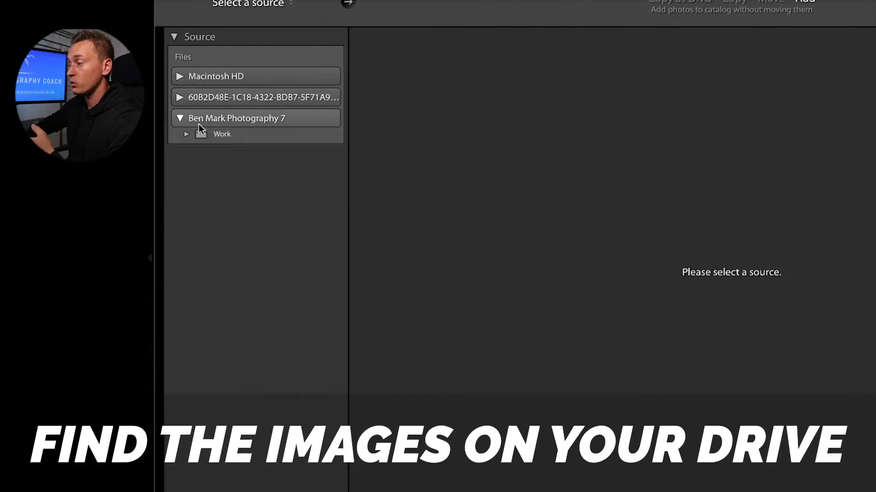
pyautogui.click(187, 134)
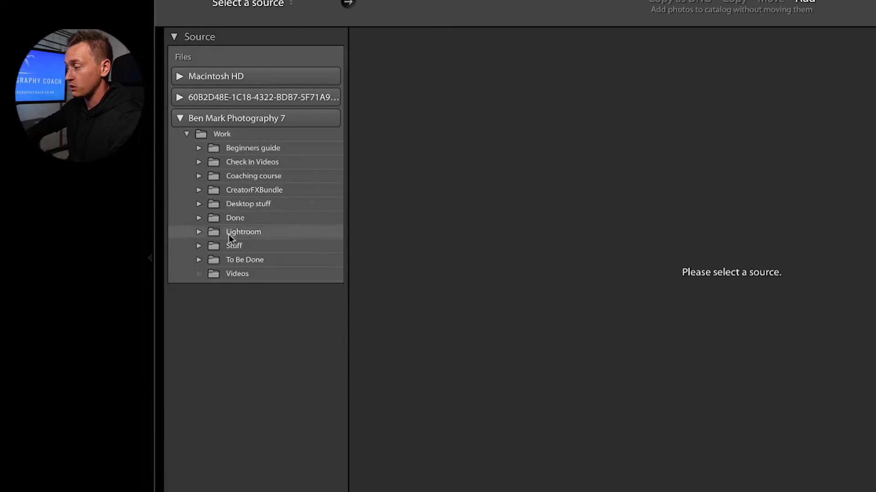
pyautogui.click(231, 259)
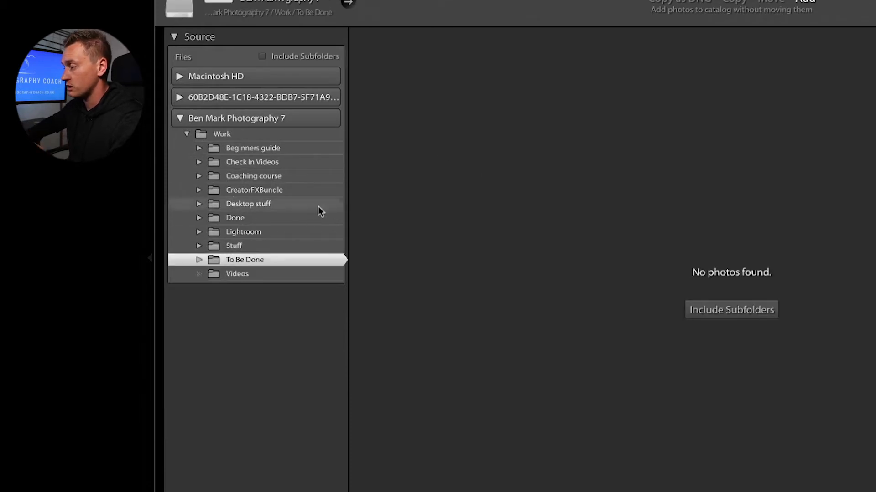
pyautogui.click(199, 260)
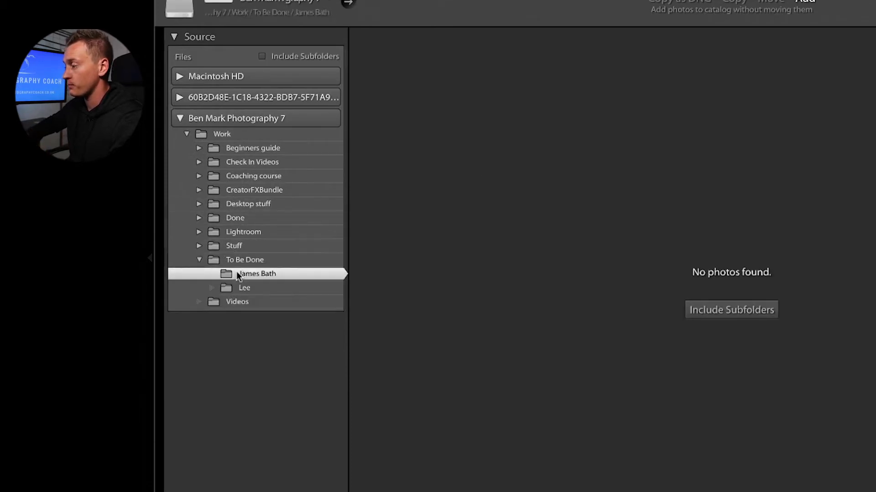
pyautogui.click(236, 274)
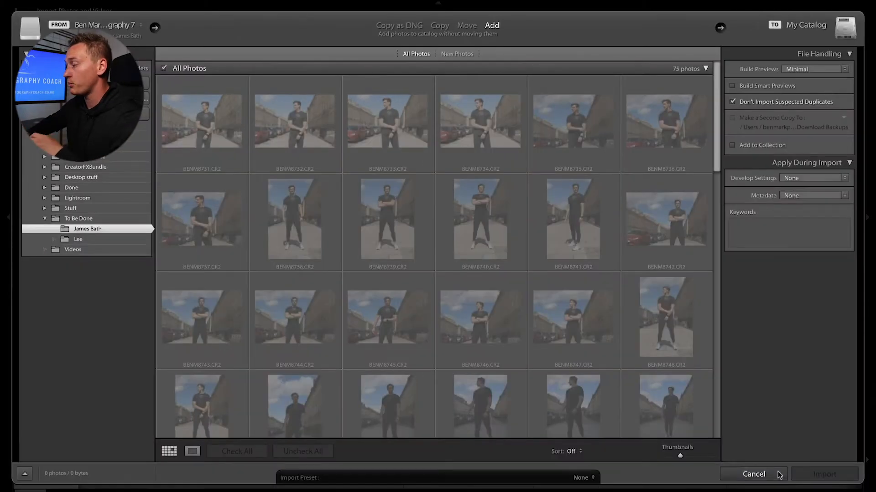
# Step: Close the Import window without importing, returning to the New Shoot grid
pyautogui.click(778, 474)
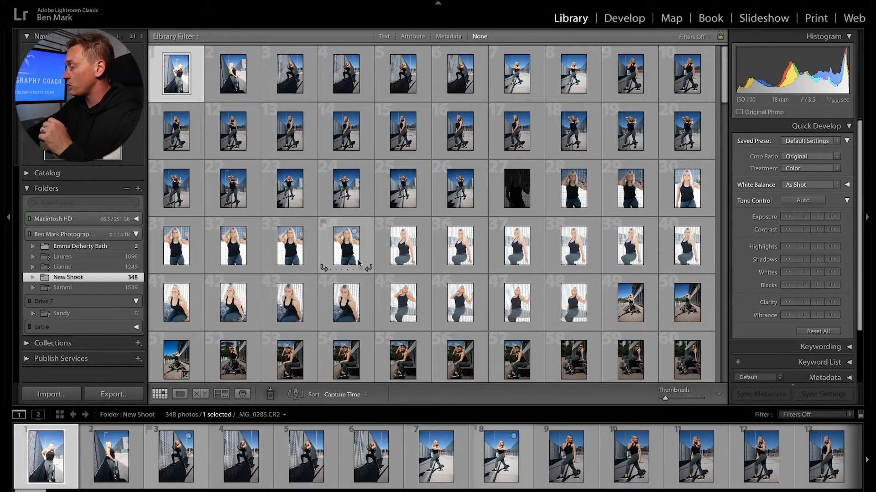
# Step: Browse the Quick Develop Creative presets and Keywording panel without applying anything to _MG_0285.CR2
pyautogui.scroll(-10, 357, 259)
pyautogui.scroll(-10, 358, 260)
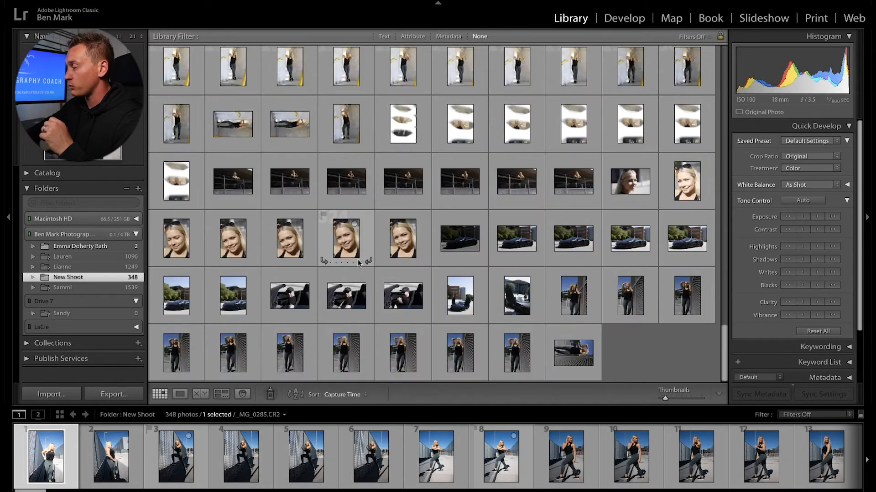
pyautogui.scroll(20, 358, 263)
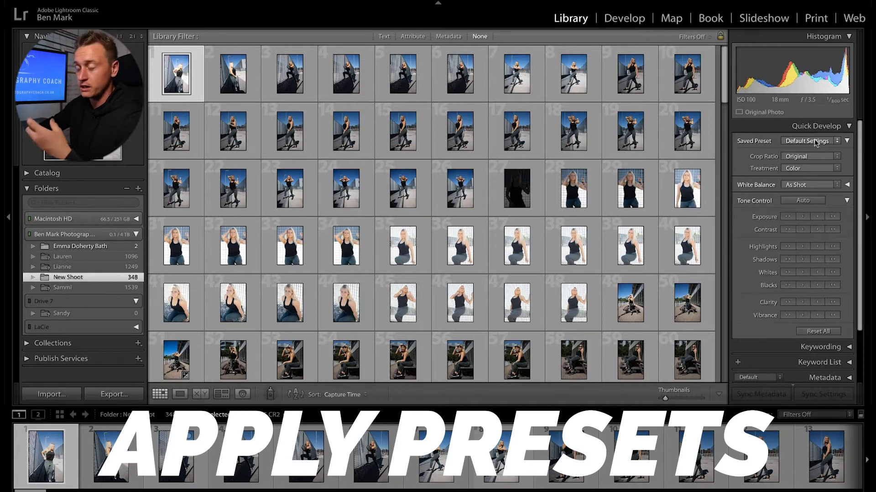
pyautogui.click(816, 143)
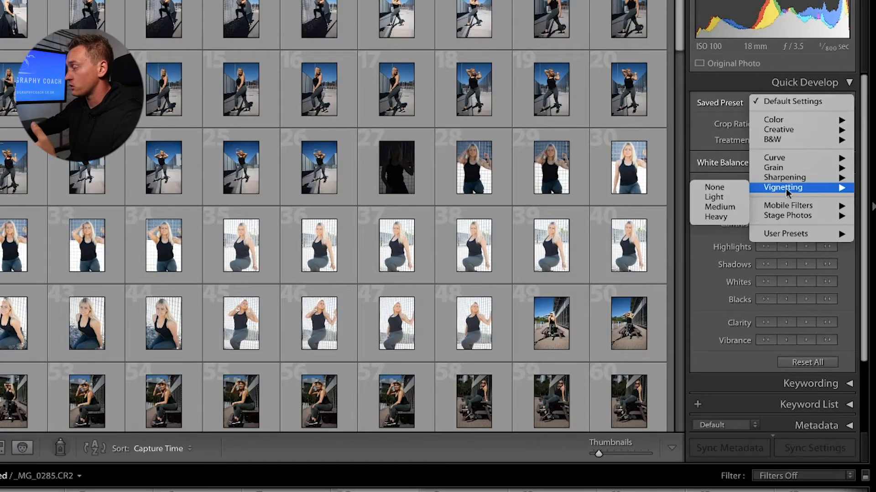
pyautogui.moveTo(757, 129)
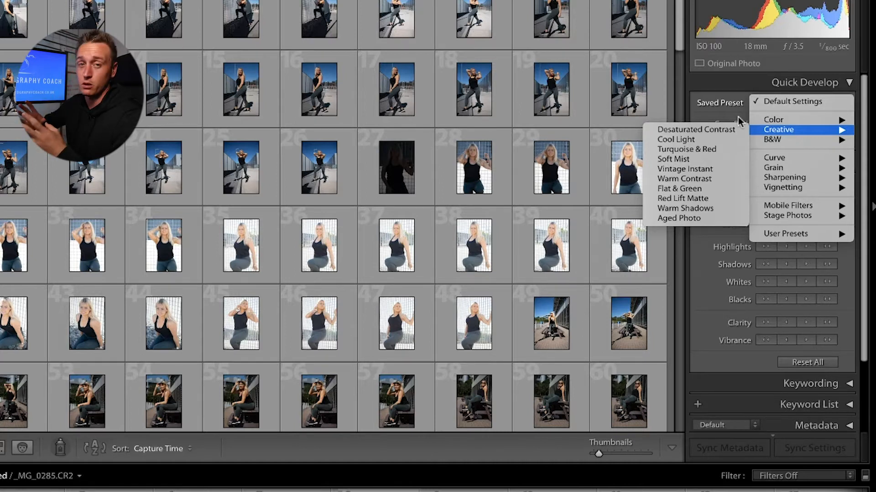
pyautogui.click(737, 117)
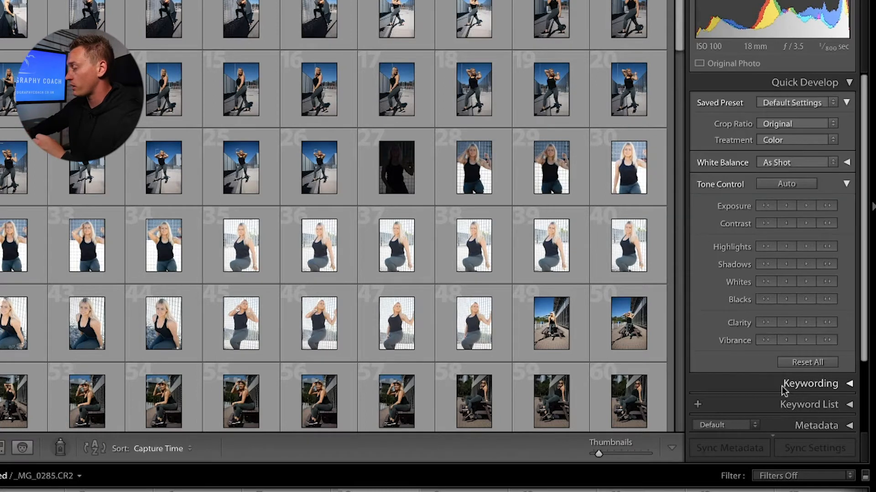
pyautogui.click(781, 385)
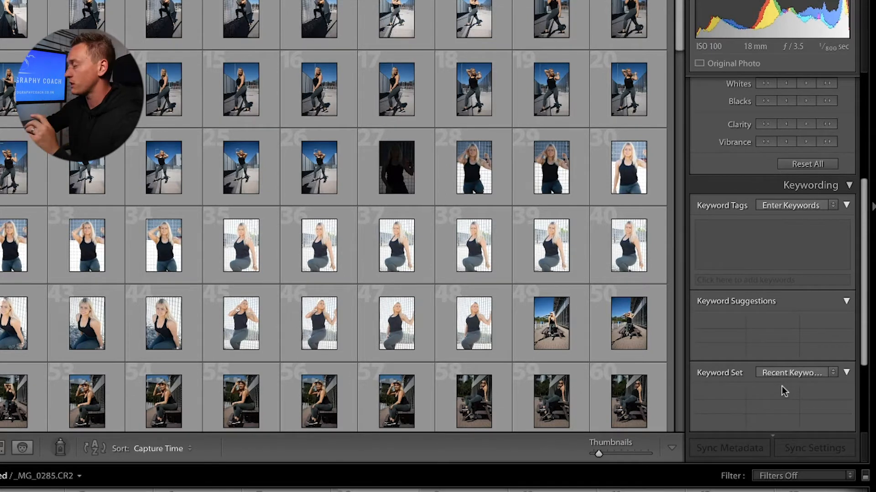
pyautogui.click(831, 186)
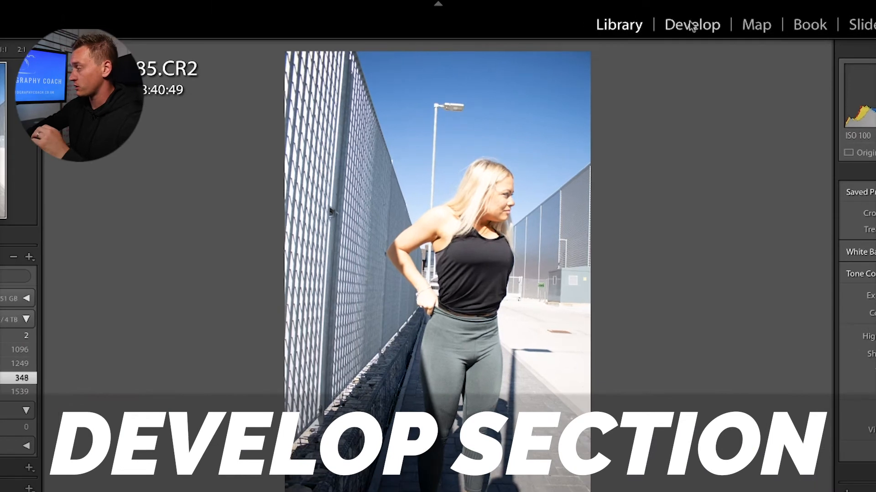
# Step: Move _MG_0285.CR2 into Develop and browse the Color and Creative preset groups without applying one
pyautogui.click(692, 26)
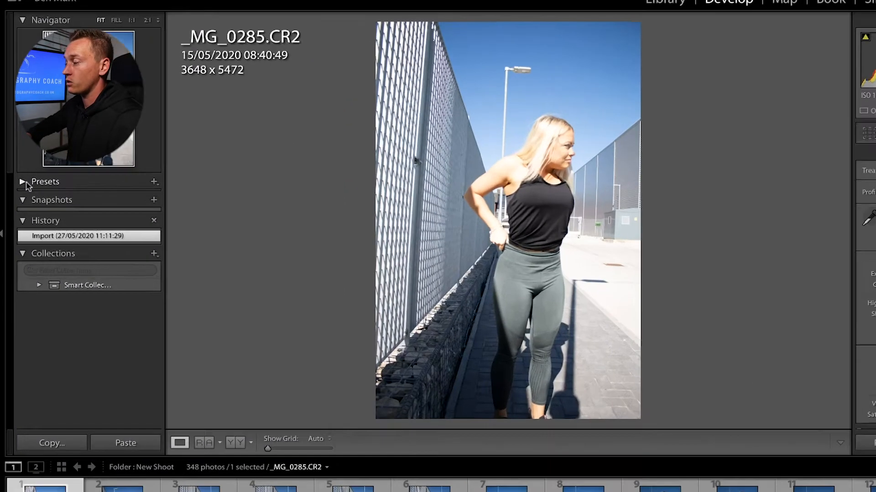
pyautogui.click(42, 173)
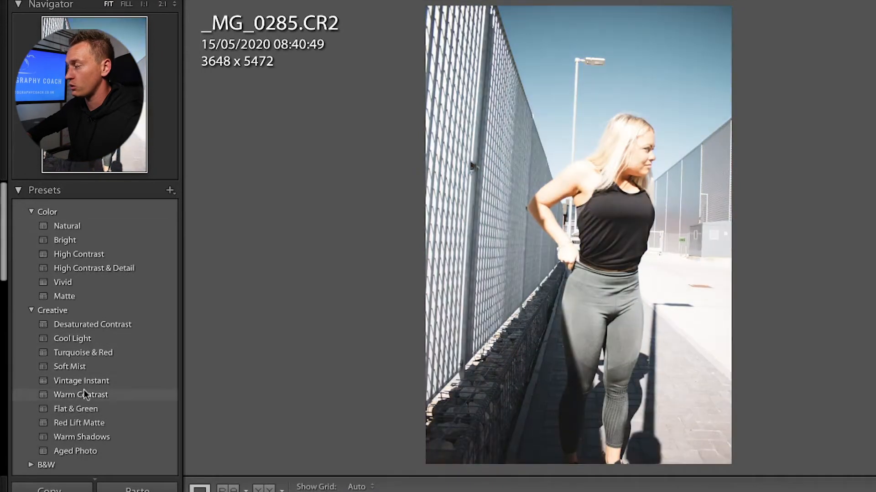
pyautogui.scroll(-2, 83, 396)
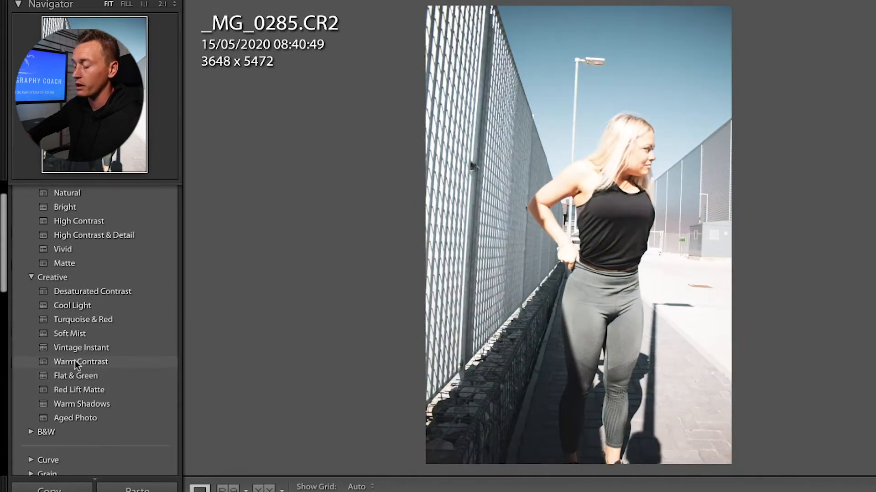
pyautogui.scroll(2, 71, 246)
pyautogui.click(31, 211)
pyautogui.click(31, 225)
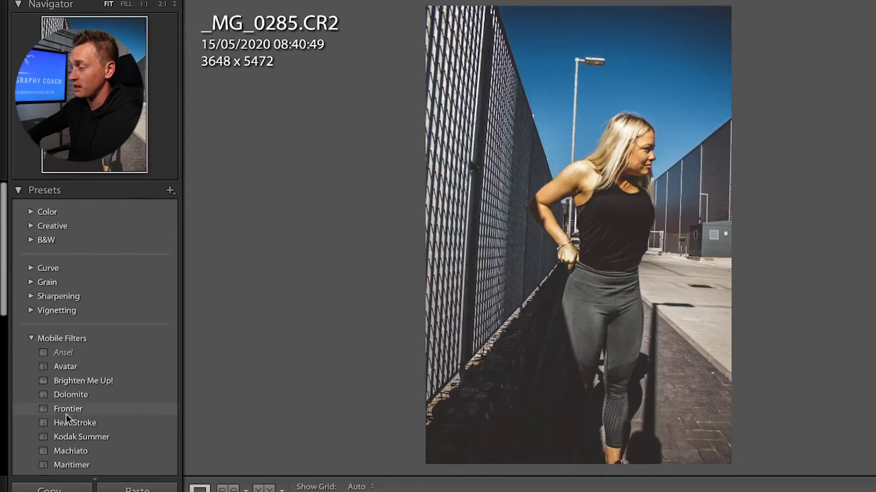
pyautogui.scroll(-1, 65, 428)
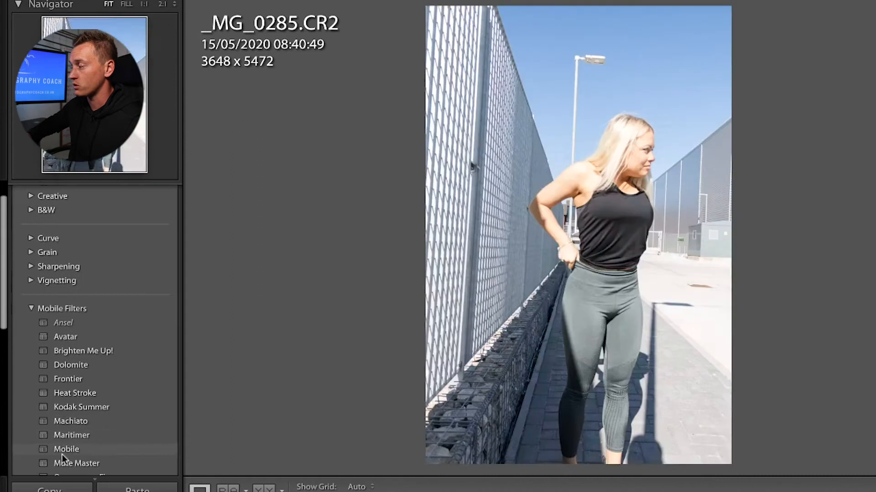
pyautogui.scroll(1, 66, 237)
pyautogui.click(27, 195)
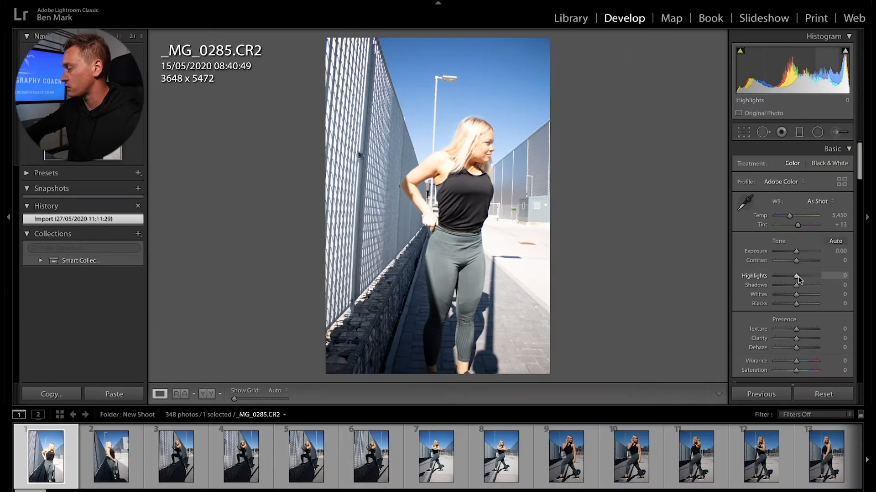
# Step: Set Highlights to -80, test Whites and Blacks clipping, then revert to the Shadows +94 history state
pyautogui.moveTo(796, 276); pyautogui.dragTo(815, 285)
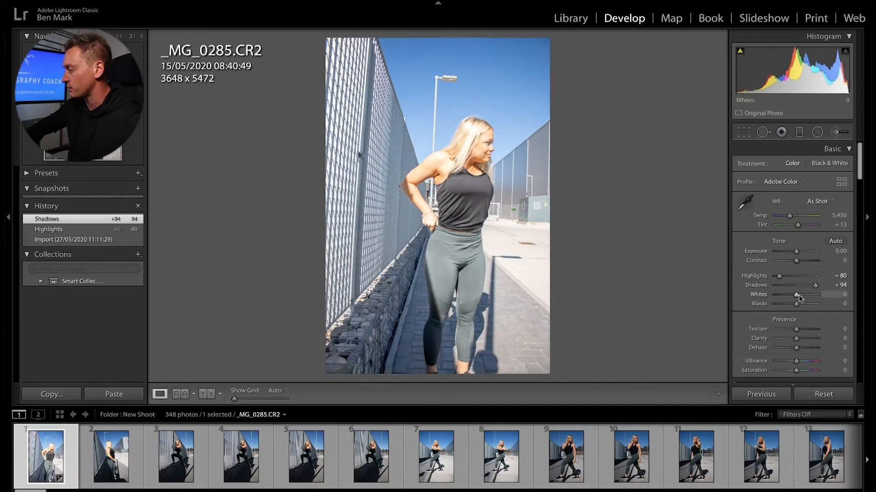
pyautogui.keyDown('shift'); pyautogui.doubleClick(796, 295); pyautogui.keyUp('shift')
pyautogui.keyDown('shift'); pyautogui.doubleClick(796, 303); pyautogui.keyUp('shift')
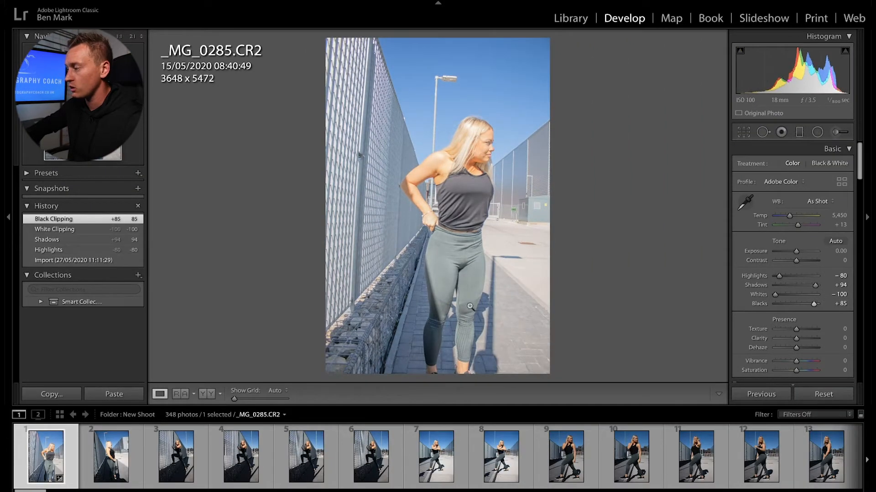
pyautogui.click(64, 239)
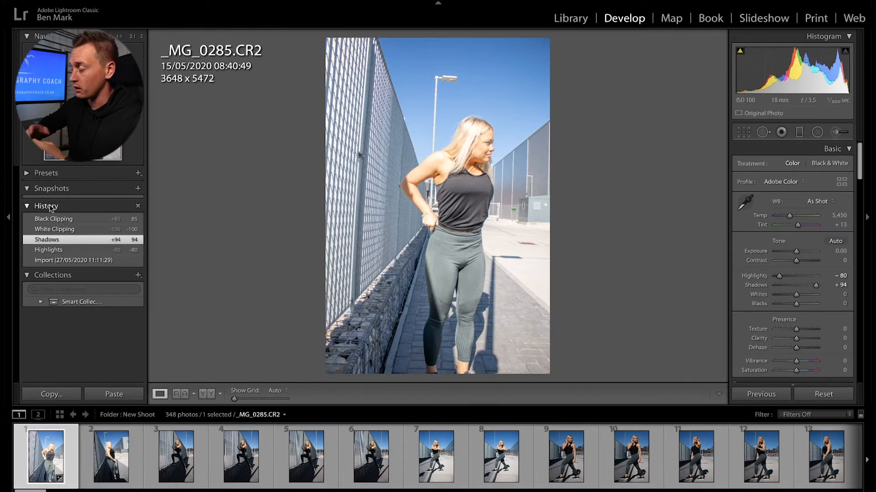
pyautogui.click(50, 206)
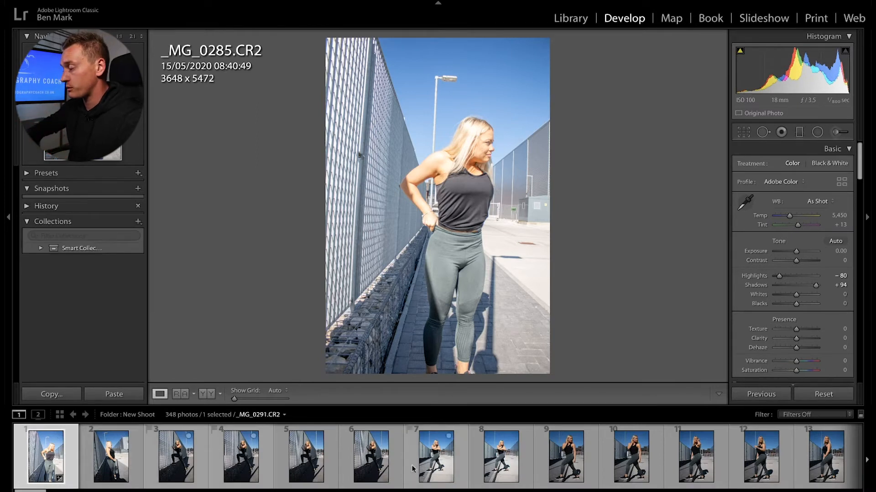
# Step: Switch to _MG_0294.CR2 side by side and trial Highlights +47, Clarity -100 and lower exposure
pyautogui.click(443, 478)
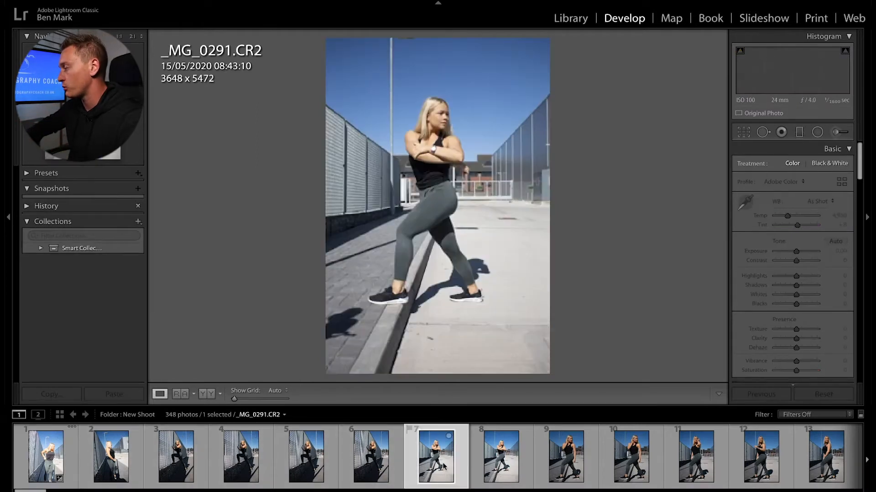
pyautogui.click(642, 463)
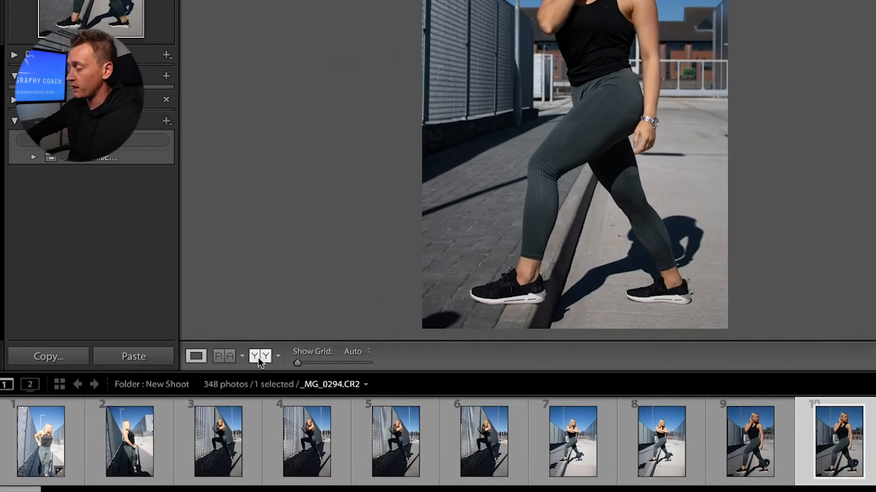
pyautogui.click(259, 363)
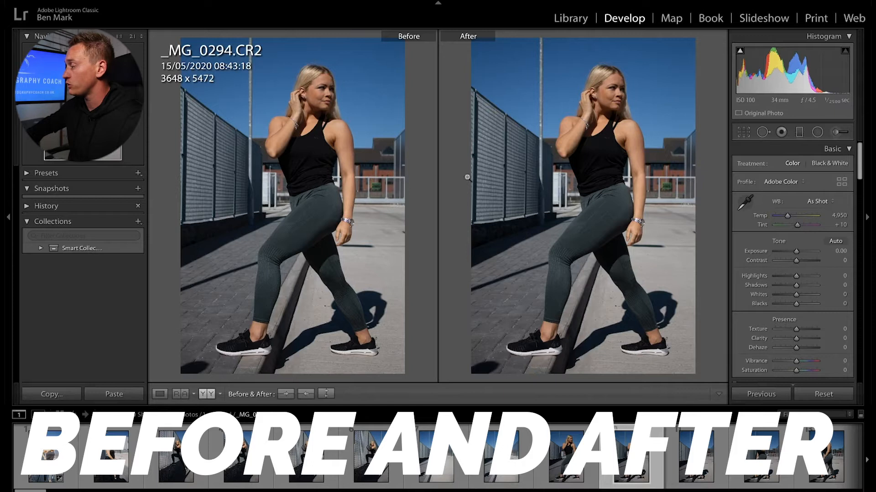
pyautogui.moveTo(796, 276); pyautogui.dragTo(805, 276)
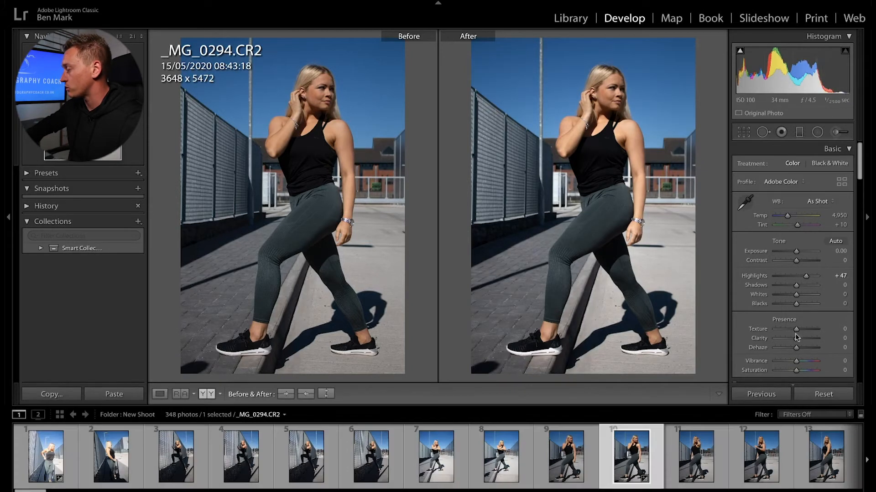
pyautogui.moveTo(796, 338); pyautogui.dragTo(775, 338)
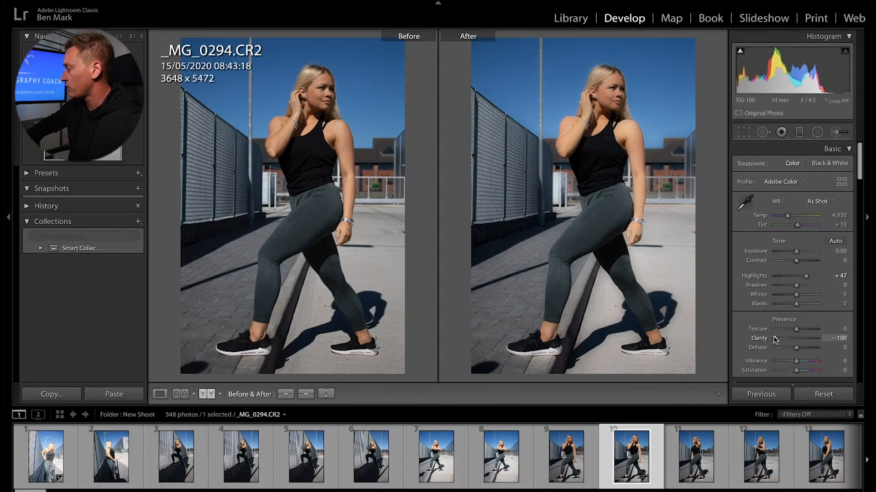
pyautogui.moveTo(797, 251); pyautogui.dragTo(787, 251)
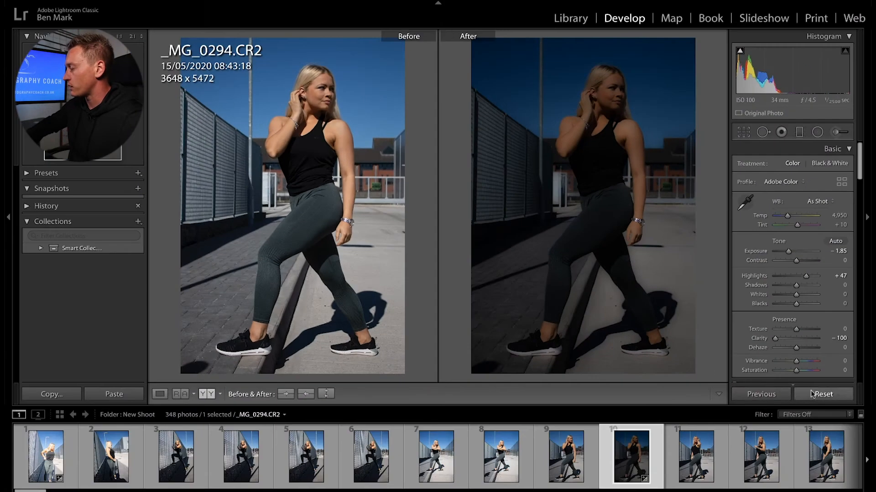
# Step: Reset the Basic adjustments to zero and return to the single Loupe view
pyautogui.click(823, 394)
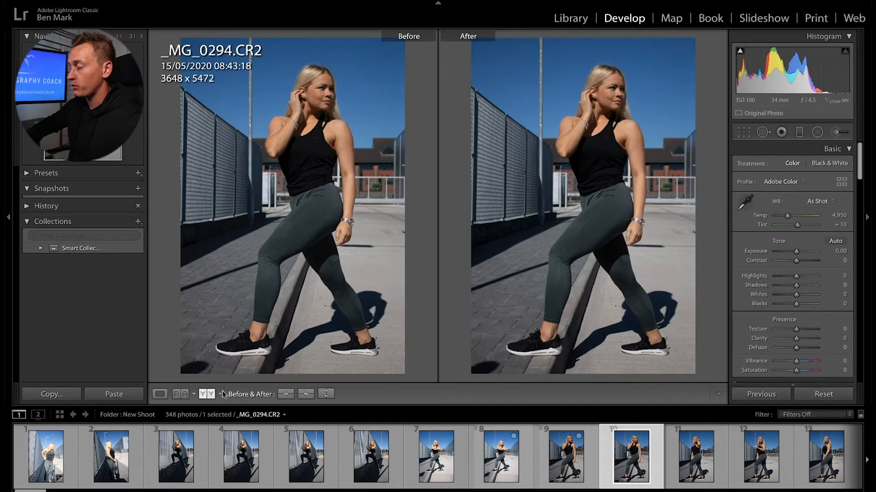
pyautogui.click(207, 394)
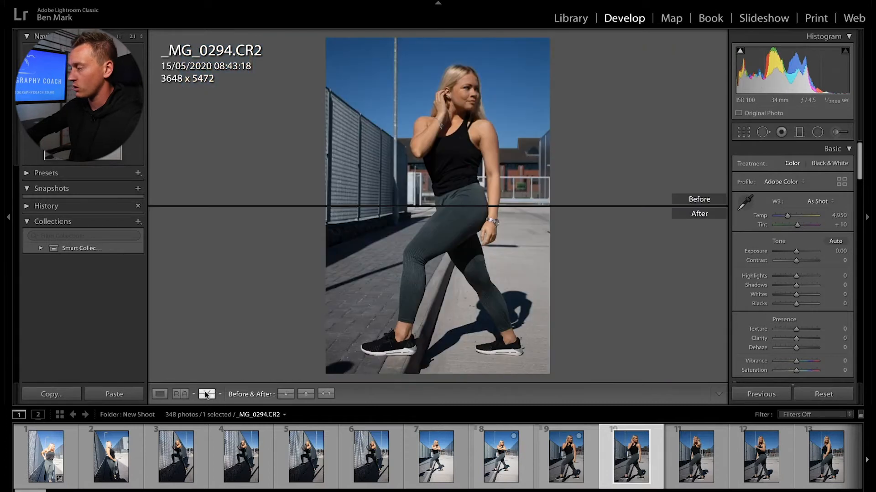
pyautogui.click(207, 394)
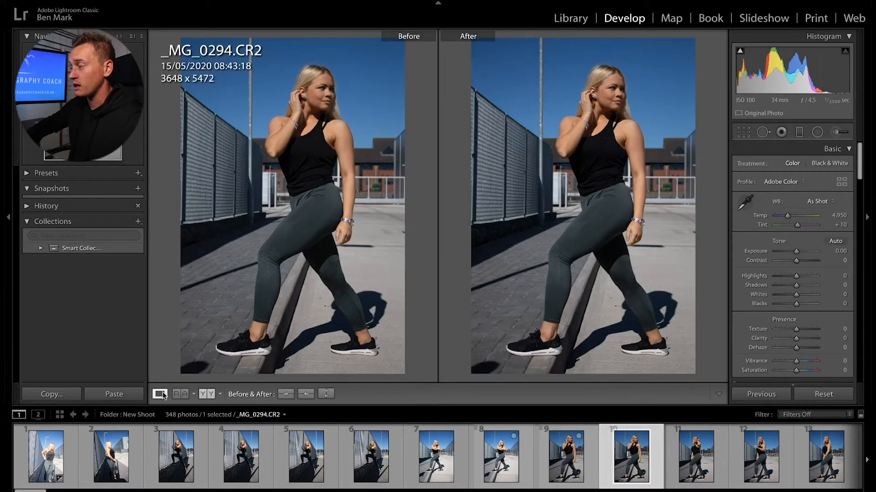
pyautogui.click(161, 394)
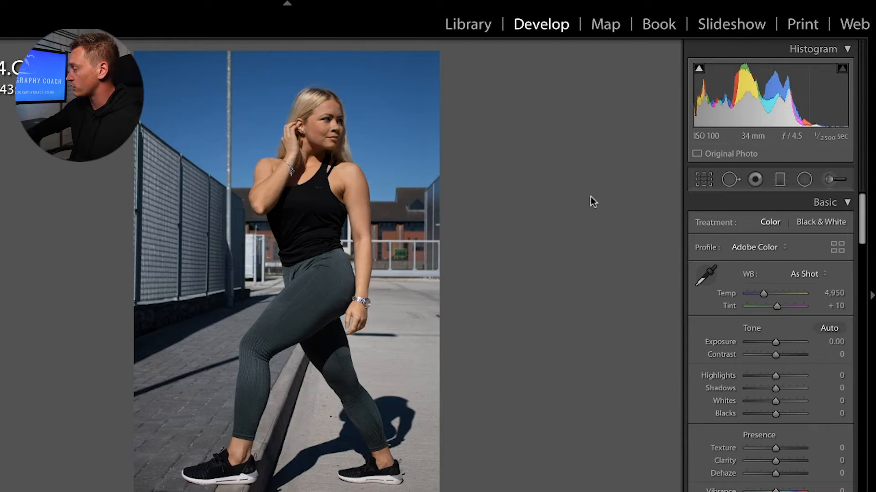
# Step: Drag the histogram to set Whites +33 and Exposure +0.24, bringing Blacks back from +100 to 0
pyautogui.moveTo(817, 100); pyautogui.dragTo(830, 100)
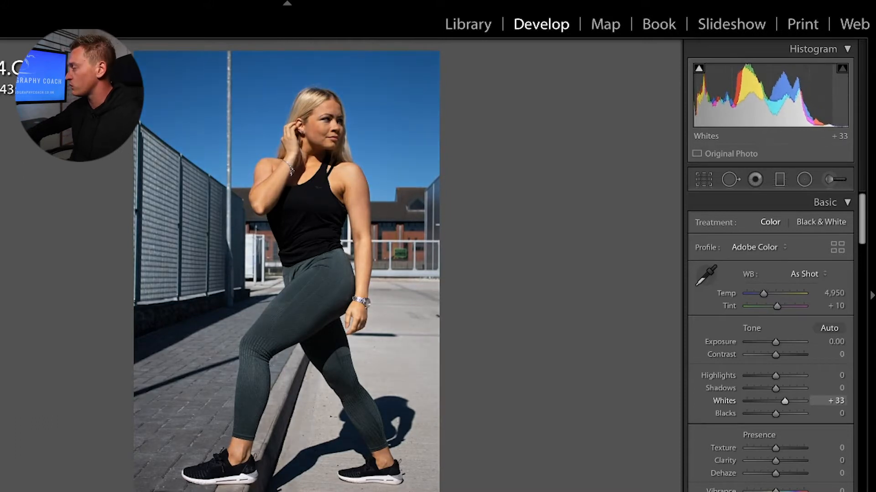
pyautogui.moveTo(755, 102)
pyautogui.mouseDown()
pyautogui.moveTo(779, 102)
pyautogui.moveTo(749, 101)
pyautogui.moveTo(760, 102)
pyautogui.mouseUp()
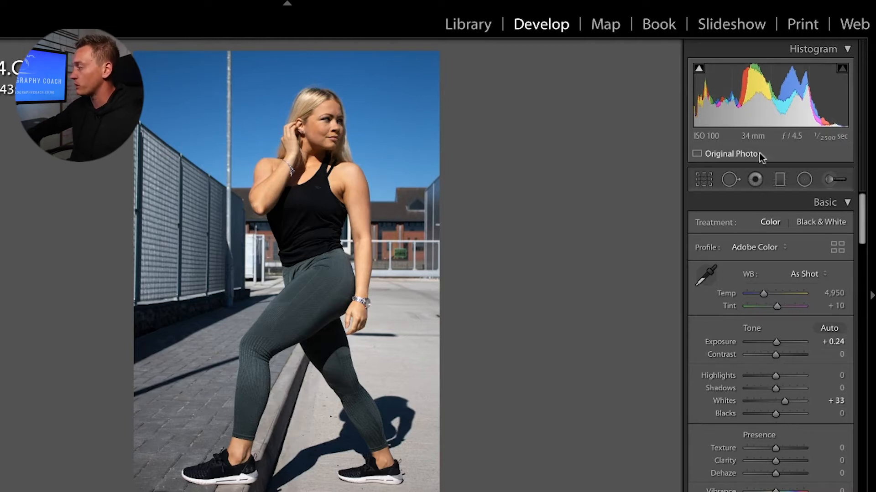
pyautogui.moveTo(702, 101); pyautogui.dragTo(748, 101)
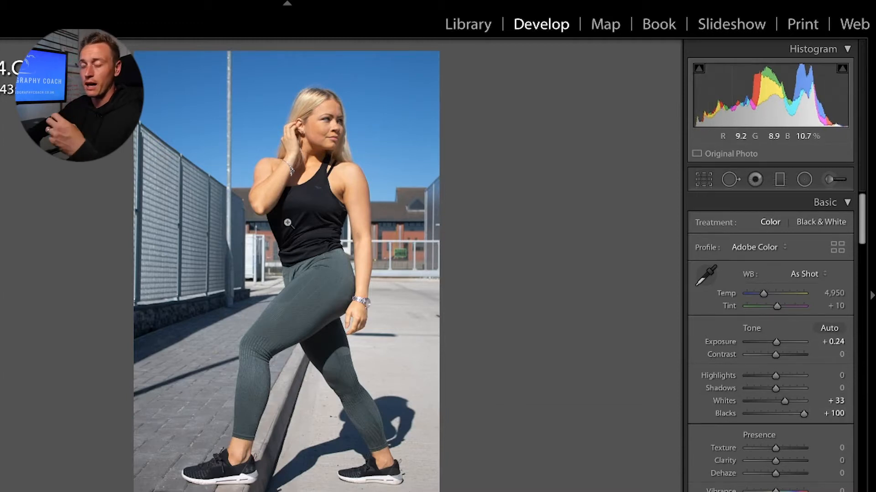
pyautogui.moveTo(804, 414); pyautogui.dragTo(775, 414)
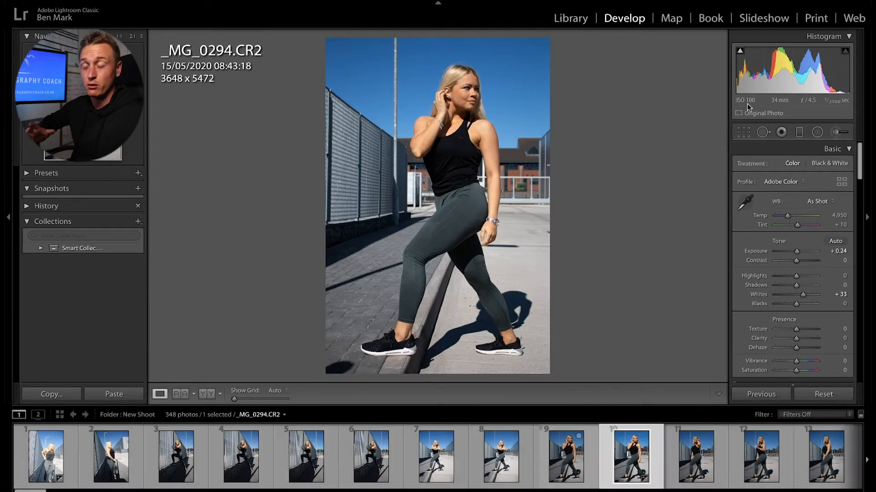
# Step: Trial a crop and rotation, then undo it to keep the full 3648 x 5472 frame
pyautogui.click(743, 132)
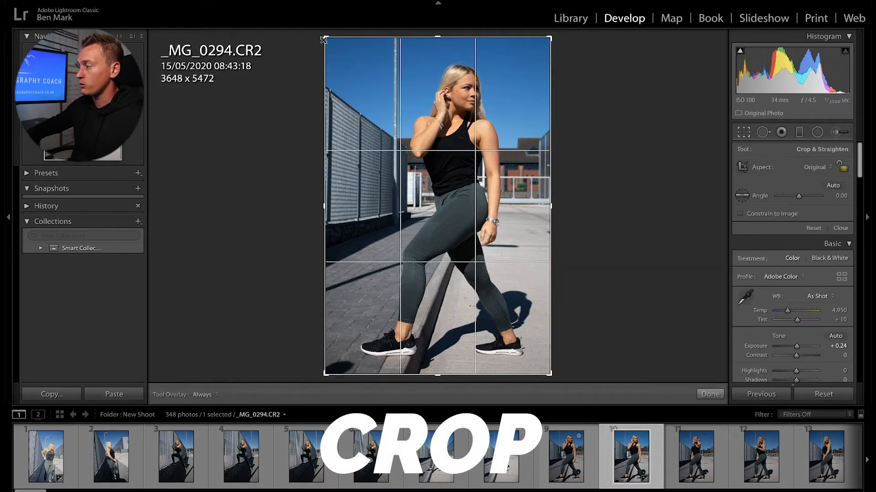
pyautogui.moveTo(323, 36)
pyautogui.mouseDown()
pyautogui.moveTo(345, 55)
pyautogui.moveTo(323, 35)
pyautogui.moveTo(282, 58)
pyautogui.moveTo(303, 51)
pyautogui.moveTo(313, 27)
pyautogui.mouseUp()
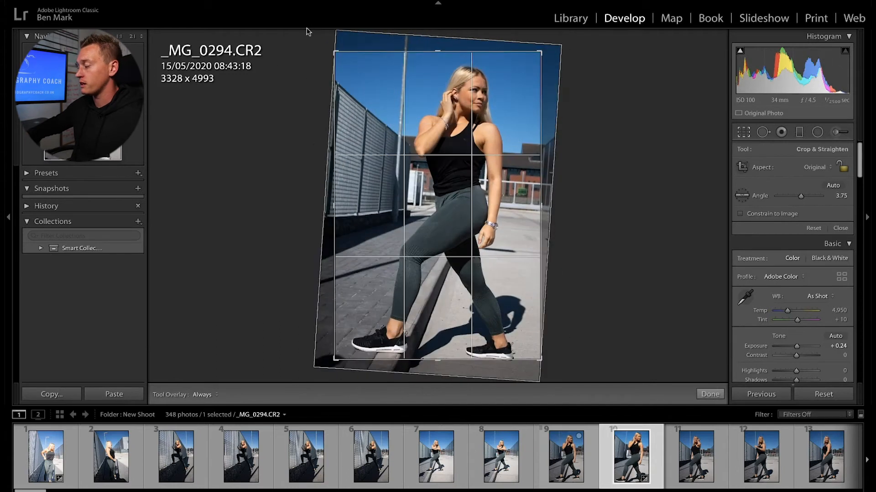
pyautogui.hotkey('ctrl', 'z')
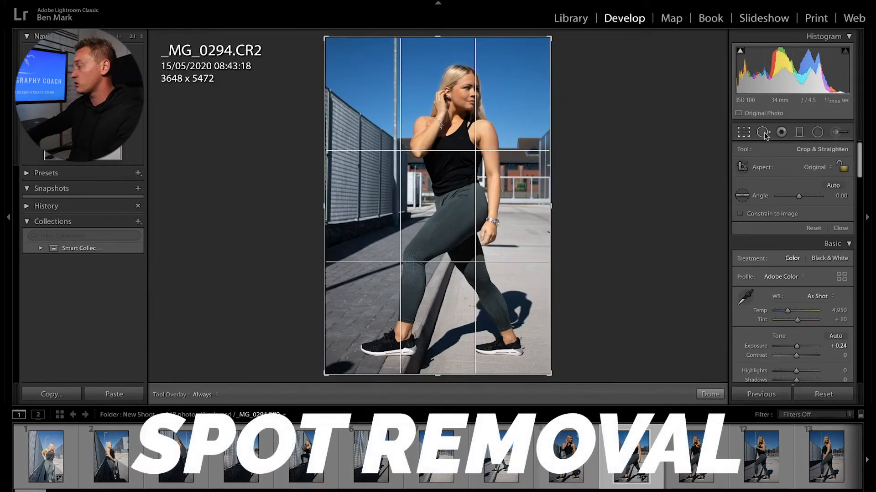
# Step: Try a Spot Removal clone spot sourced from the sky, then undo it completely
pyautogui.press('q')
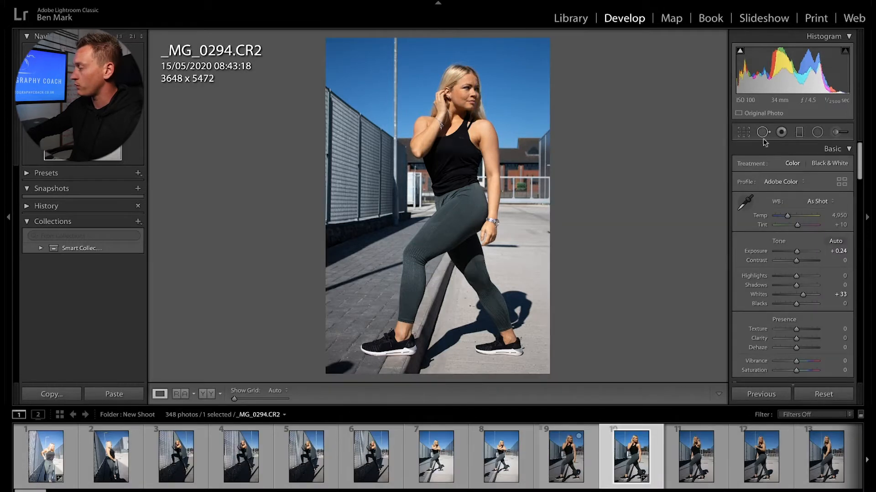
pyautogui.click(465, 86)
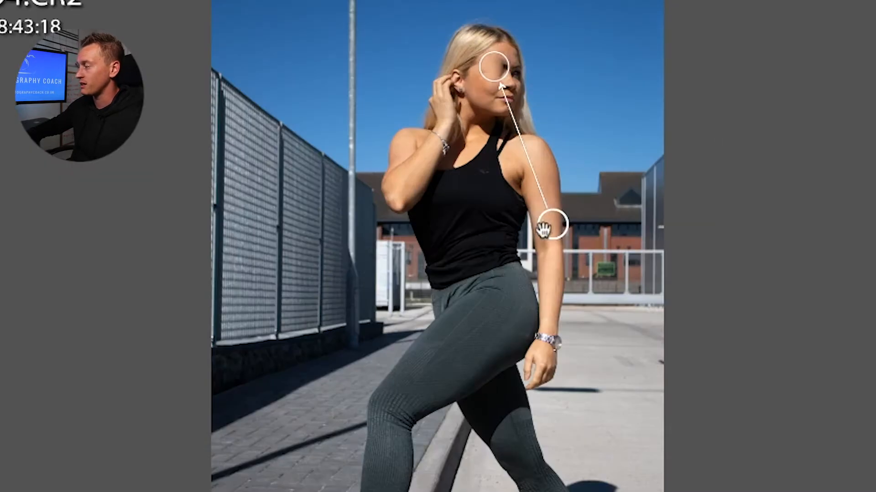
pyautogui.moveTo(543, 231); pyautogui.dragTo(596, 102)
pyautogui.hotkey('ctrl', 'z')
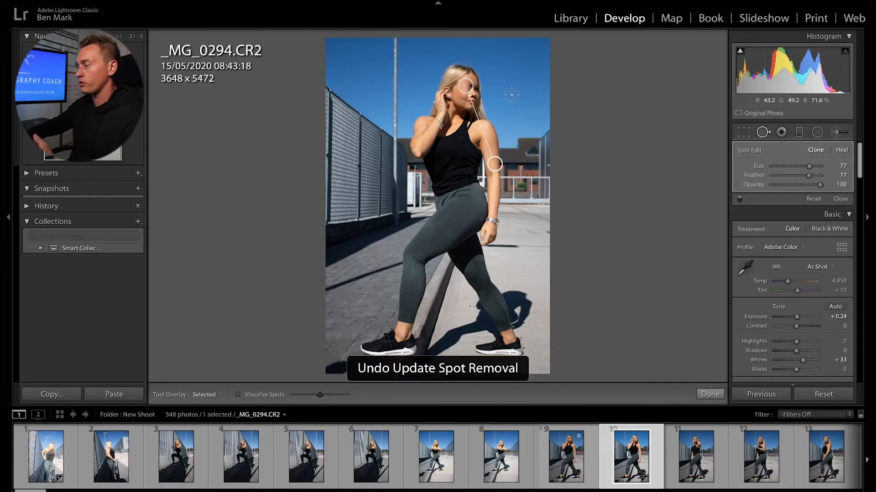
pyautogui.hotkey('ctrl', 'z')
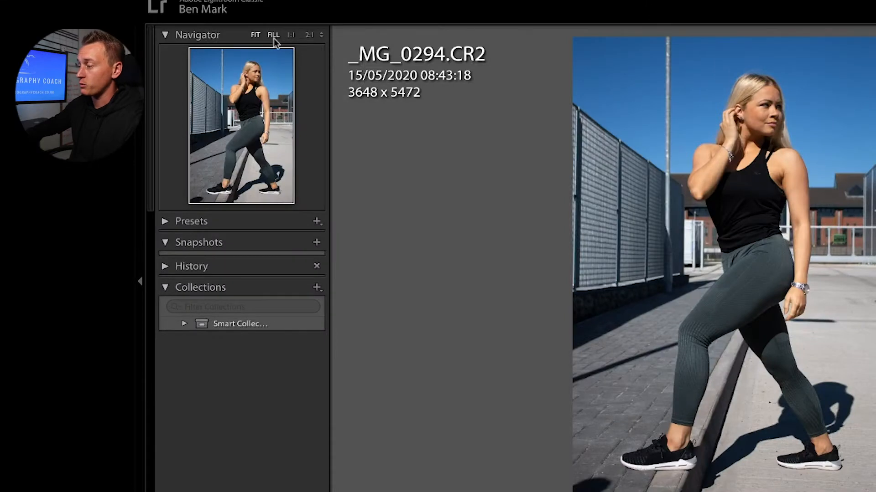
# Step: Zoom to 2:1 on the model's face and shrink the retouch brush to size 19
pyautogui.click(274, 35)
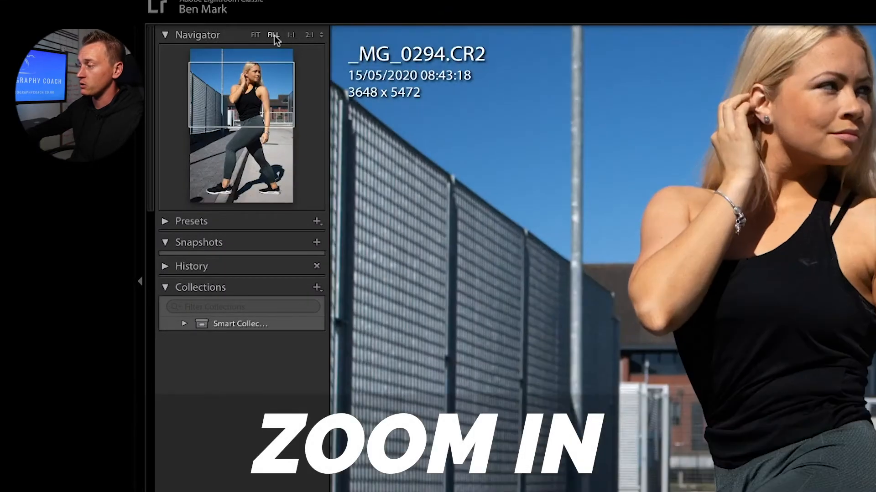
pyautogui.click(292, 35)
pyautogui.click(309, 35)
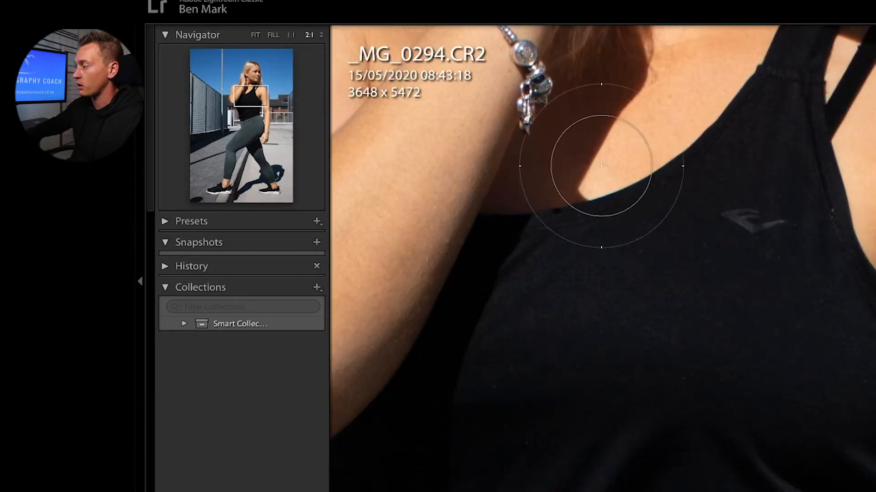
pyautogui.moveTo(249, 93); pyautogui.dragTo(253, 75)
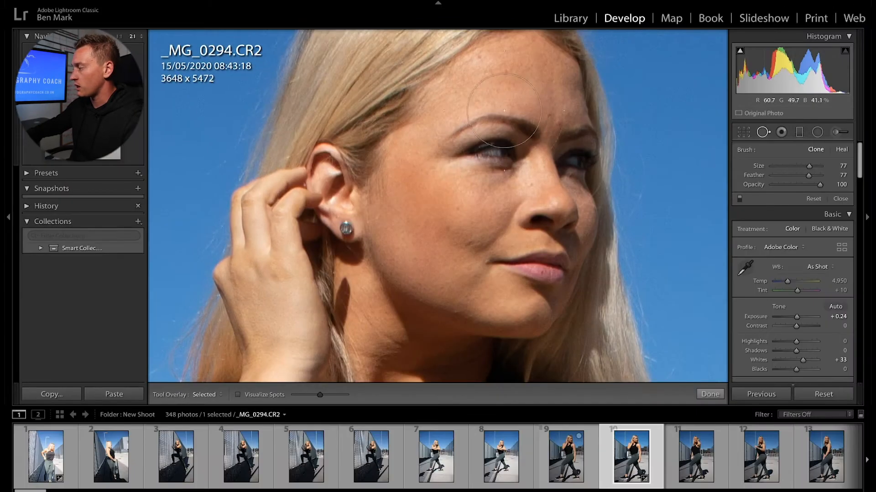
pyautogui.press('[')
pyautogui.press('[')
pyautogui.press('[')
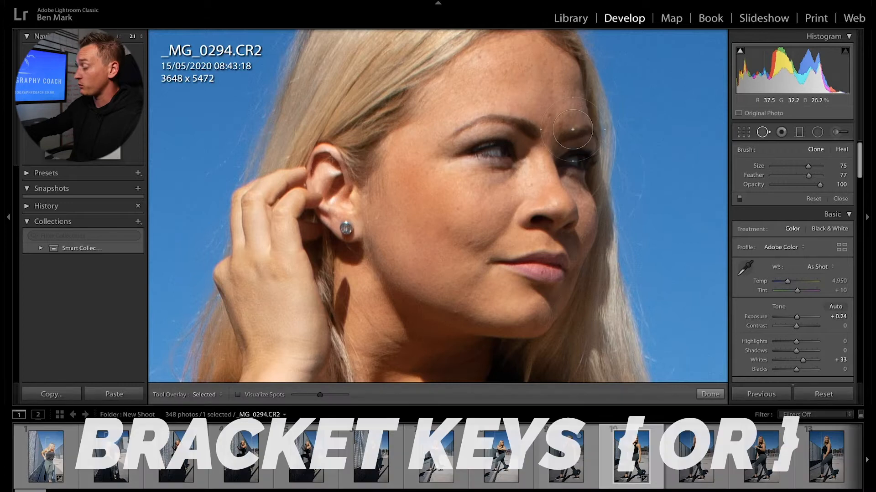
pyautogui.press('[')
pyautogui.press('[')
pyautogui.press('[')
pyautogui.press('[')
pyautogui.press('[')
pyautogui.press('[')
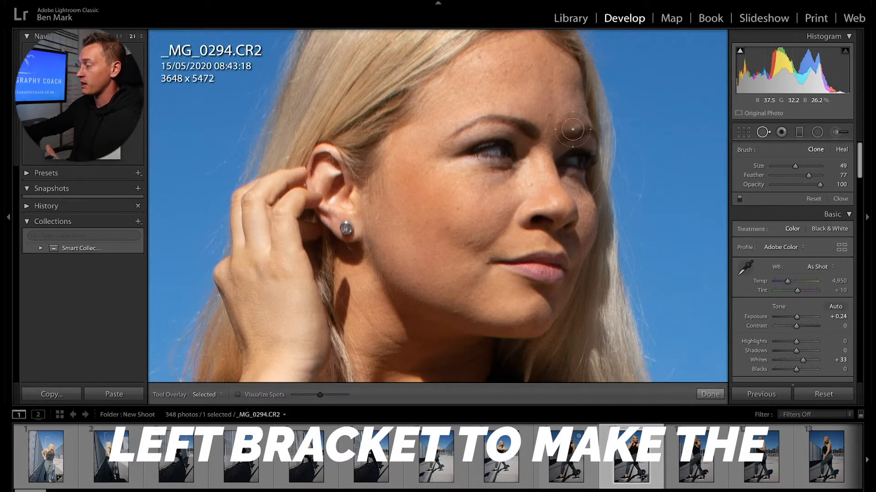
# Step: Clone away five blemishes on the forehead, above the eyebrow and across the cheek
pyautogui.click(550, 114)
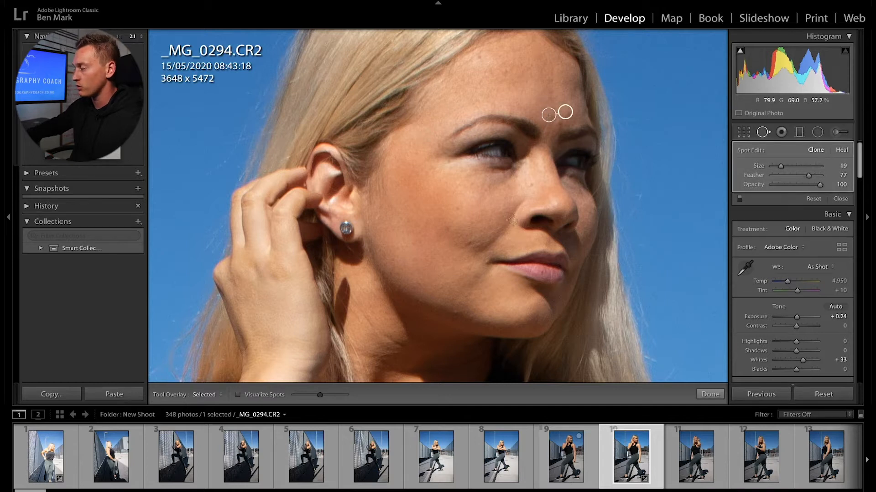
pyautogui.click(469, 242)
pyautogui.click(457, 207)
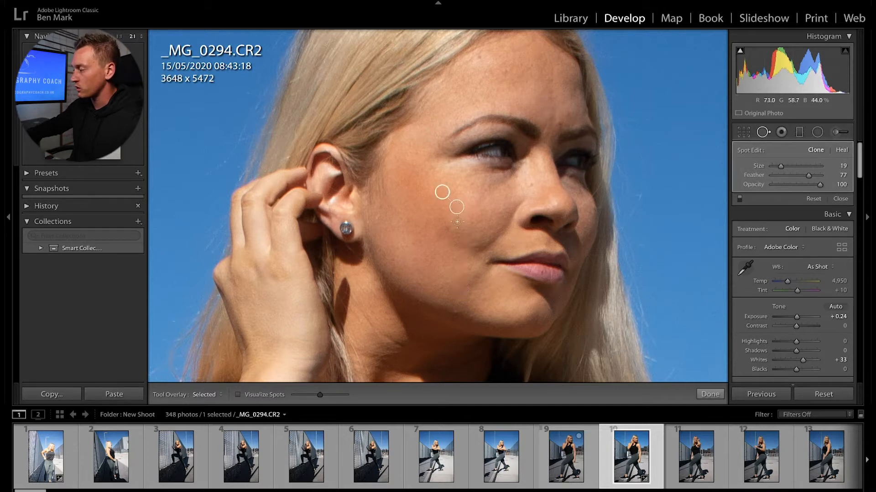
pyautogui.click(447, 228)
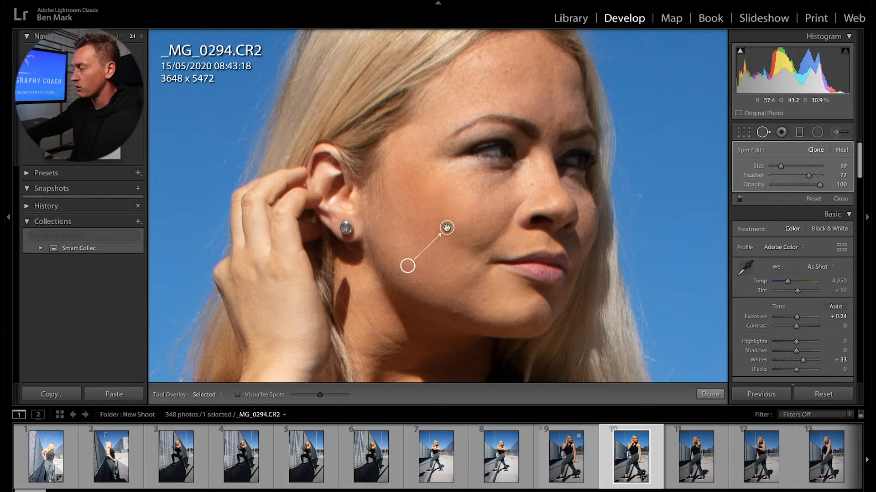
pyautogui.click(559, 122)
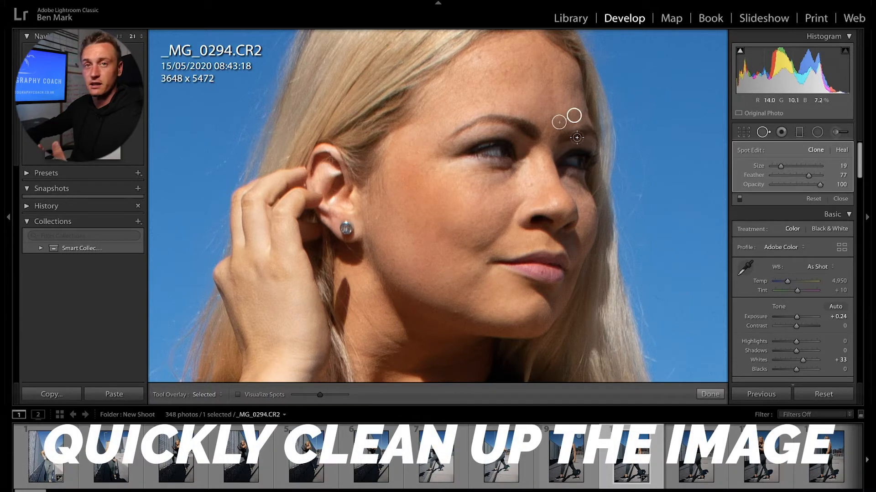
pyautogui.click(781, 132)
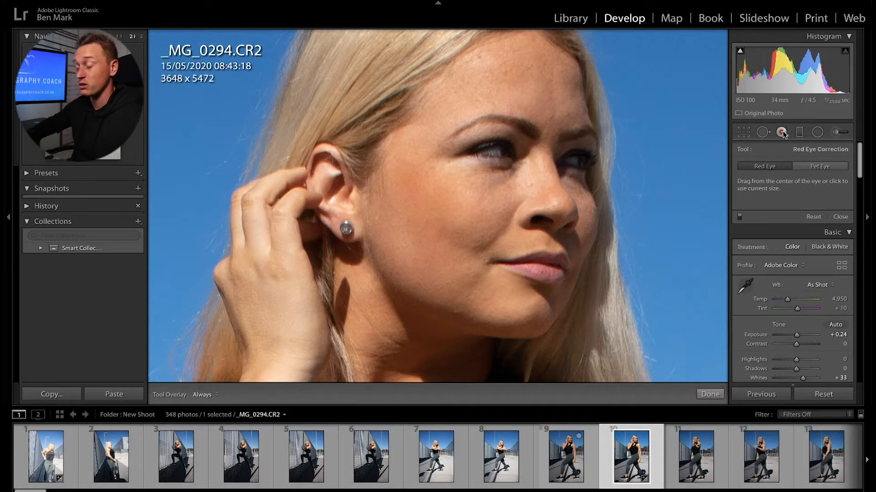
# Step: Add a graduated filter over the lower photo, settle its Exposure at 0.19, and close mask editing
pyautogui.click(799, 132)
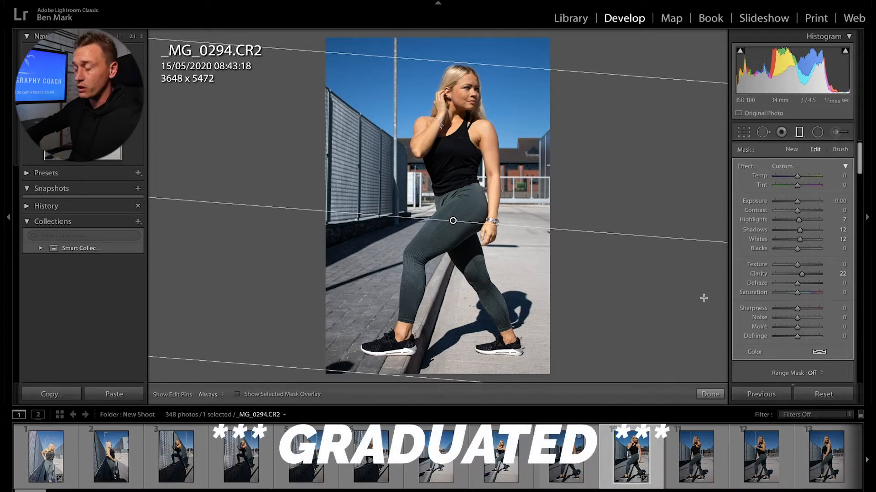
pyautogui.moveTo(798, 204); pyautogui.dragTo(803, 201)
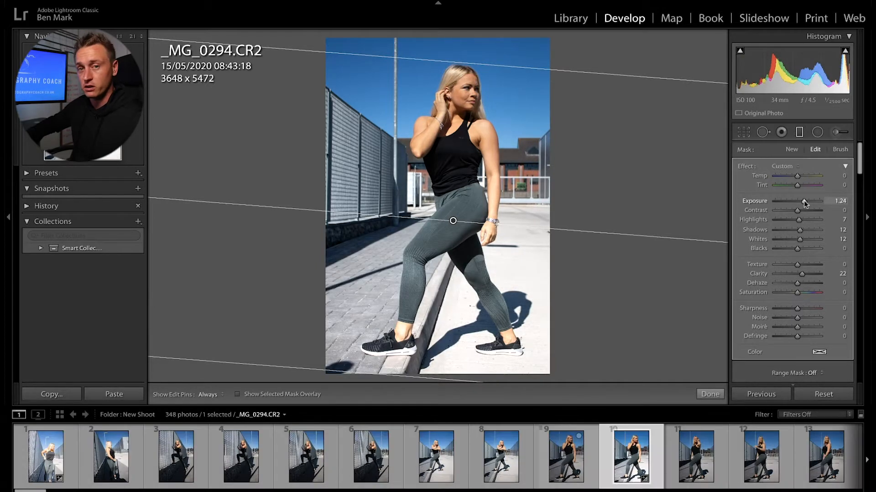
pyautogui.moveTo(803, 201); pyautogui.dragTo(810, 202)
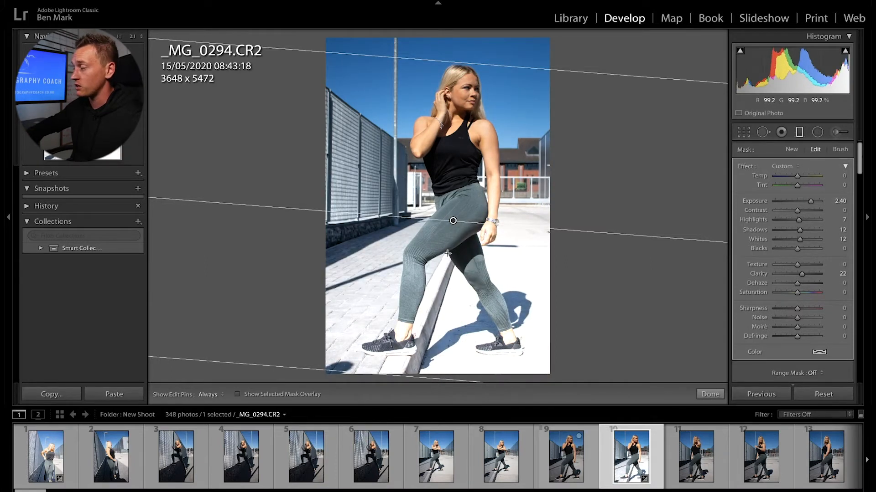
pyautogui.moveTo(456, 221)
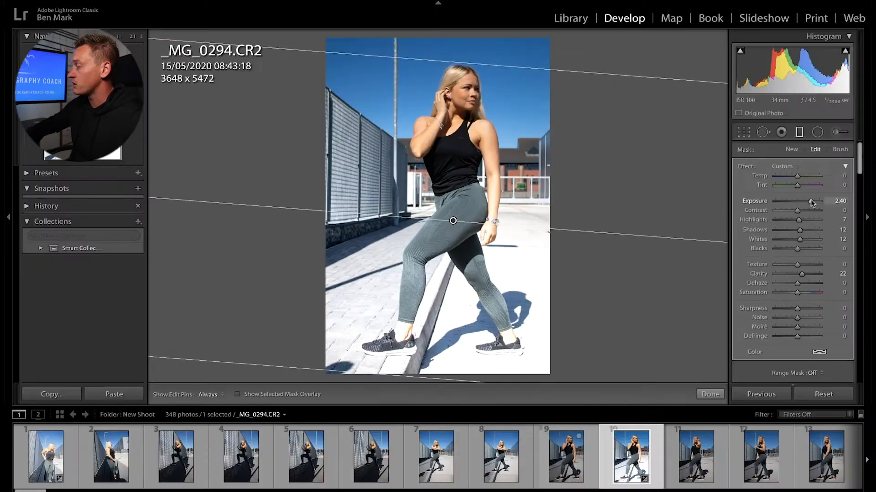
pyautogui.moveTo(810, 201); pyautogui.dragTo(798, 200)
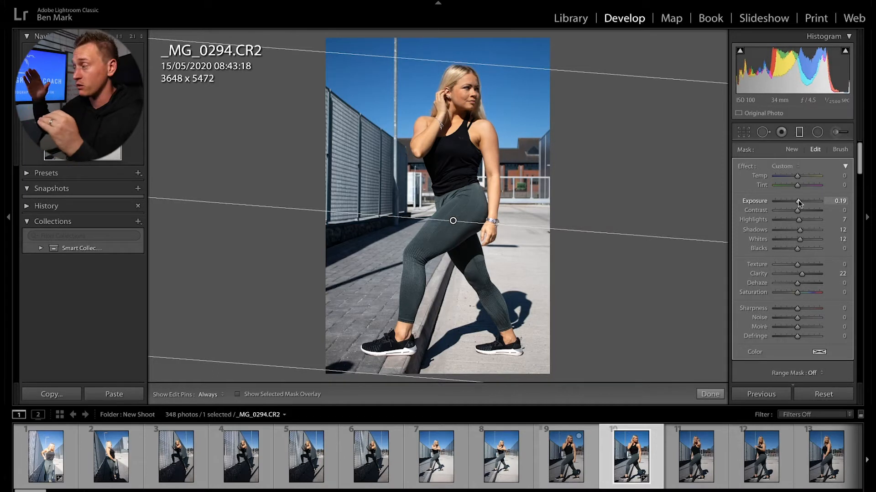
pyautogui.click(817, 132)
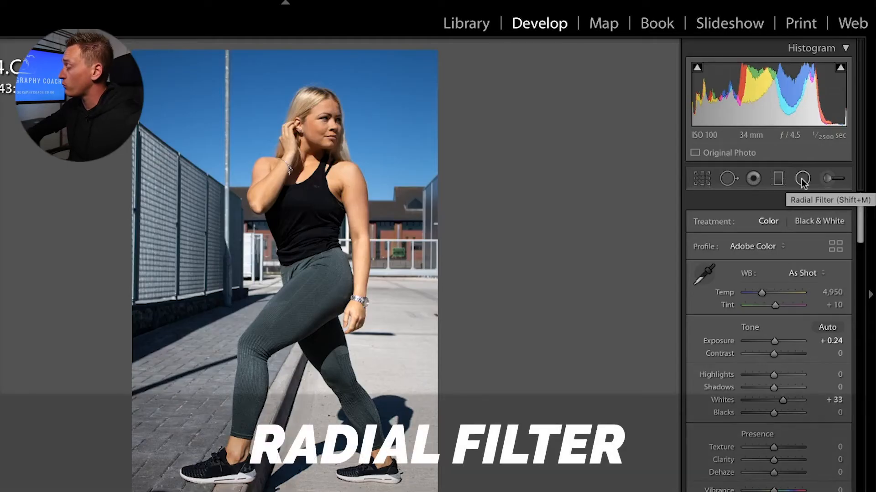
# Step: Draw a trial radial filter around the woman, test its exposure, reposition it, then delete it
pyautogui.click(803, 179)
pyautogui.moveTo(221, 177); pyautogui.dragTo(370, 352)
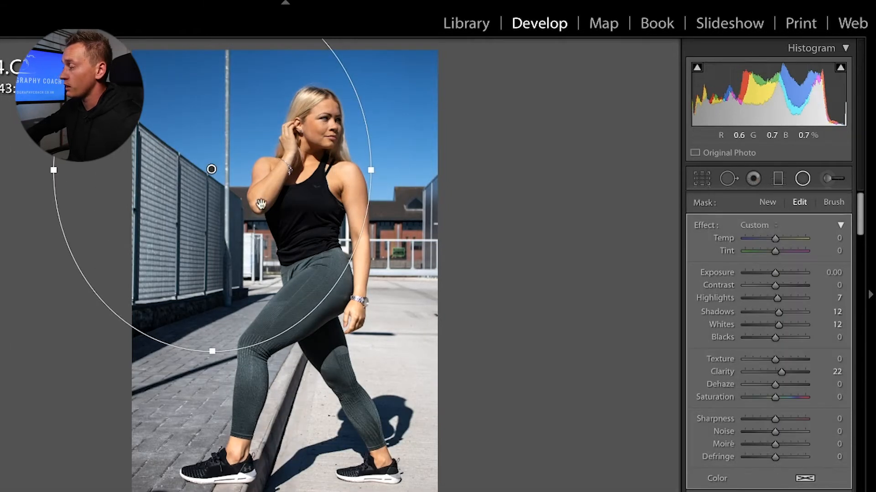
pyautogui.moveTo(260, 204); pyautogui.dragTo(342, 260)
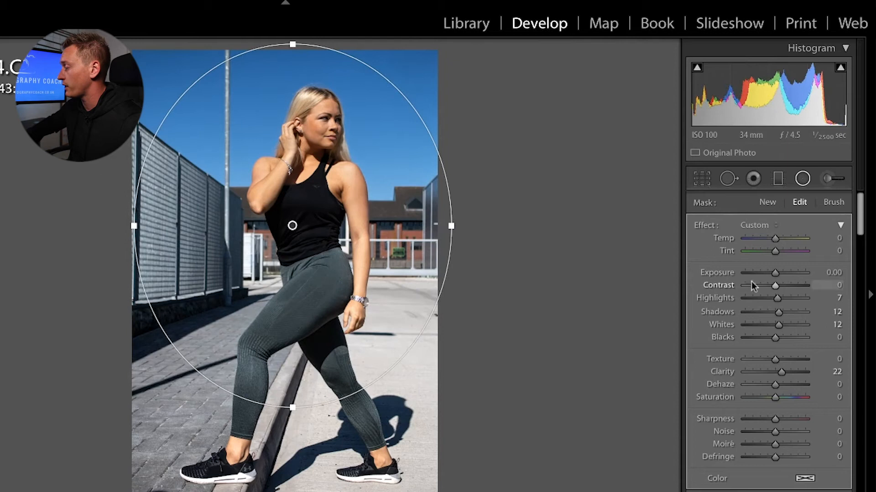
pyautogui.moveTo(775, 273); pyautogui.dragTo(761, 274)
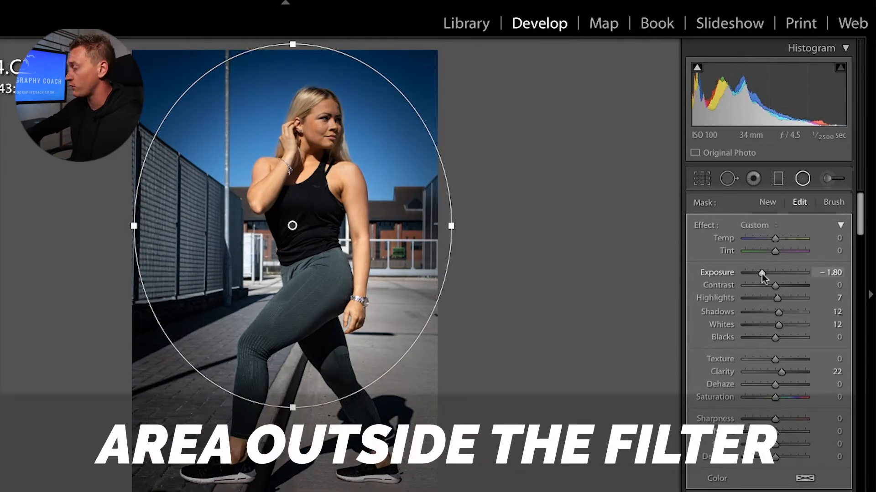
pyautogui.moveTo(761, 274)
pyautogui.mouseDown()
pyautogui.moveTo(798, 272)
pyautogui.moveTo(775, 276)
pyautogui.mouseUp()
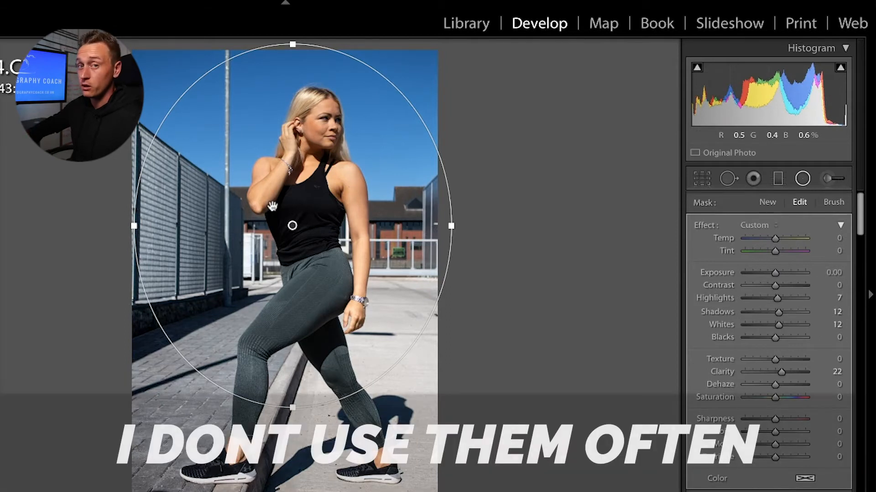
pyautogui.moveTo(292, 225); pyautogui.dragTo(289, 262)
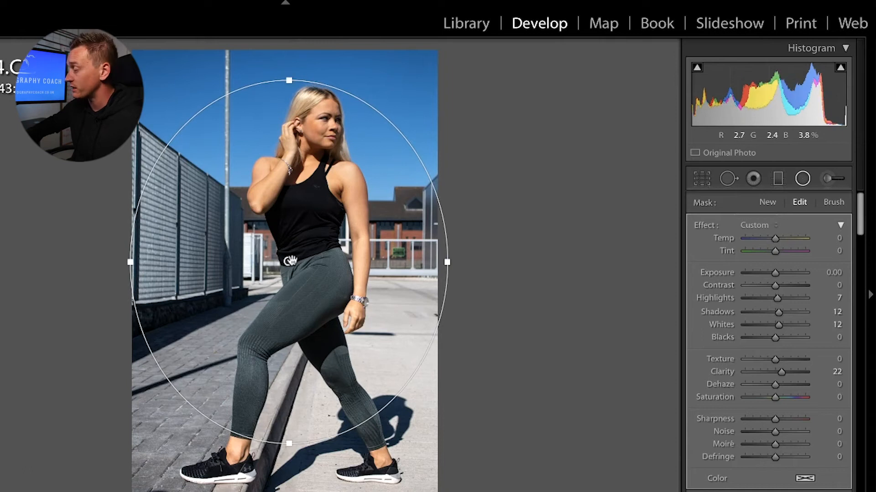
pyautogui.press('Delete')
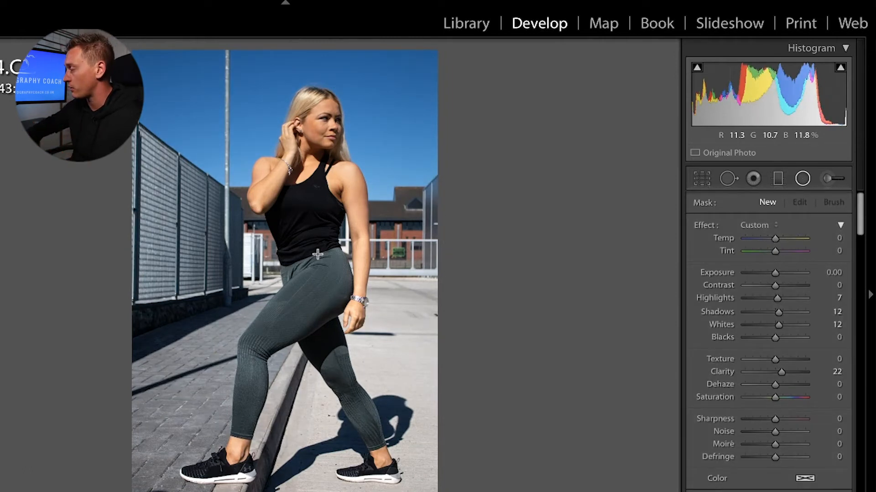
pyautogui.click(830, 179)
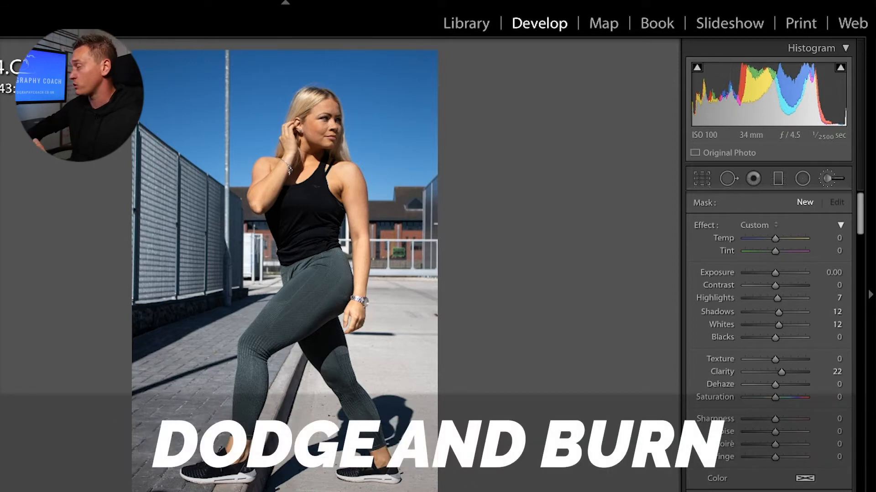
# Step: Apply the Dodge (Lighten) brush preset and paint over the face and neck
pyautogui.click(763, 225)
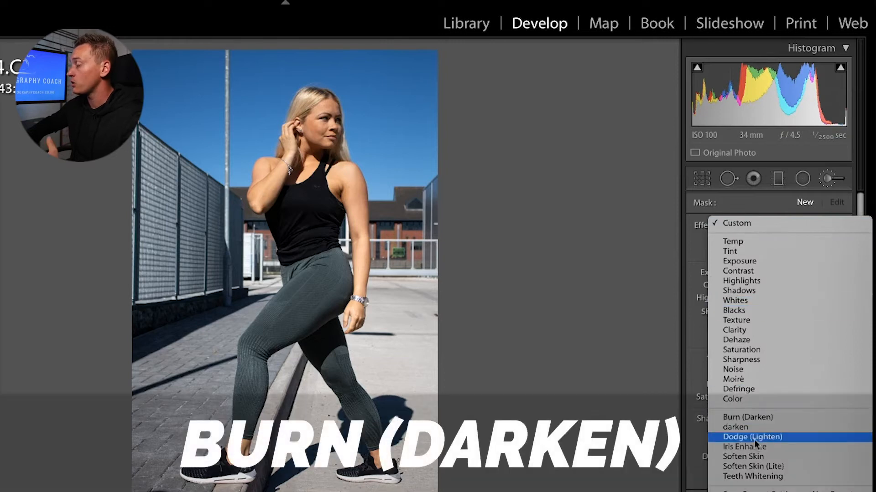
pyautogui.click(754, 437)
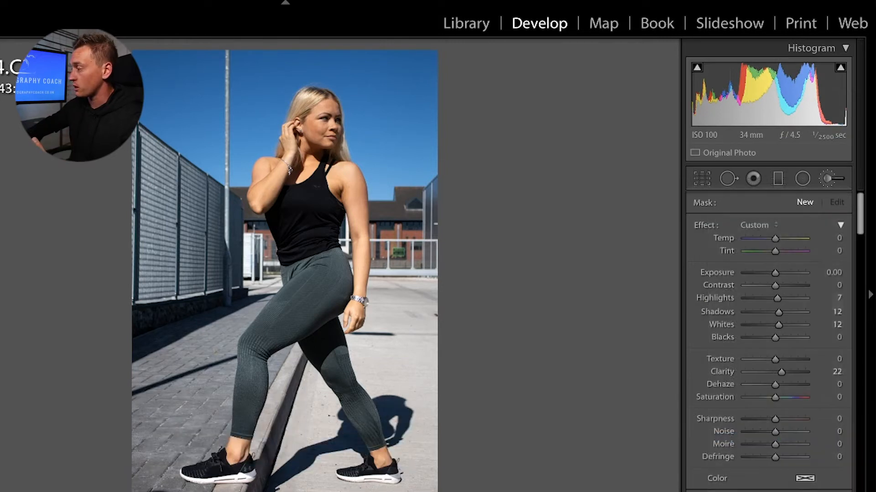
pyautogui.click(361, 171)
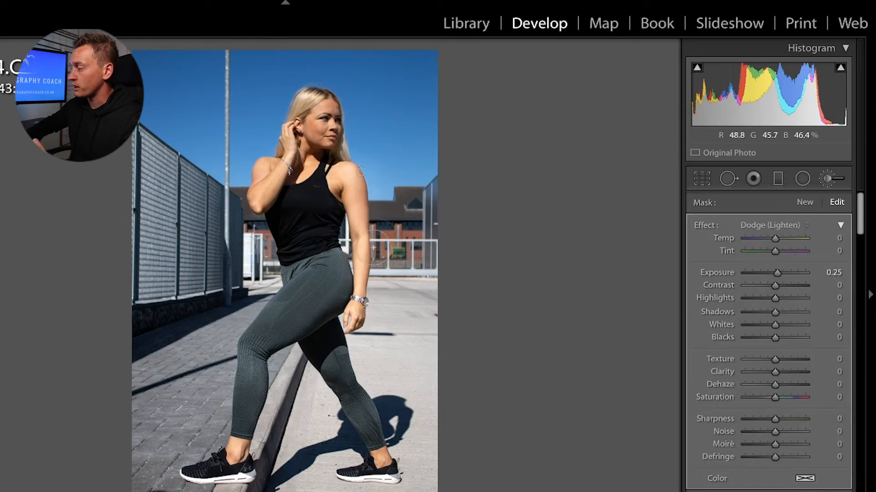
pyautogui.moveTo(319, 122)
pyautogui.mouseDown()
pyautogui.moveTo(331, 120)
pyautogui.moveTo(313, 150)
pyautogui.moveTo(326, 145)
pyautogui.moveTo(301, 125)
pyautogui.mouseUp()
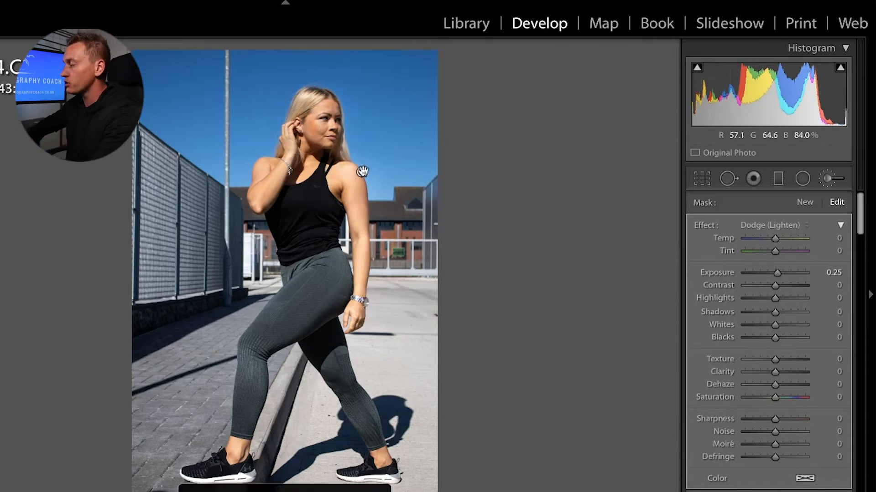
# Step: Start a new mask with Clarity 50 and Whites 26, then undo the test stroke
pyautogui.click(798, 200)
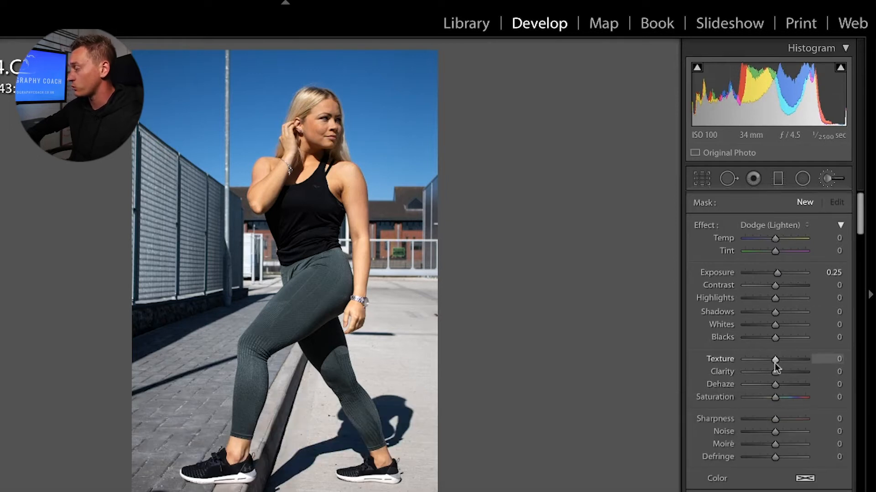
pyautogui.moveTo(774, 372); pyautogui.dragTo(790, 372)
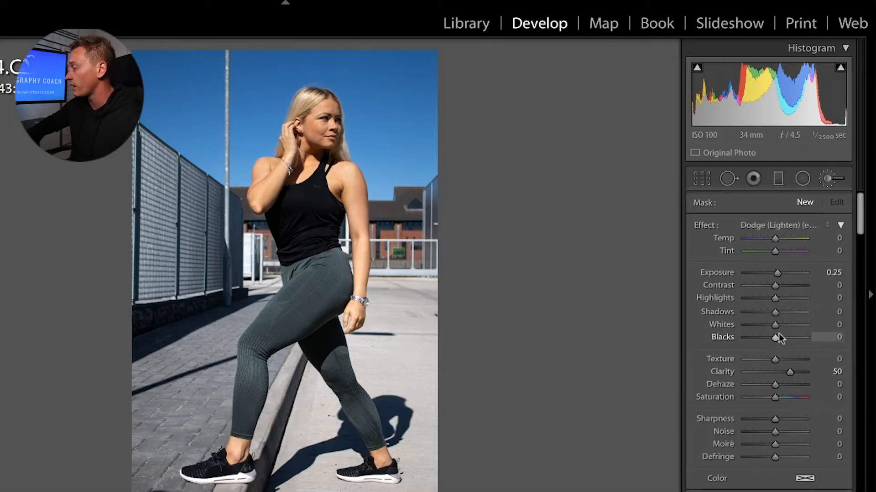
pyautogui.moveTo(775, 324); pyautogui.dragTo(782, 325)
pyautogui.moveTo(324, 120)
pyautogui.mouseDown()
pyautogui.moveTo(361, 279)
pyautogui.moveTo(335, 93)
pyautogui.moveTo(298, 111)
pyautogui.moveTo(300, 98)
pyautogui.moveTo(326, 134)
pyautogui.mouseUp()
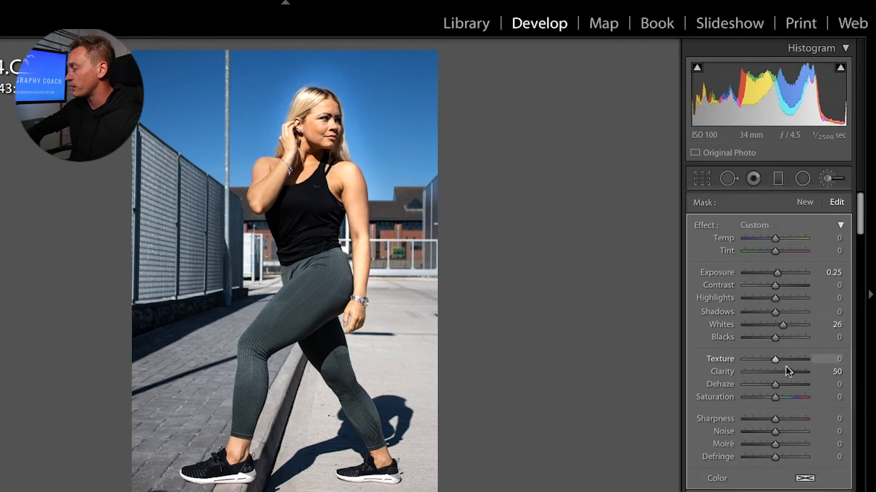
pyautogui.moveTo(772, 378)
pyautogui.mouseDown()
pyautogui.moveTo(800, 373)
pyautogui.moveTo(760, 380)
pyautogui.moveTo(778, 383)
pyautogui.mouseUp()
pyautogui.press('super+z')
pyautogui.press('super+z')
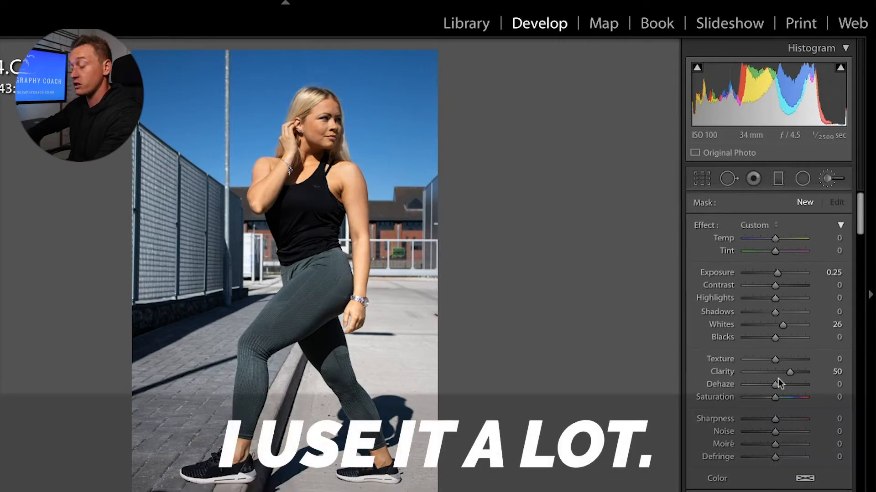
# Step: Keep the Custom effect and enlarge the brush to size 27.3
pyautogui.click(764, 225)
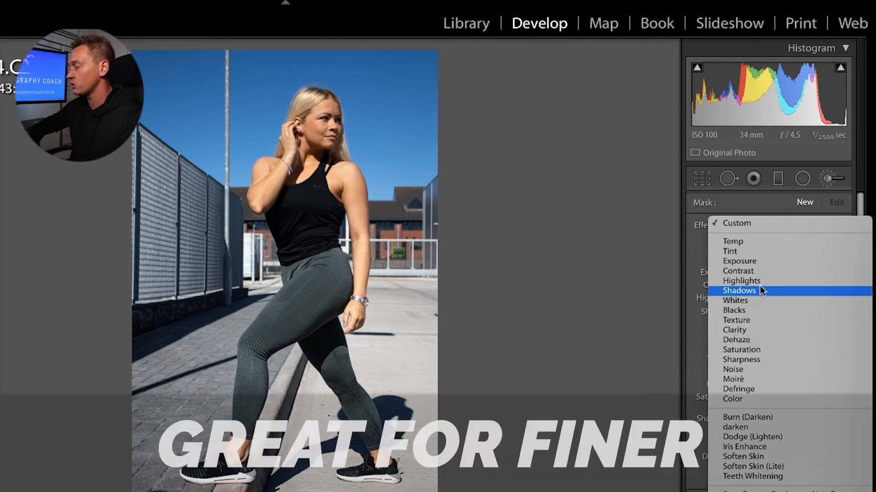
pyautogui.click(650, 306)
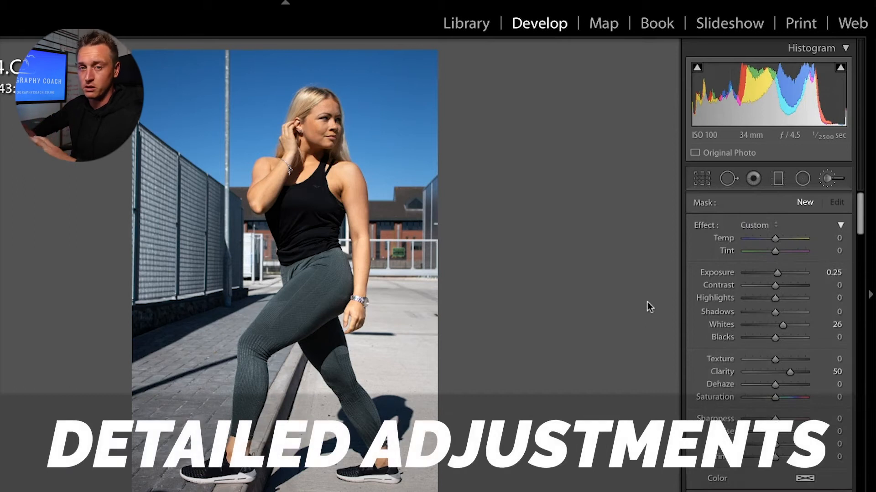
pyautogui.scroll(-5, 771, 342)
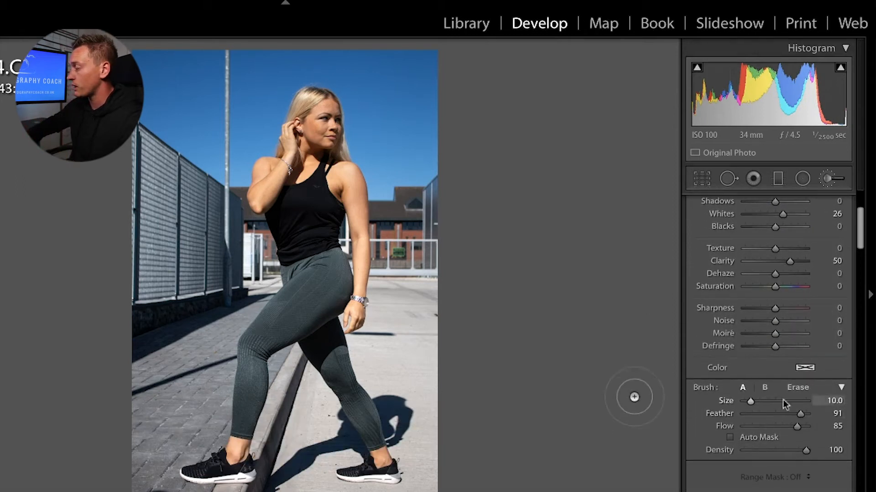
pyautogui.moveTo(748, 400)
pyautogui.mouseDown()
pyautogui.moveTo(775, 400)
pyautogui.moveTo(762, 402)
pyautogui.moveTo(773, 415)
pyautogui.mouseUp()
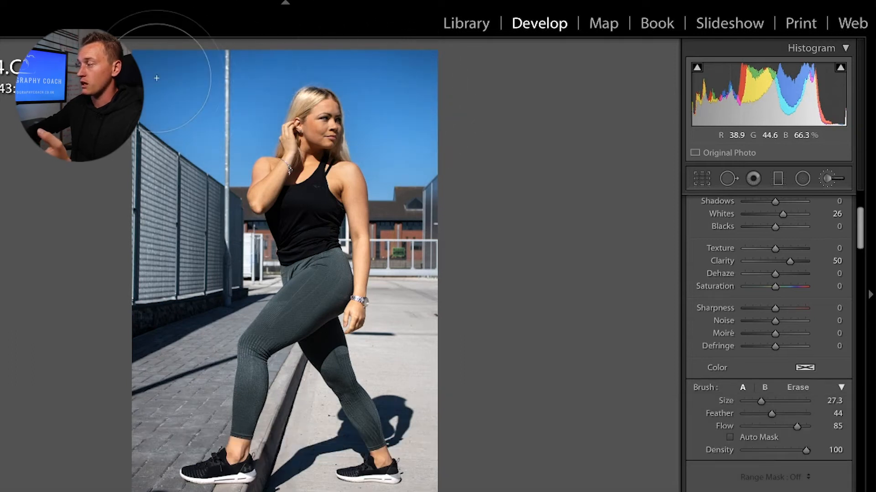
pyautogui.scroll(3, 717, 381)
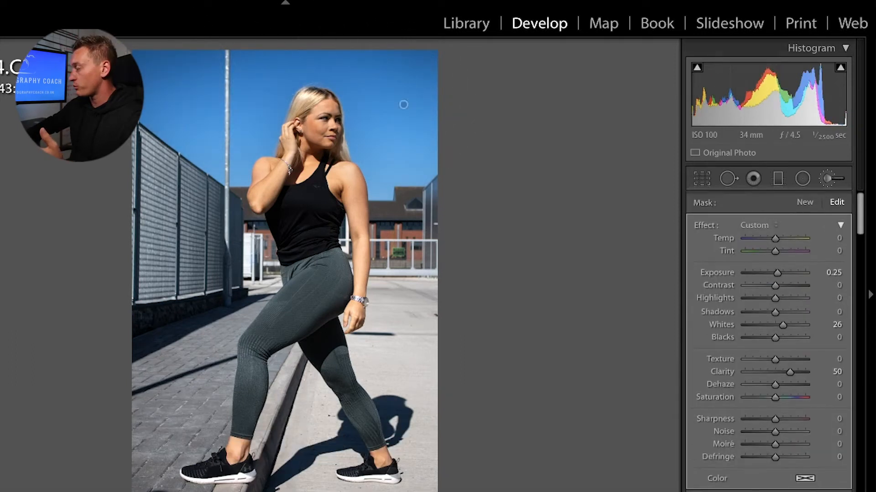
# Step: Return to the Basic panel and preview the photo in black and white, then revert to colour
pyautogui.press('k')
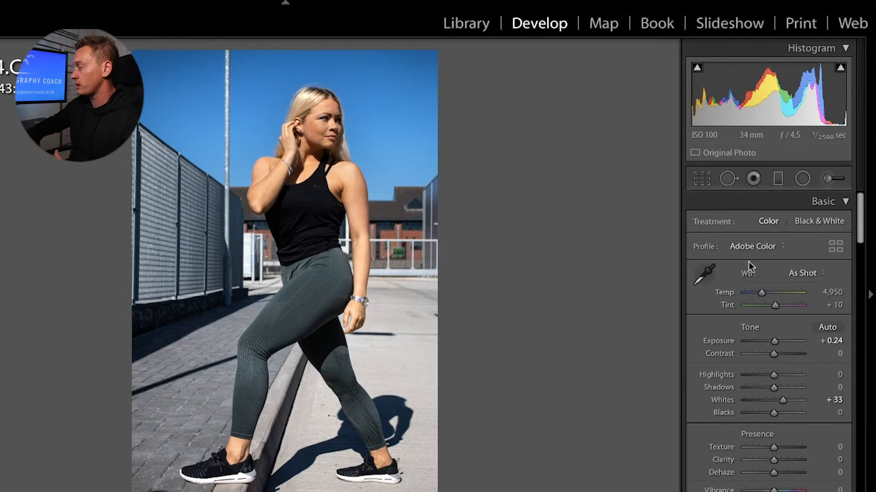
pyautogui.click(809, 223)
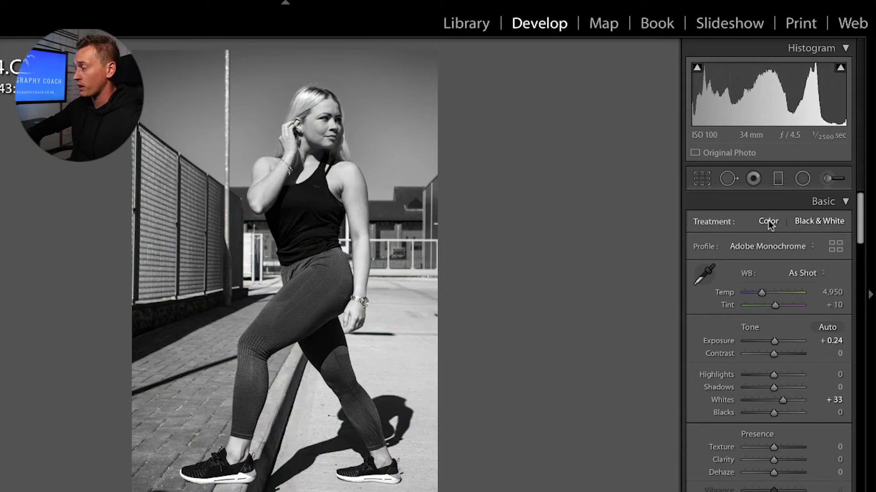
pyautogui.click(768, 220)
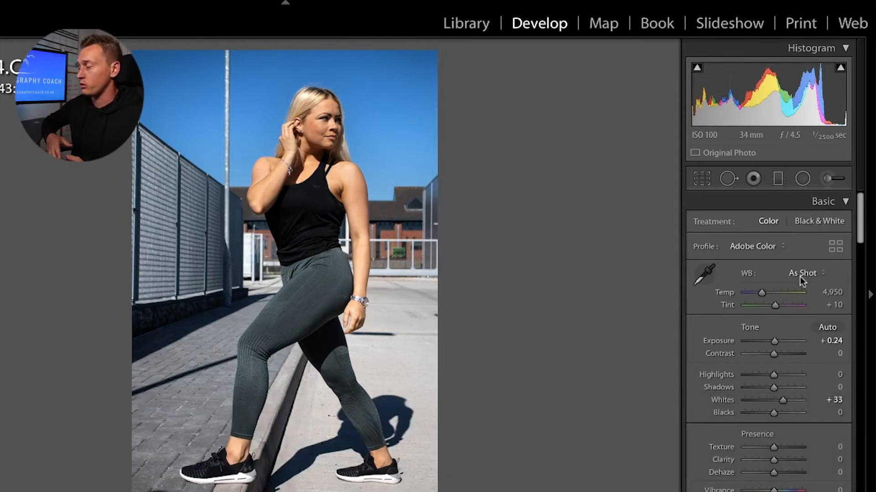
# Step: Sample white balance from the sky, undo it, then sample the grey pavement instead
pyautogui.press('w')
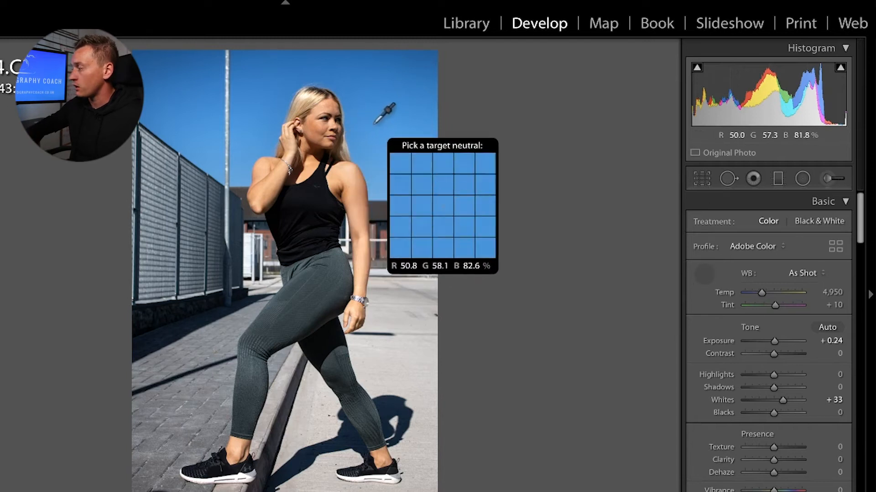
pyautogui.click(374, 123)
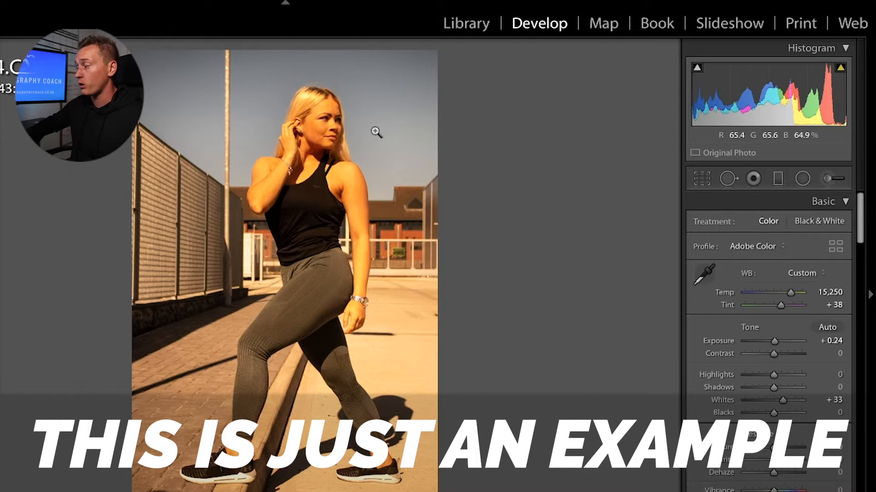
pyautogui.hotkey('ctrl', 'z')
pyautogui.click(703, 274)
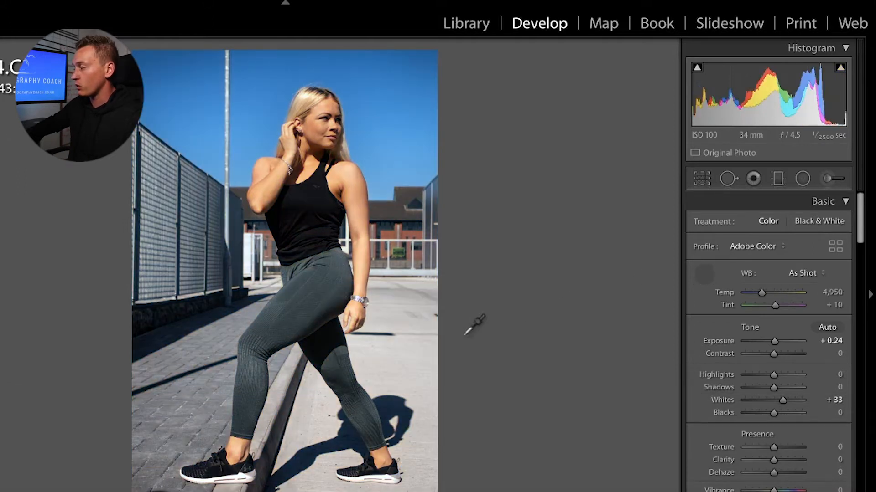
pyautogui.click(414, 354)
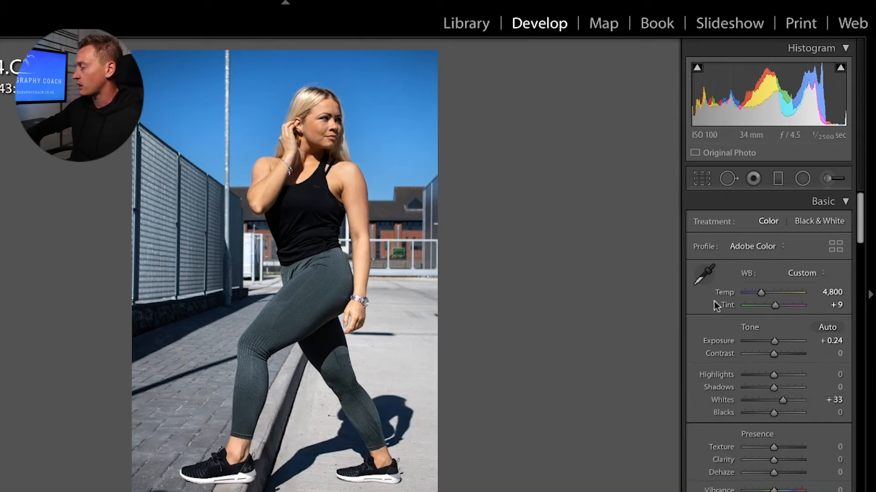
pyautogui.click(705, 274)
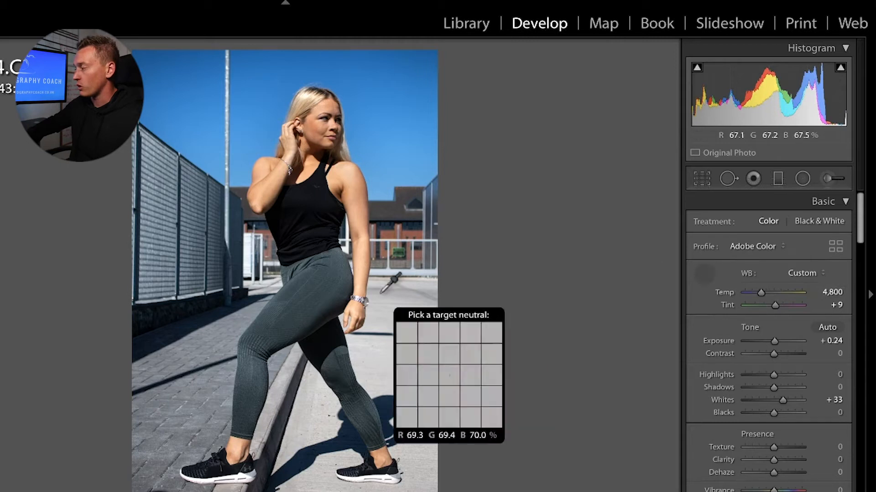
pyautogui.click(340, 281)
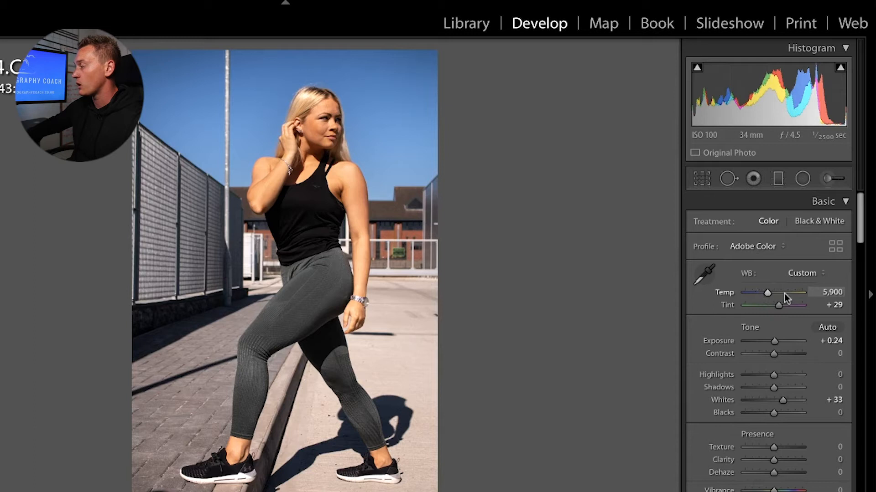
# Step: Experiment with Temp and Tint, ending at Temp 5,531 and Tint +29
pyautogui.moveTo(767, 291); pyautogui.dragTo(741, 278)
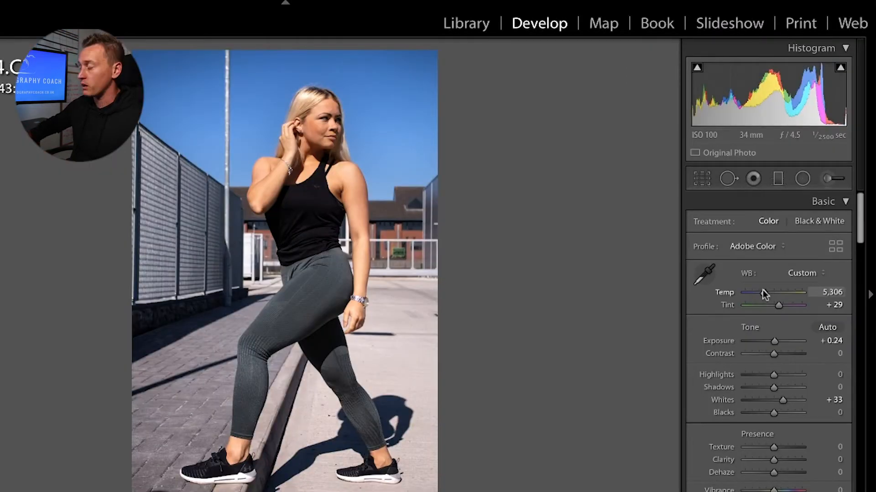
pyautogui.moveTo(777, 304); pyautogui.dragTo(774, 305)
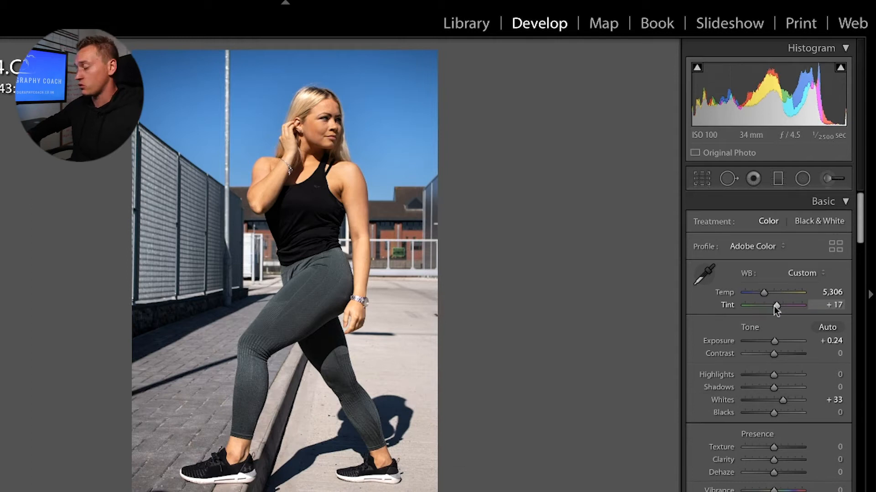
pyautogui.moveTo(773, 306); pyautogui.dragTo(776, 306)
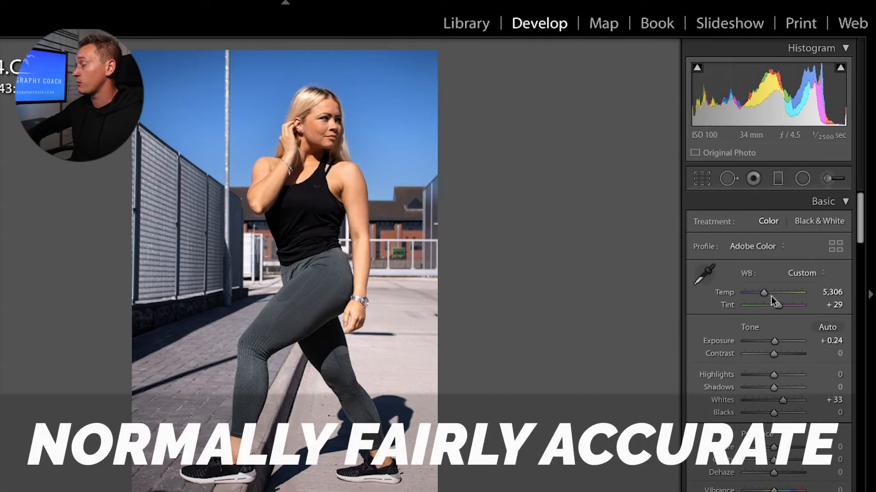
pyautogui.moveTo(762, 293); pyautogui.dragTo(764, 290)
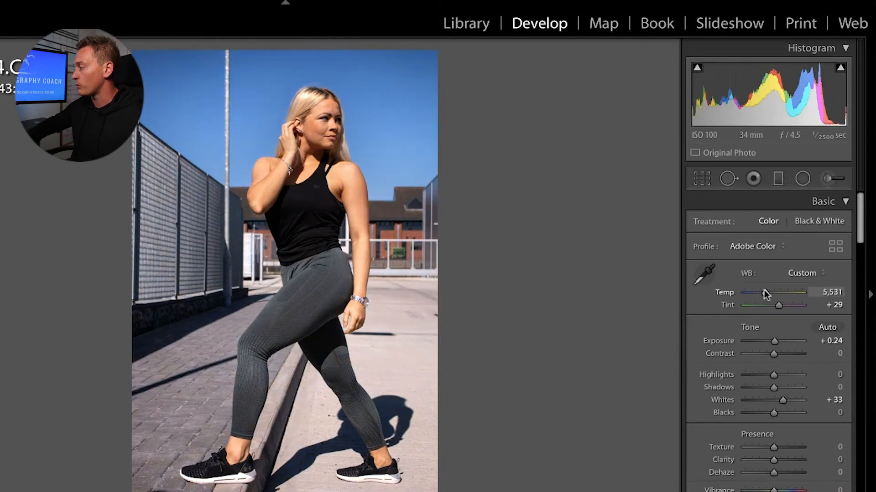
# Step: Try the Cloudy, Tungsten and Auto white balance presets, then return to As Shot
pyautogui.click(801, 272)
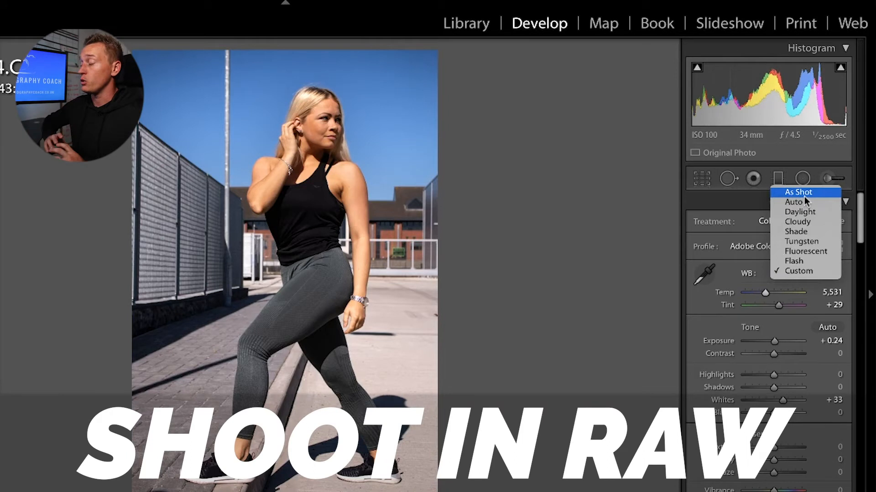
pyautogui.click(804, 223)
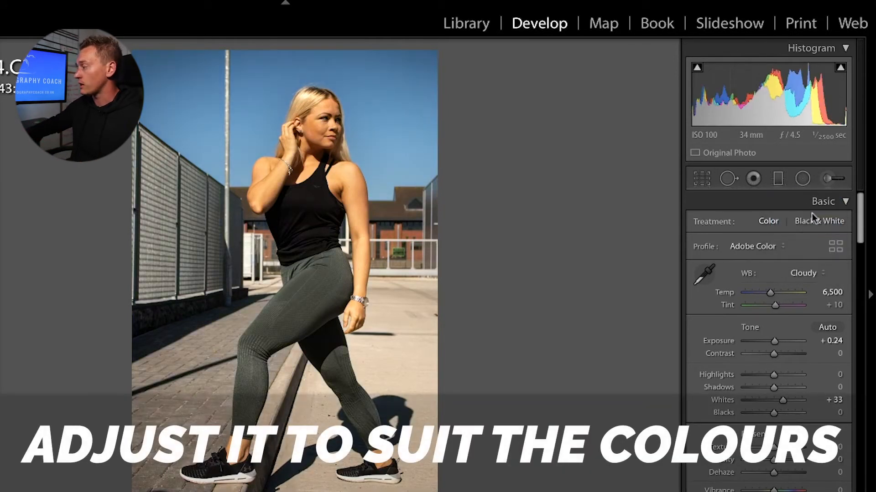
pyautogui.click(802, 274)
pyautogui.click(799, 289)
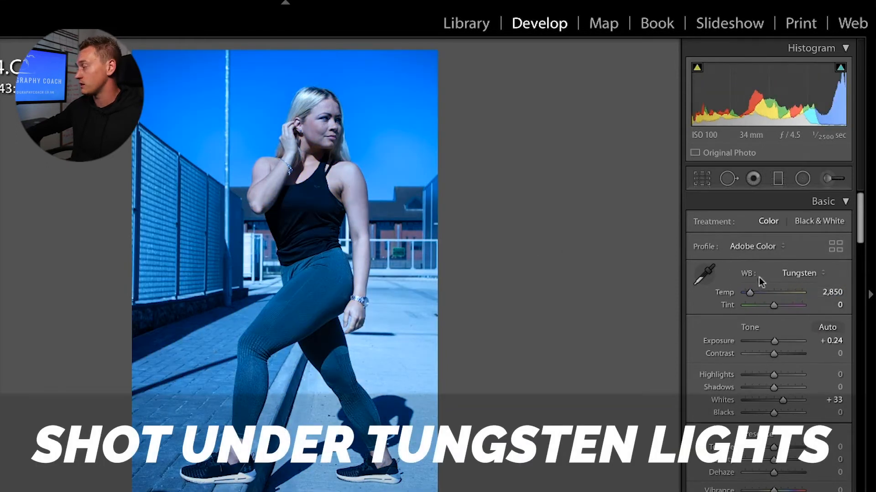
pyautogui.click(789, 273)
pyautogui.click(797, 234)
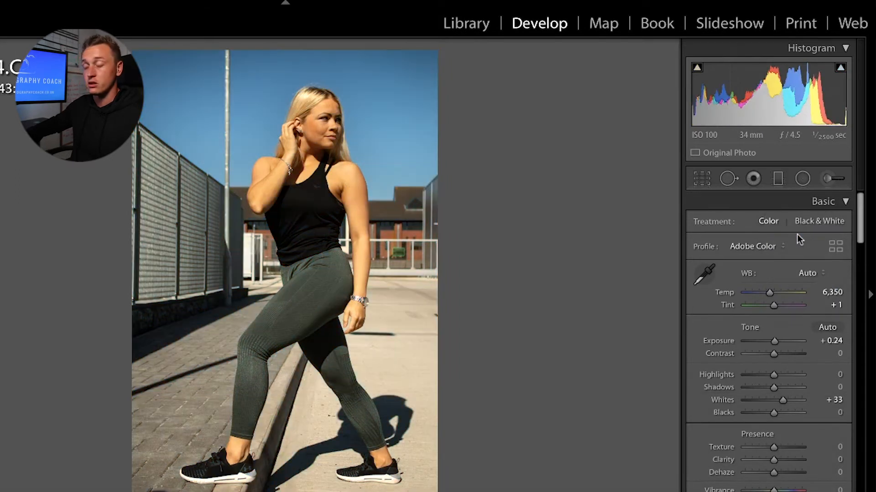
pyautogui.click(802, 273)
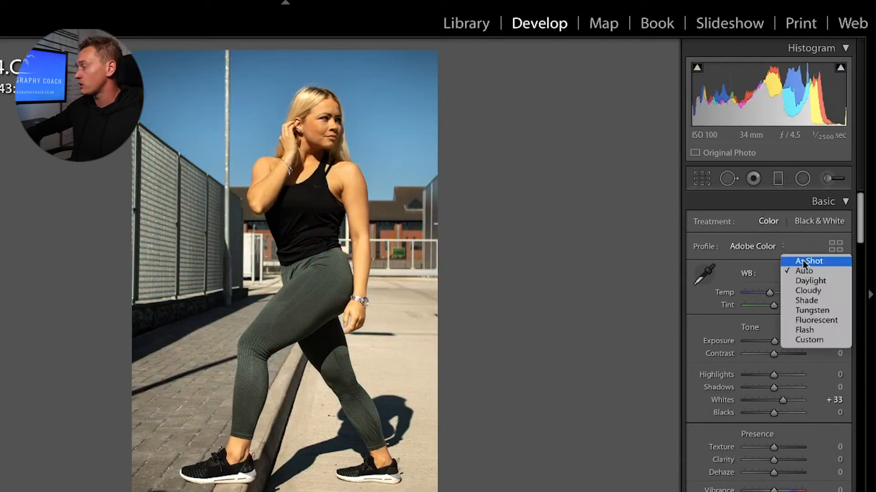
pyautogui.click(802, 259)
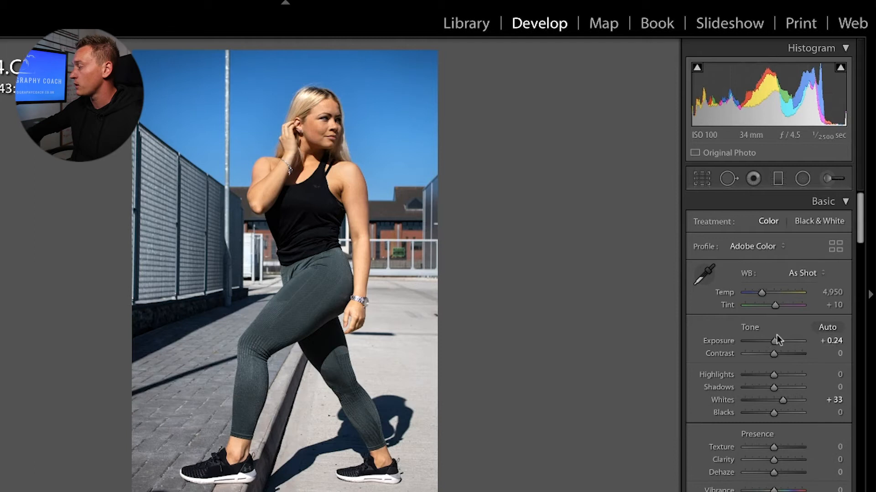
# Step: Keep Exposure 0.00 and Contrast 0 after testing; set Highlights -41 and Shadows +8
pyautogui.moveTo(774, 338); pyautogui.dragTo(774, 337)
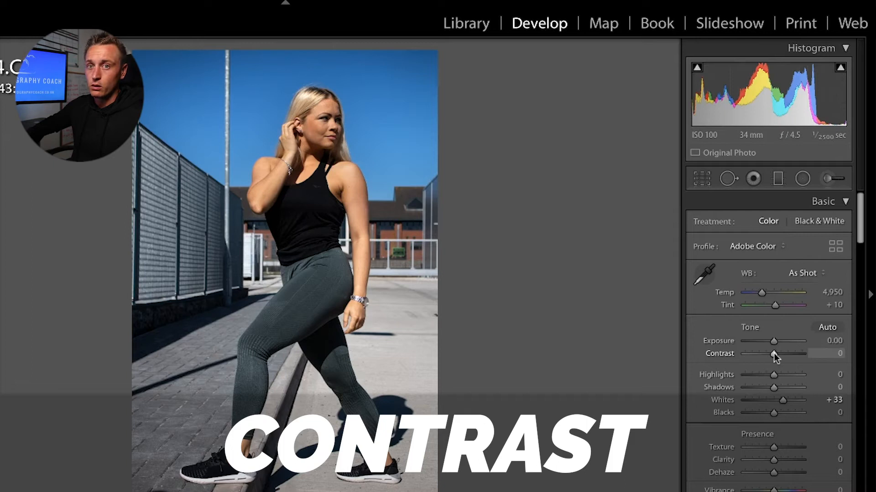
pyautogui.moveTo(773, 354); pyautogui.dragTo(734, 353)
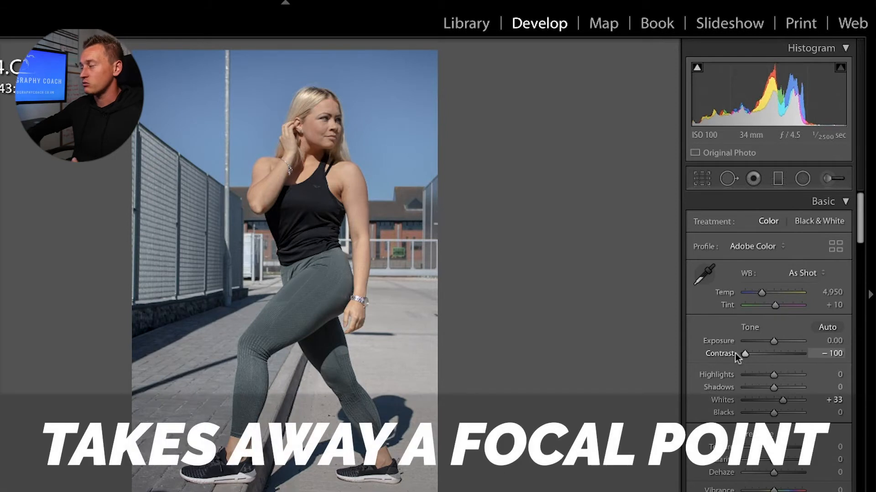
pyautogui.moveTo(736, 354); pyautogui.dragTo(785, 348)
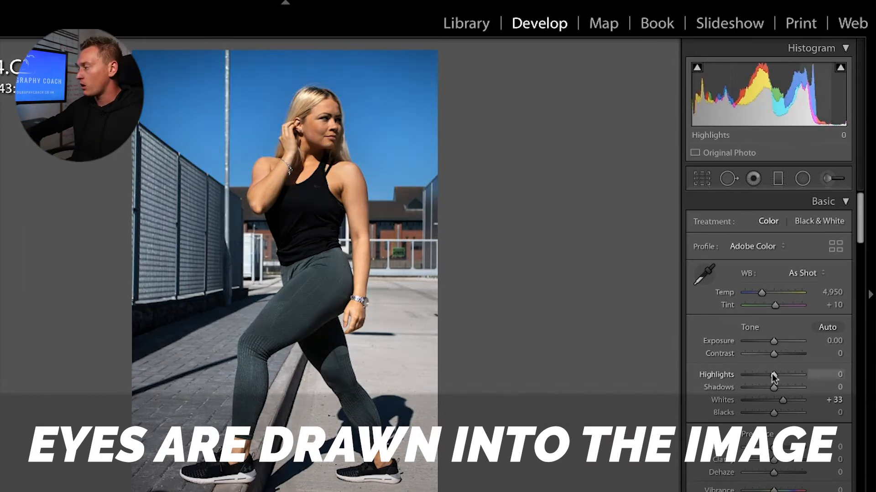
pyautogui.moveTo(772, 375); pyautogui.dragTo(759, 374)
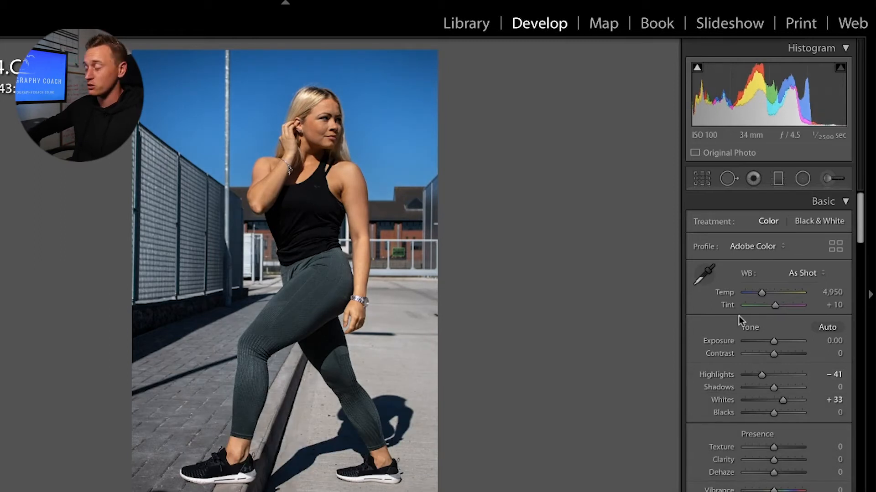
pyautogui.moveTo(773, 385)
pyautogui.mouseDown()
pyautogui.moveTo(797, 384)
pyautogui.moveTo(760, 390)
pyautogui.moveTo(781, 387)
pyautogui.moveTo(771, 387)
pyautogui.moveTo(777, 404)
pyautogui.moveTo(796, 399)
pyautogui.moveTo(731, 400)
pyautogui.moveTo(781, 395)
pyautogui.mouseUp()
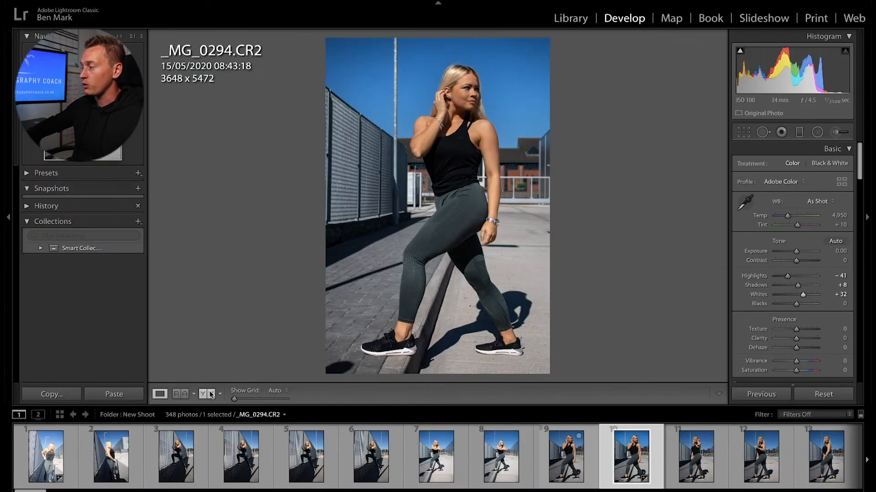
# Step: Compare in Before/After view while testing the Blacks slider, finishing at +13
pyautogui.press('y')
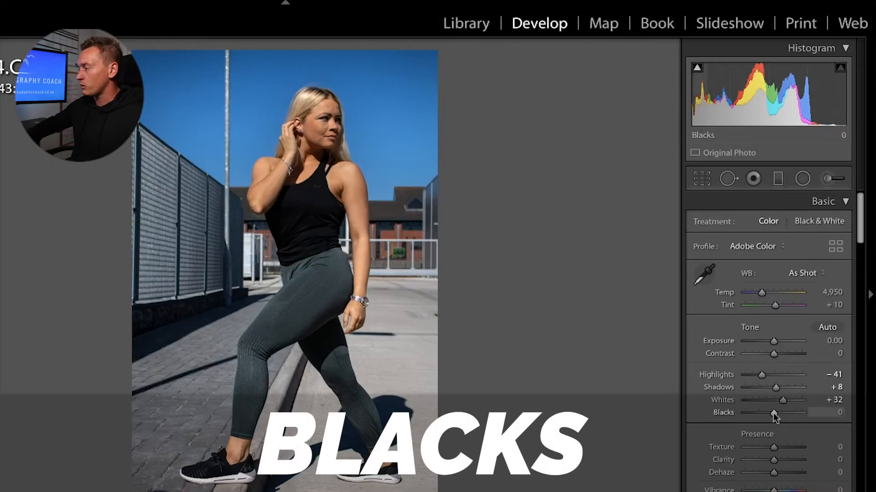
pyautogui.moveTo(772, 414); pyautogui.dragTo(785, 414)
pyautogui.moveTo(785, 413)
pyautogui.mouseDown()
pyautogui.moveTo(723, 414)
pyautogui.moveTo(790, 408)
pyautogui.moveTo(781, 413)
pyautogui.mouseUp()
pyautogui.doubleClick(722, 413)
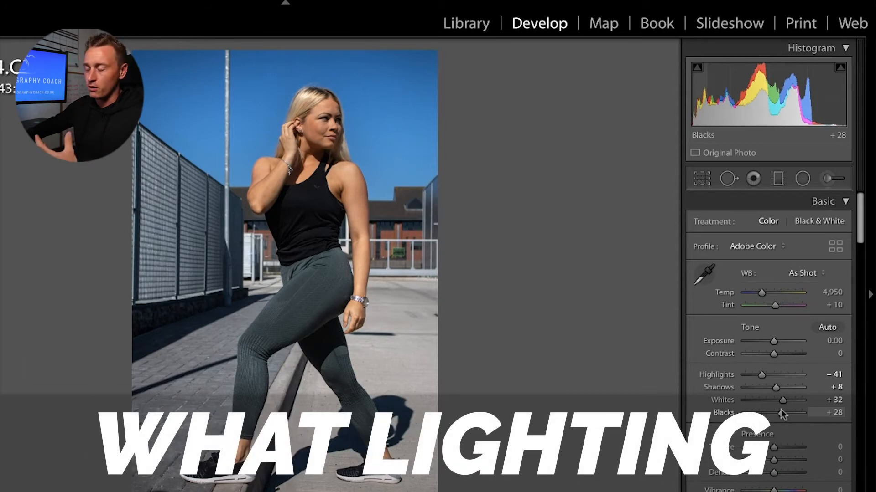
pyautogui.moveTo(780, 410); pyautogui.dragTo(776, 411)
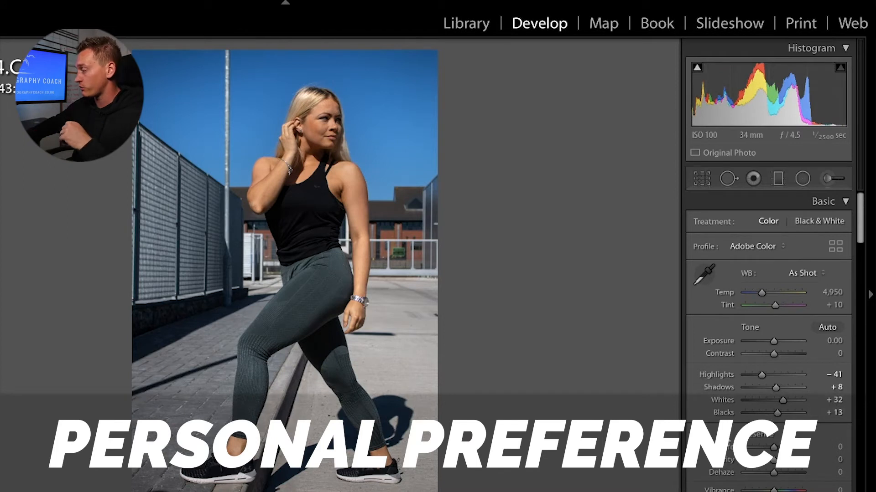
pyautogui.scroll(-3, 757, 365)
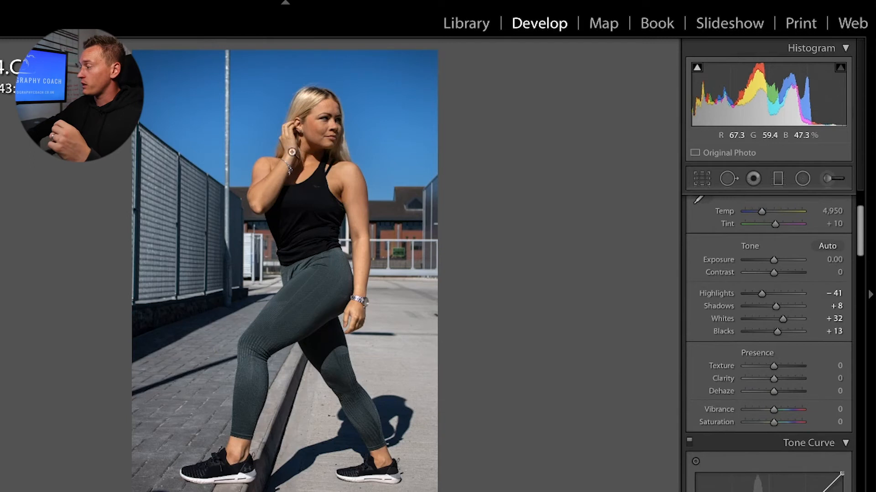
# Step: Zoom in on the face and lower Texture to smooth the skin, ending at -8
pyautogui.click(318, 133)
pyautogui.moveTo(318, 133); pyautogui.dragTo(323, 261)
pyautogui.moveTo(774, 365); pyautogui.dragTo(688, 365)
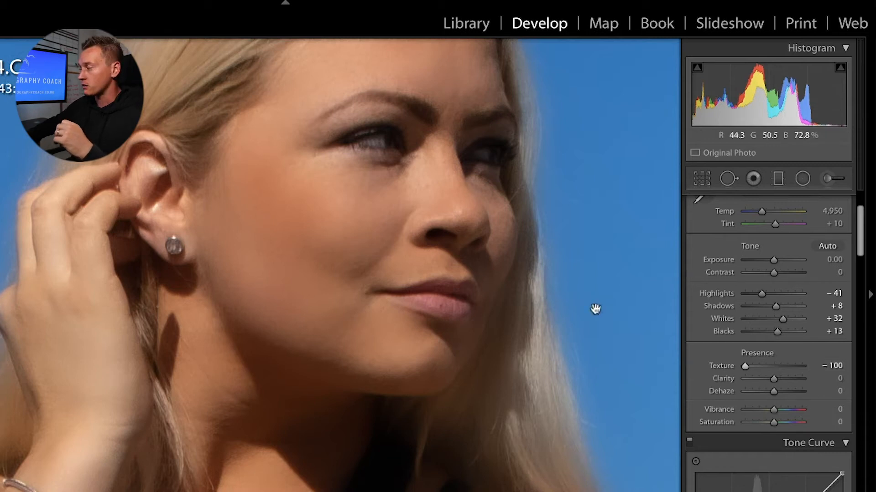
pyautogui.click(359, 204)
pyautogui.click(359, 205)
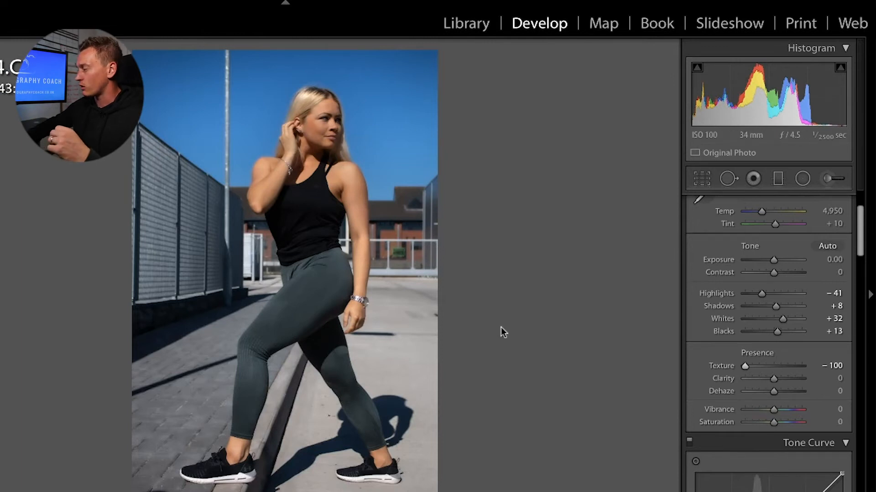
pyautogui.click(367, 186)
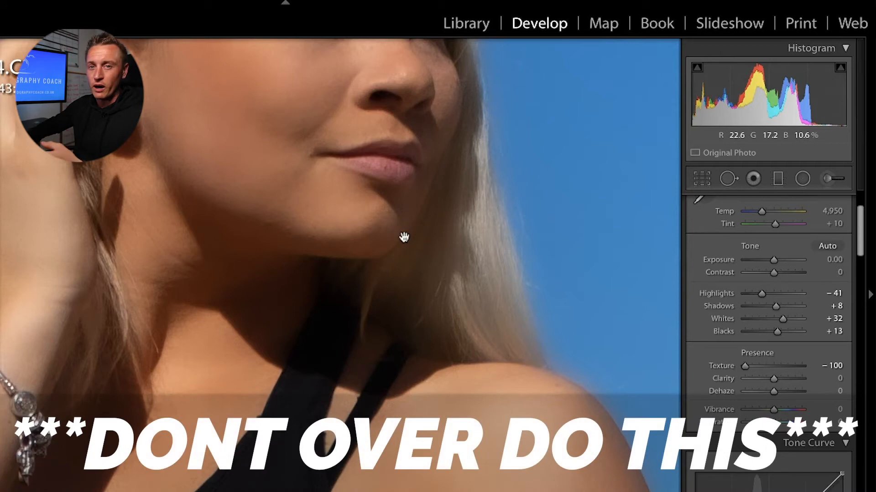
pyautogui.moveTo(744, 367); pyautogui.dragTo(768, 367)
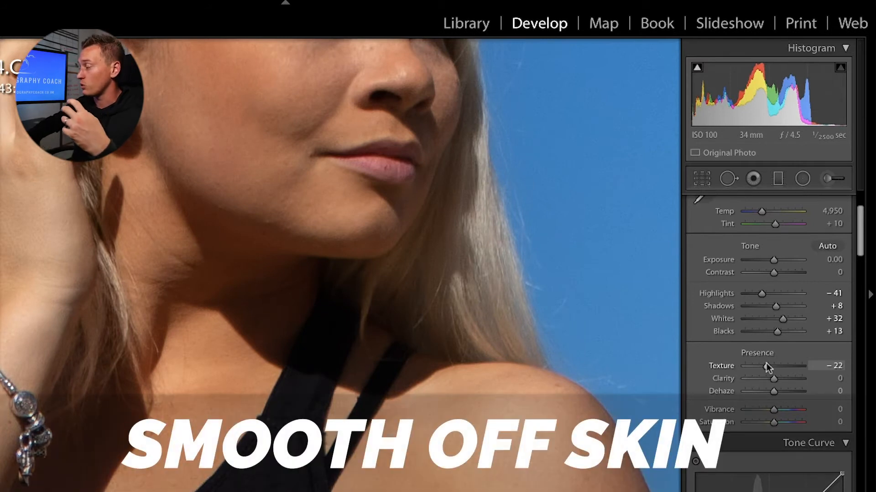
pyautogui.moveTo(766, 363); pyautogui.dragTo(767, 363)
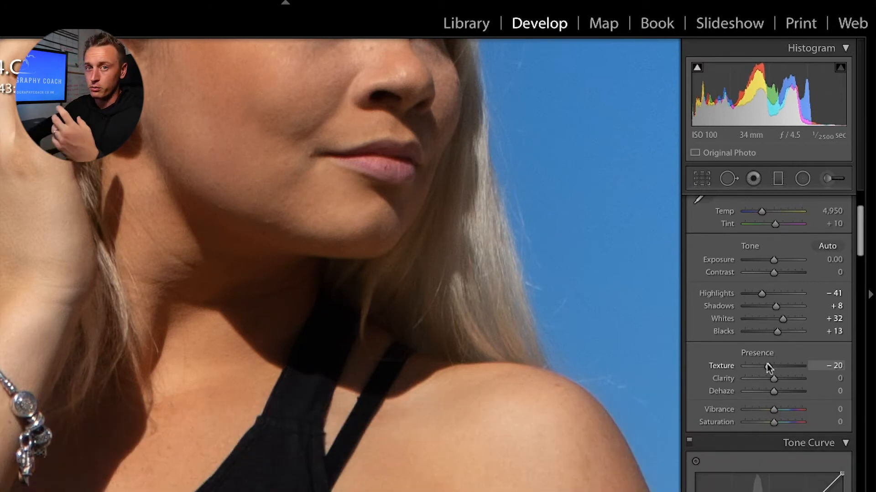
pyautogui.moveTo(320, 86); pyautogui.dragTo(342, 221)
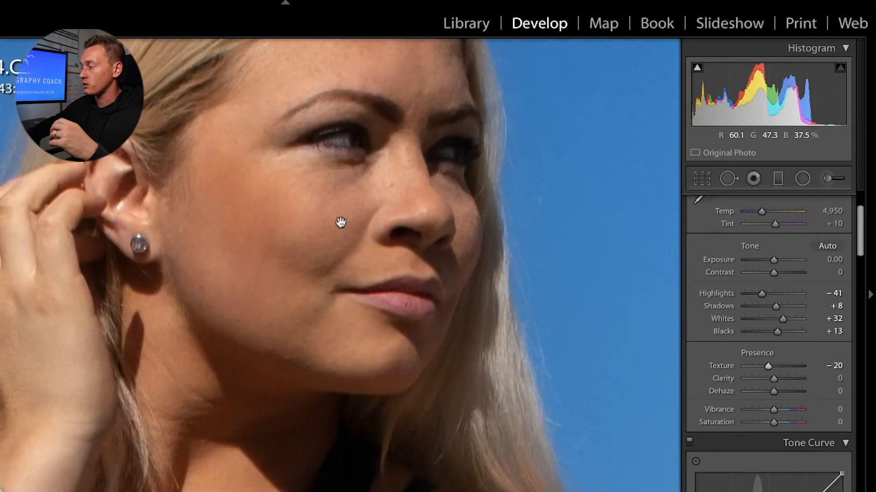
pyautogui.moveTo(768, 365)
pyautogui.mouseDown()
pyautogui.moveTo(756, 364)
pyautogui.moveTo(778, 365)
pyautogui.moveTo(771, 367)
pyautogui.mouseUp()
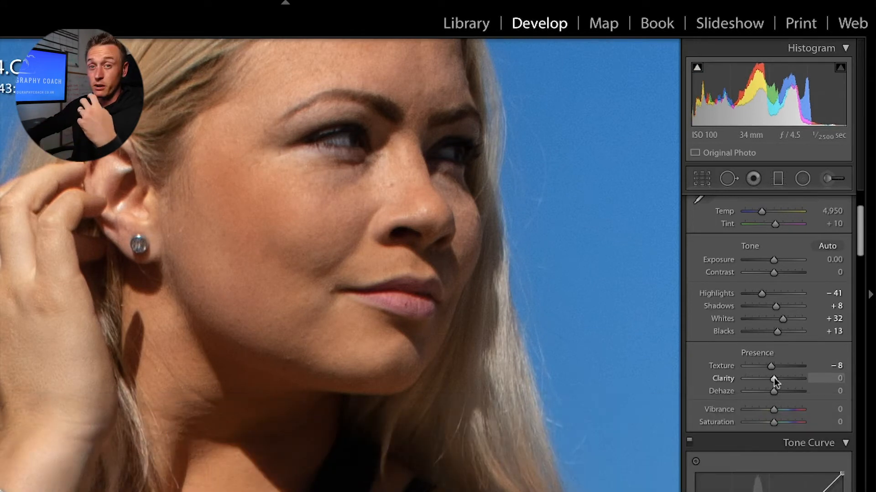
# Step: Test Clarity and Dehaze extremes, settling Clarity at +14 and resetting Dehaze to 0
pyautogui.moveTo(774, 378); pyautogui.dragTo(786, 376)
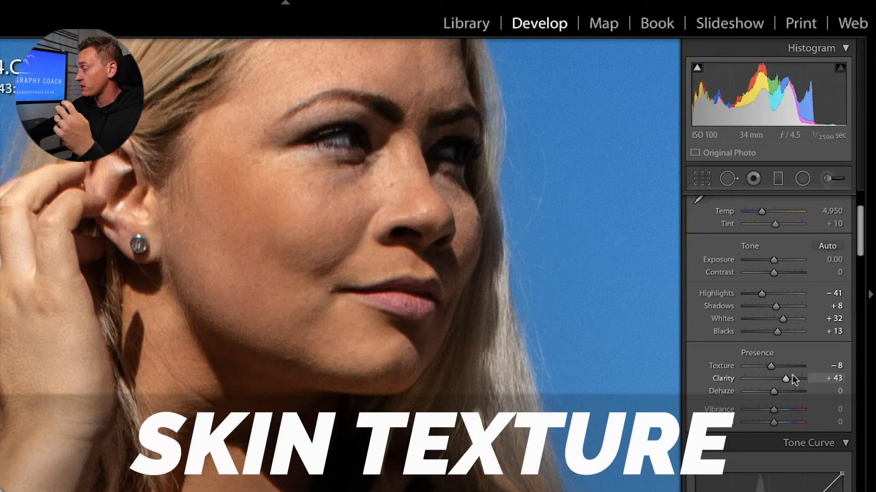
pyautogui.moveTo(786, 376); pyautogui.dragTo(744, 379)
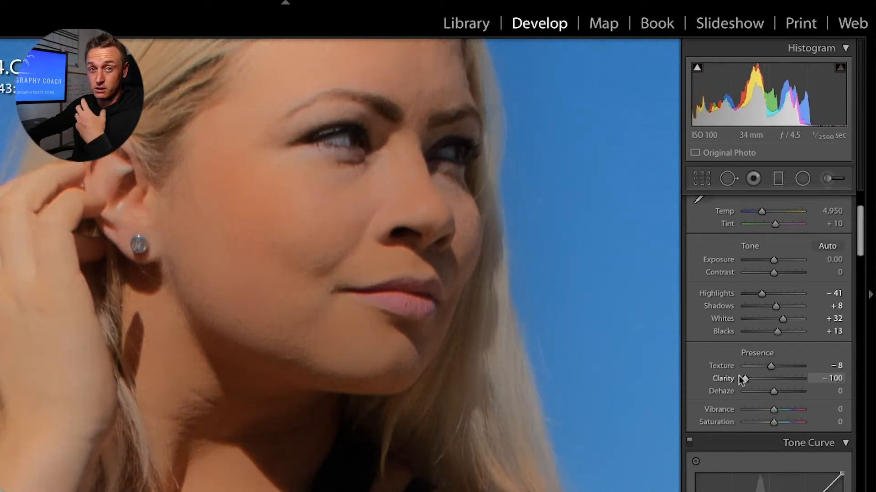
pyautogui.moveTo(775, 378); pyautogui.dragTo(778, 379)
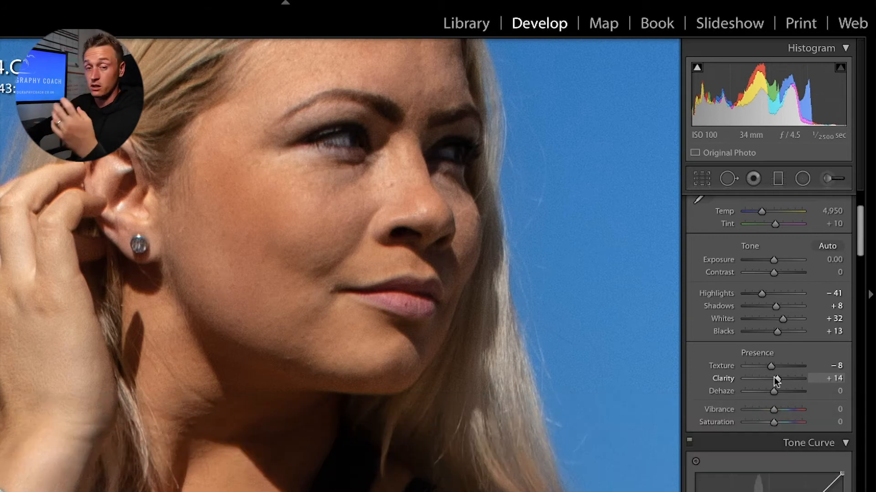
pyautogui.moveTo(774, 391)
pyautogui.mouseDown()
pyautogui.moveTo(750, 391)
pyautogui.moveTo(824, 392)
pyautogui.moveTo(776, 389)
pyautogui.mouseUp()
pyautogui.doubleClick(721, 391)
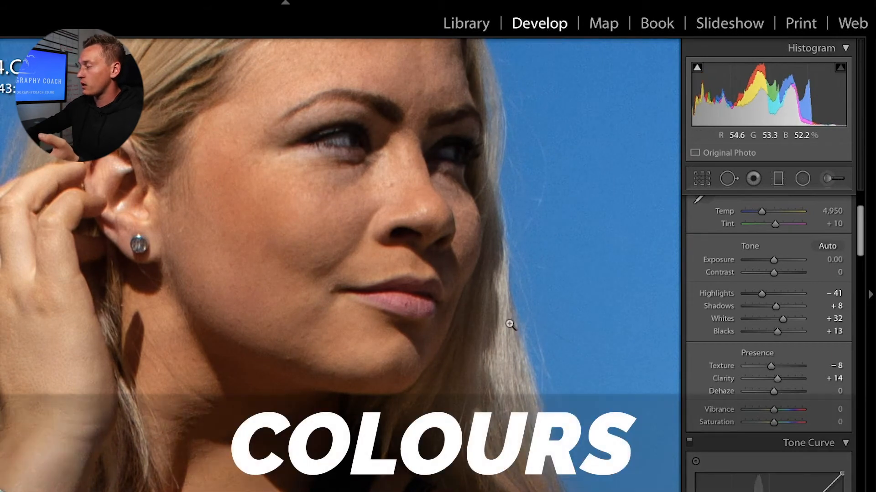
# Step: Fit the photo, set Vibrance +30 and Saturation +1, and show a split Before/After view
pyautogui.click(509, 323)
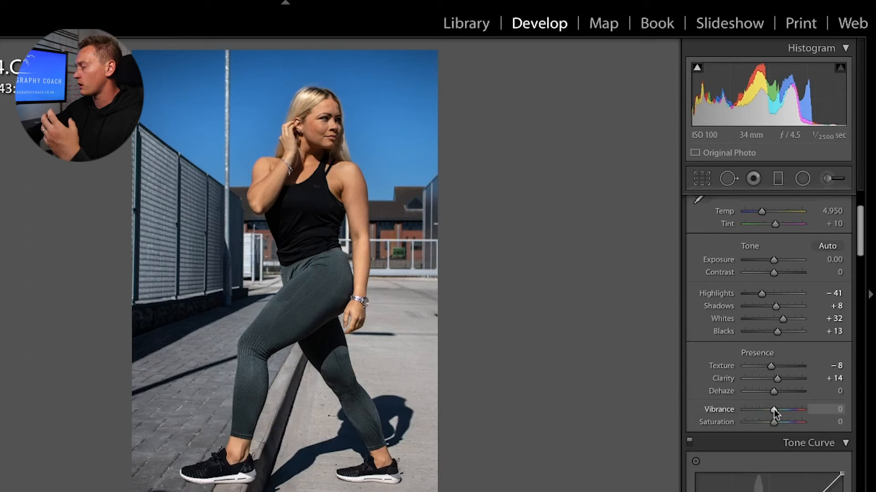
pyautogui.moveTo(773, 410)
pyautogui.mouseDown()
pyautogui.moveTo(793, 407)
pyautogui.moveTo(765, 409)
pyautogui.moveTo(782, 408)
pyautogui.mouseUp()
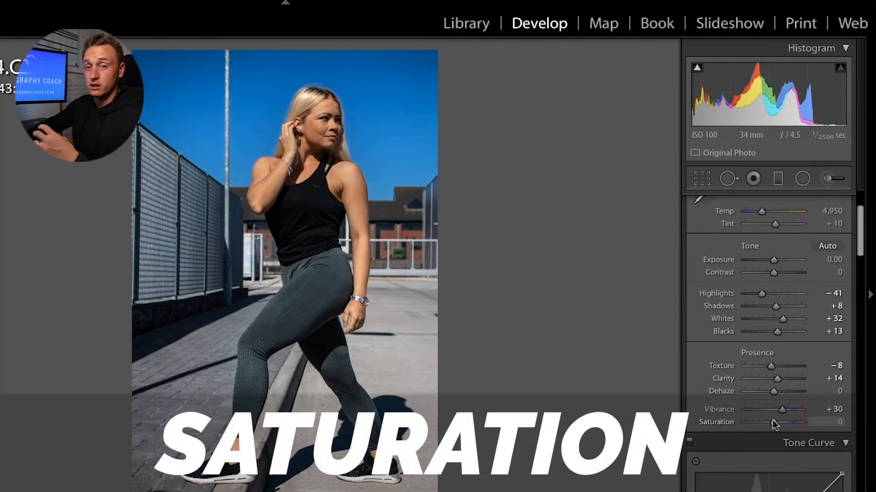
pyautogui.moveTo(773, 420); pyautogui.dragTo(789, 419)
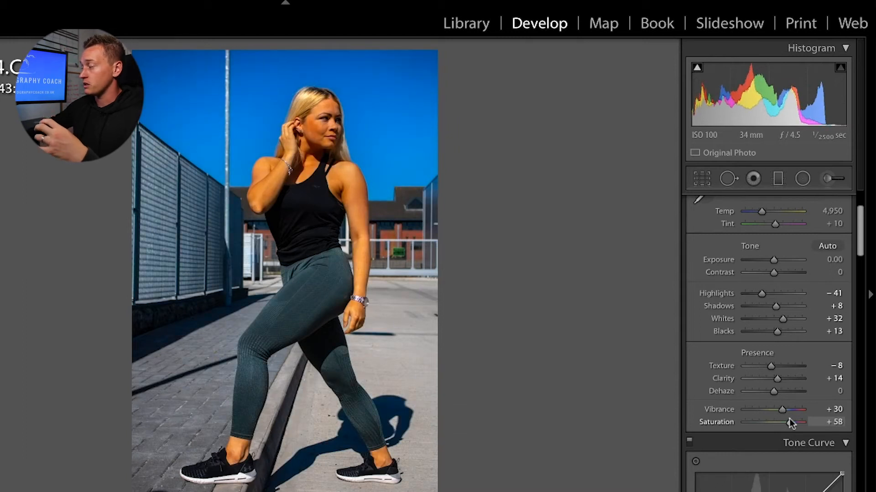
pyautogui.moveTo(789, 419); pyautogui.dragTo(721, 423)
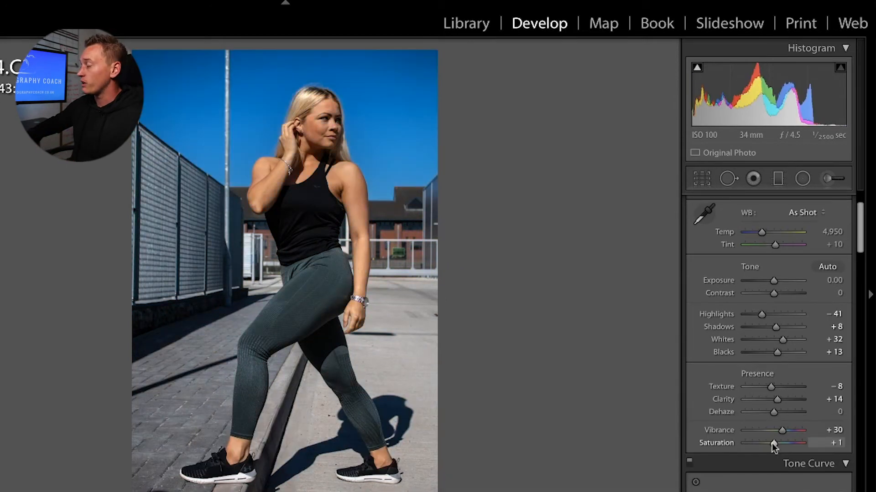
pyautogui.press('y')
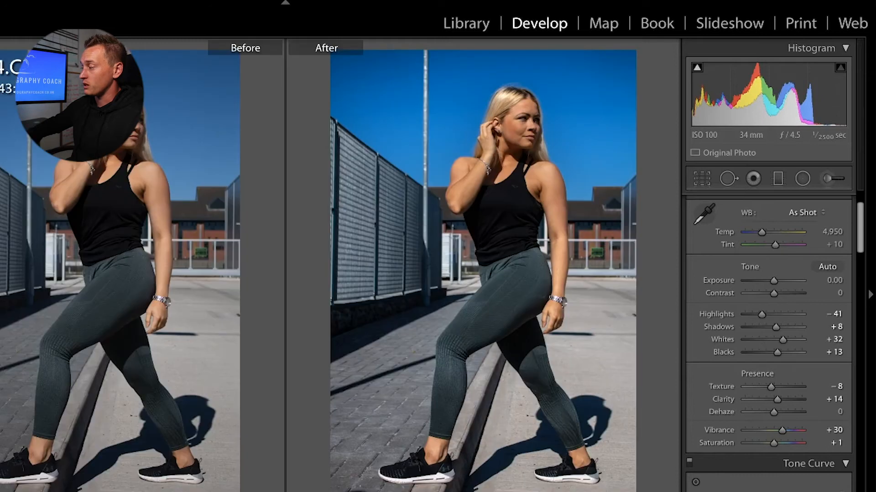
pyautogui.hotkey('shift', 'y')
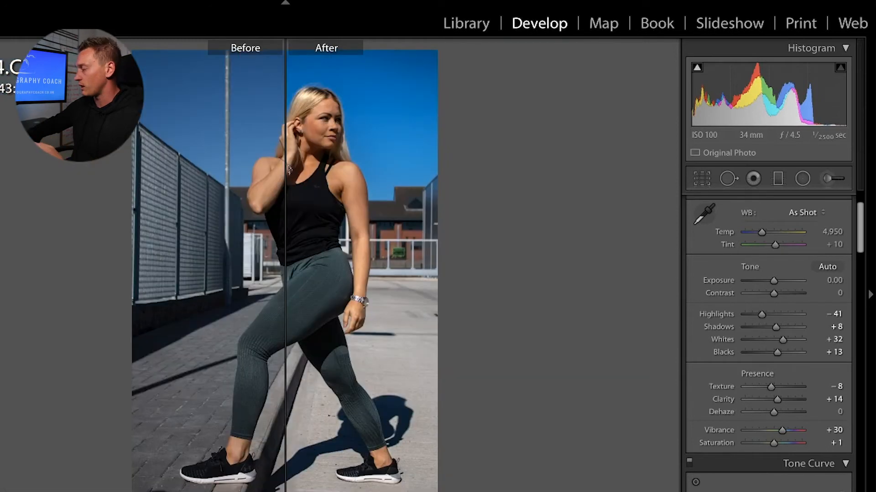
# Step: Add a tone-curve highlight point lifted up and a shadow point pulled down
pyautogui.scroll(-5, 698, 434)
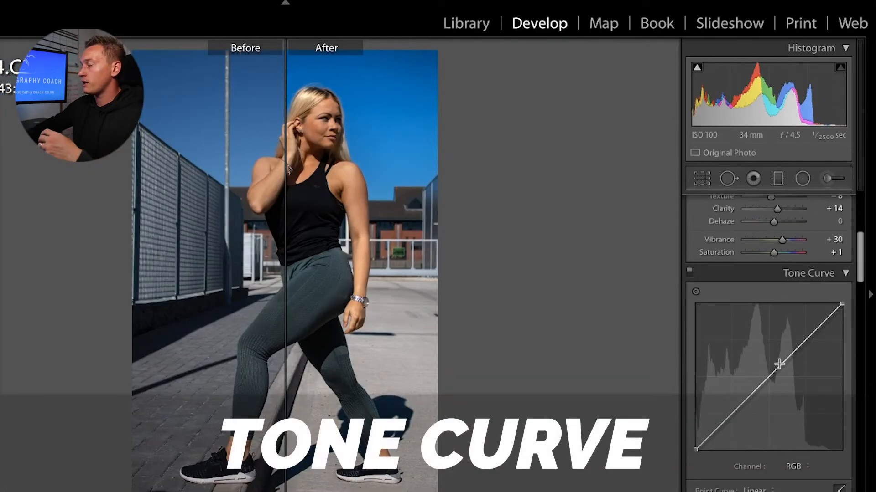
pyautogui.press('y')
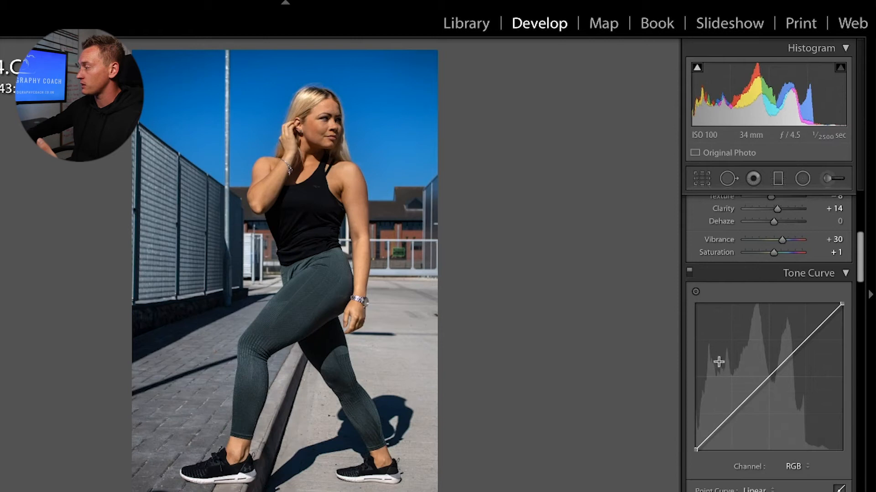
pyautogui.moveTo(825, 325); pyautogui.dragTo(819, 317)
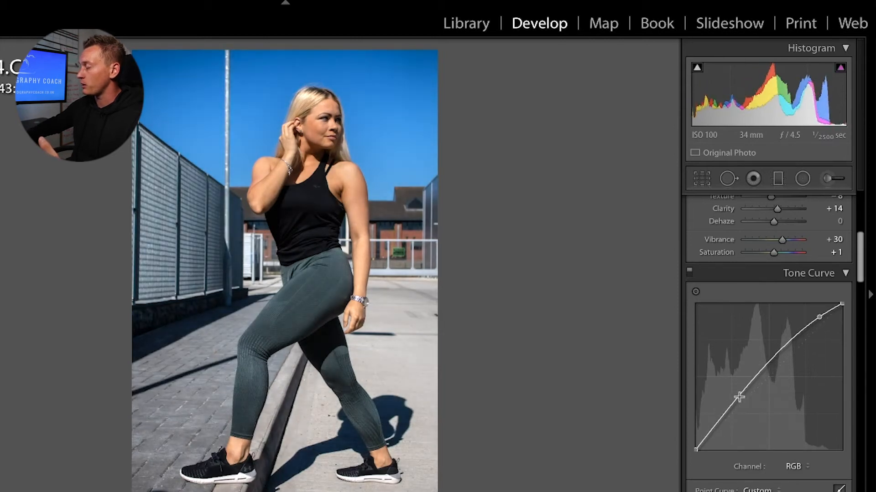
pyautogui.moveTo(723, 416); pyautogui.dragTo(724, 426)
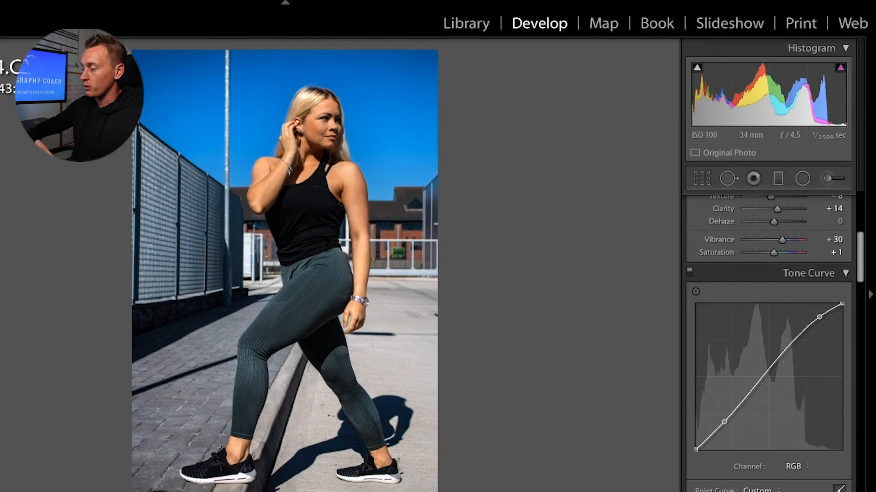
# Step: Toggle the Tone Curve off and on in Before/After, lowering the highlight point slightly
pyautogui.press('y')
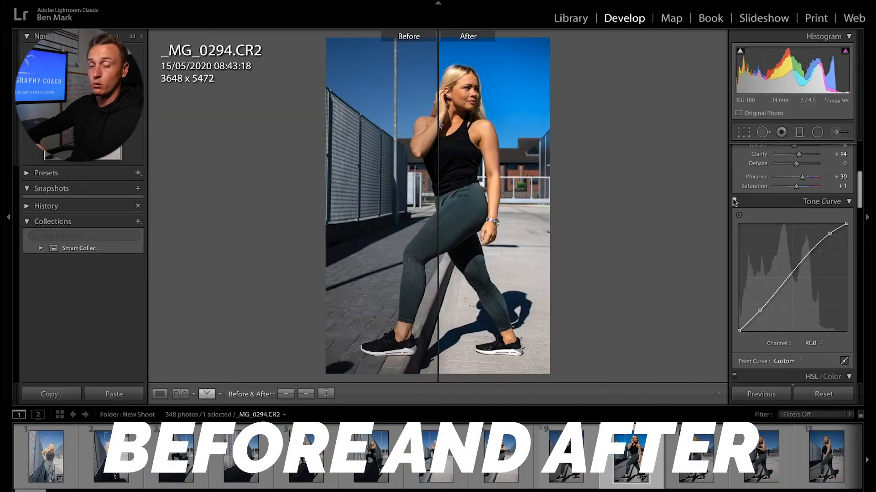
pyautogui.click(733, 200)
pyautogui.click(733, 200)
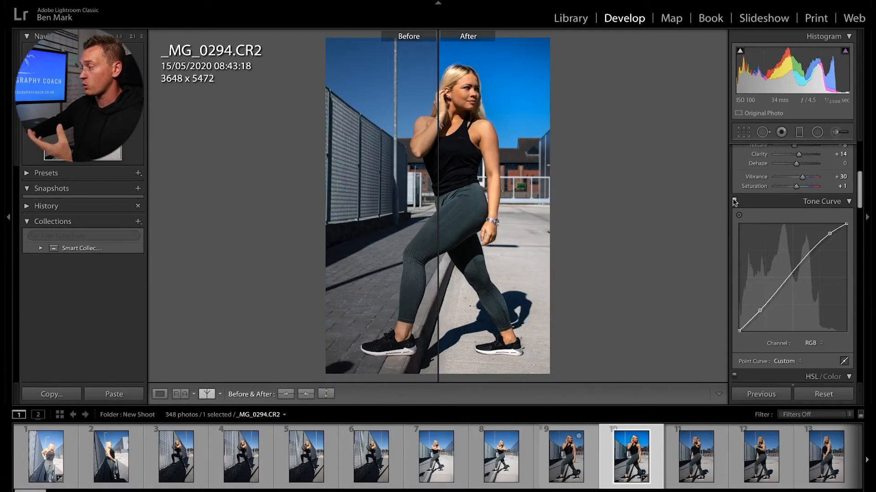
pyautogui.moveTo(829, 235); pyautogui.dragTo(828, 237)
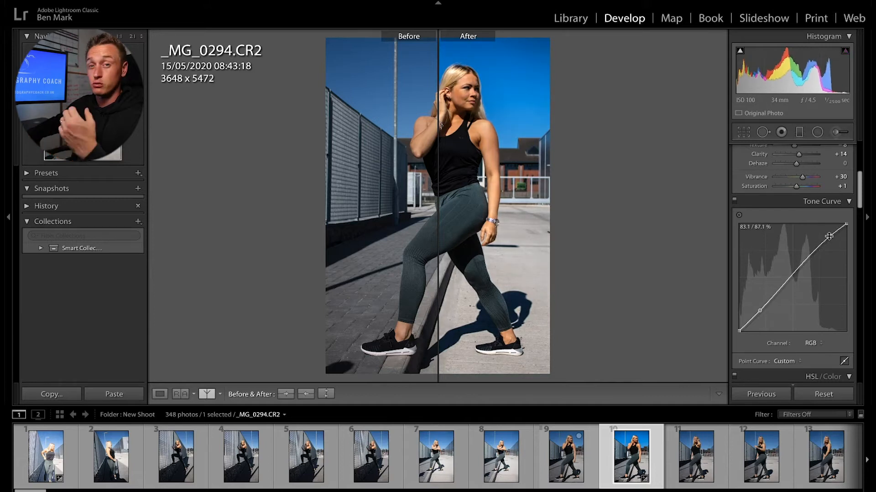
pyautogui.scroll(-3, 782, 337)
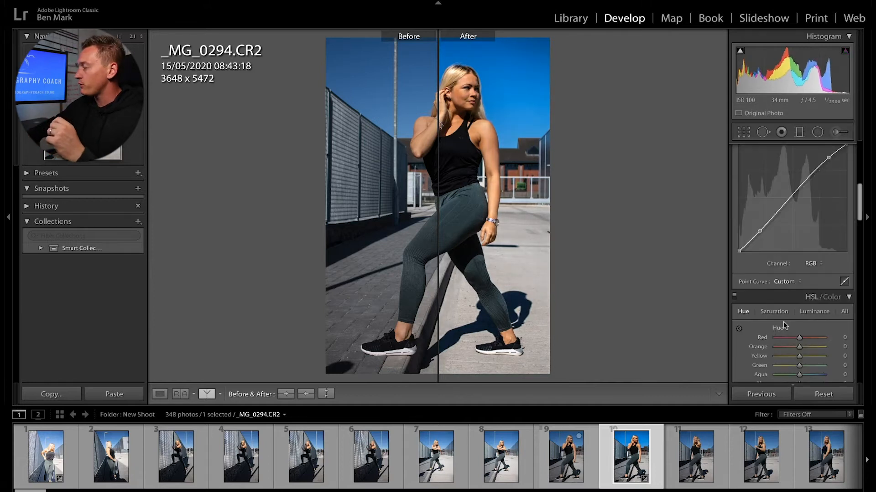
pyautogui.click(803, 308)
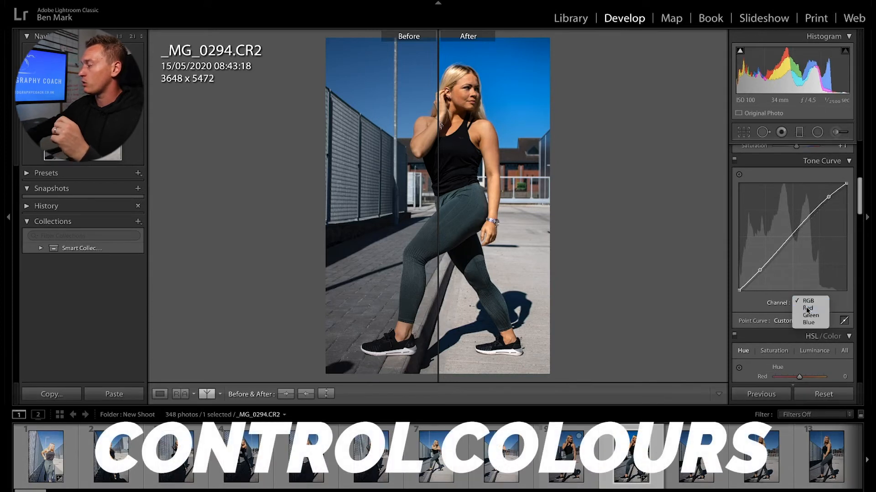
# Step: Try a point on the Red channel curve, then remove it
pyautogui.click(810, 312)
pyautogui.moveTo(760, 269); pyautogui.dragTo(762, 263)
pyautogui.click(159, 394)
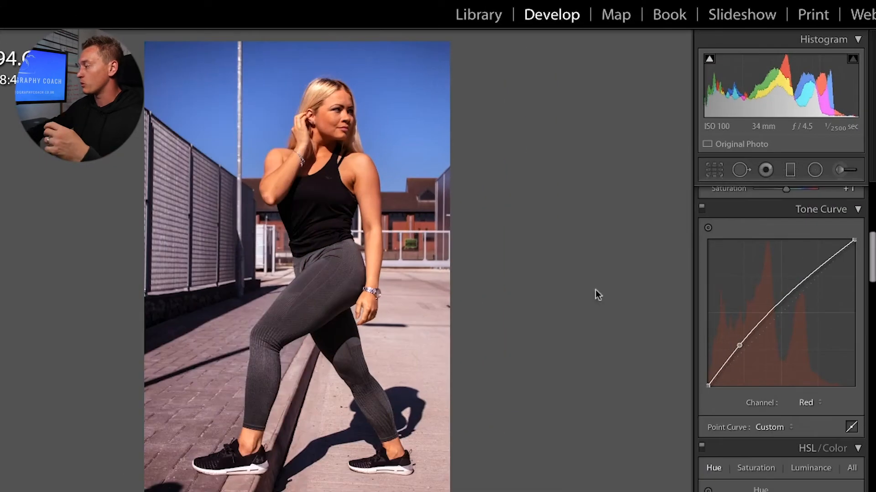
pyautogui.doubleClick(740, 346)
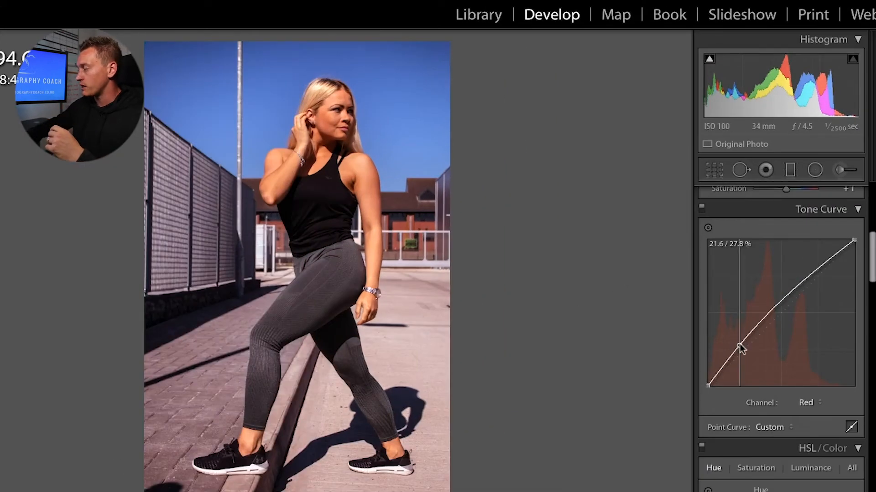
# Step: Bend the Blue channel curve, then undo the change
pyautogui.click(806, 403)
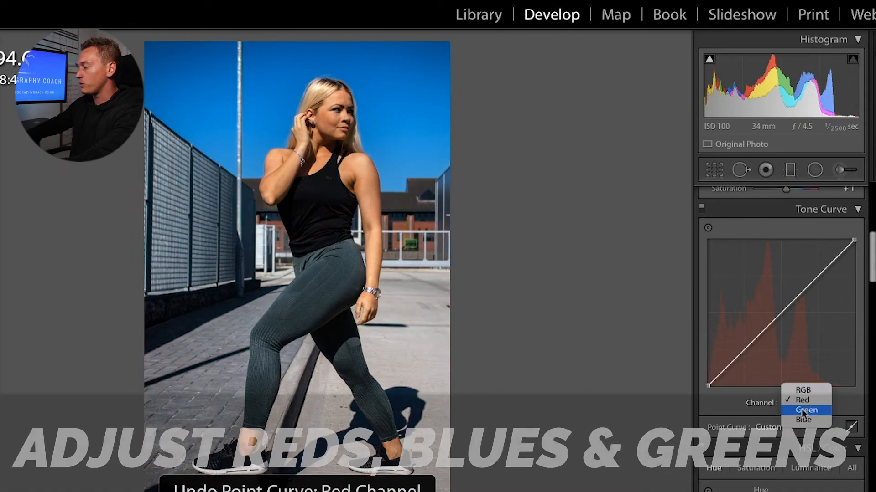
pyautogui.click(803, 420)
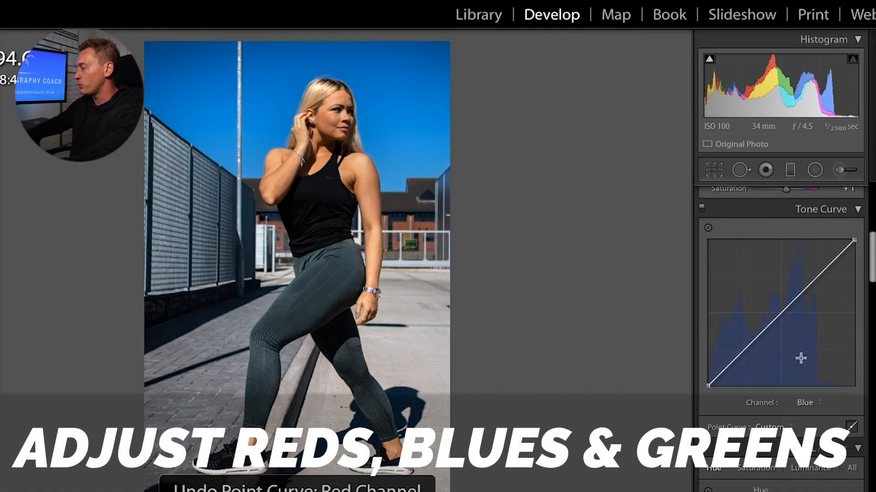
pyautogui.moveTo(776, 317); pyautogui.dragTo(764, 307)
pyautogui.hotkey('ctrl', 'z')
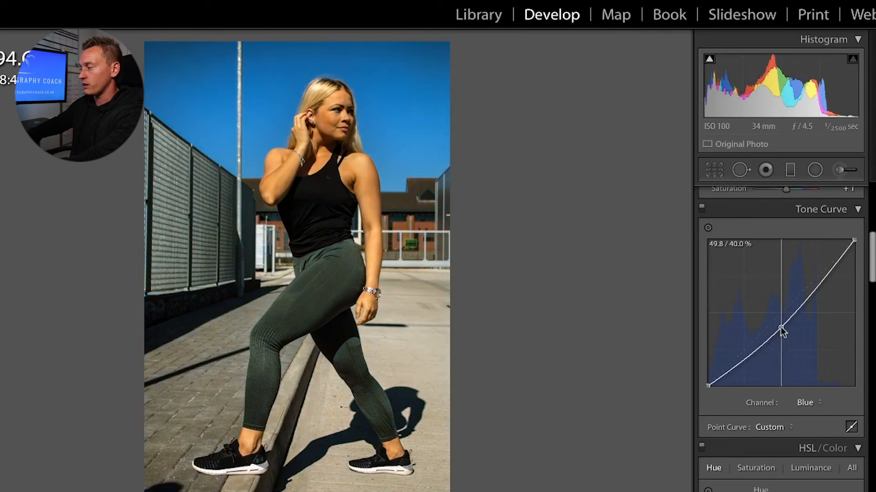
# Step: Try the Medium Contrast and Strong Contrast point curve presets on the RGB channel
pyautogui.click(775, 427)
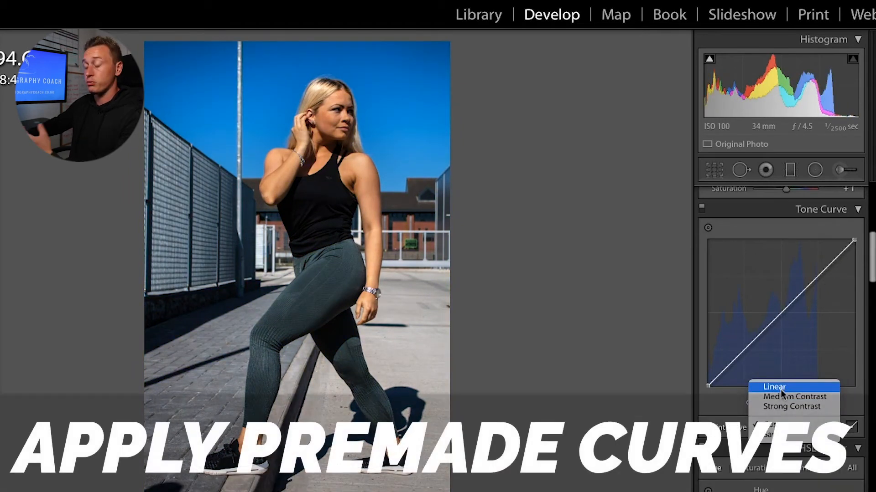
pyautogui.click(778, 396)
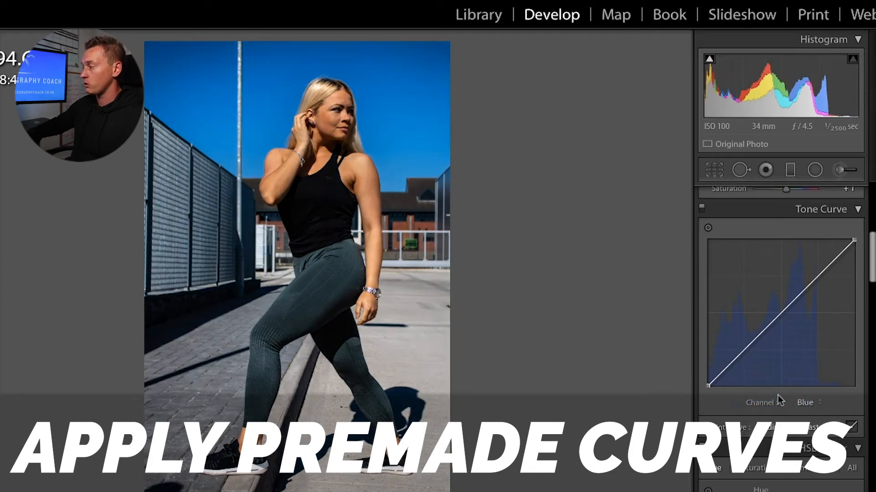
pyautogui.click(805, 403)
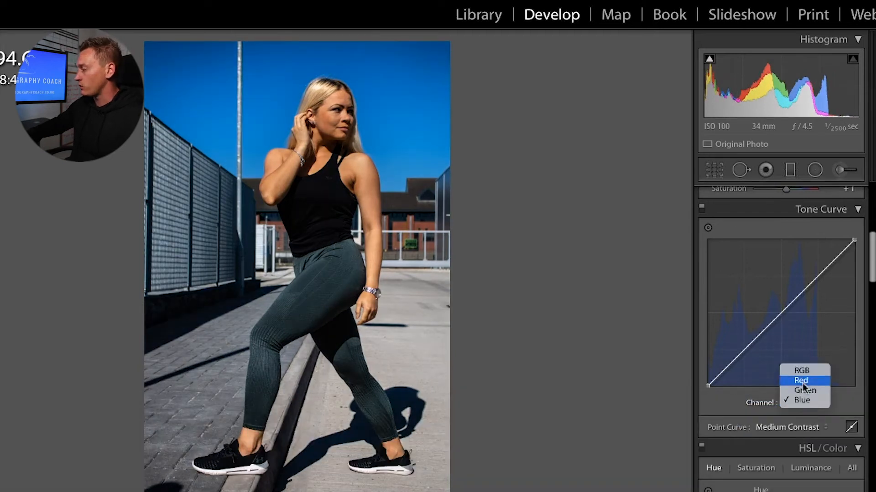
pyautogui.click(802, 375)
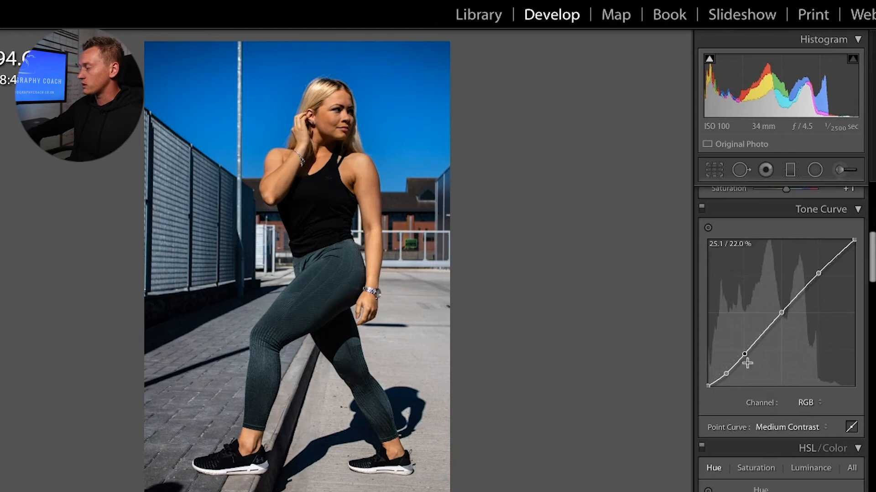
pyautogui.click(788, 425)
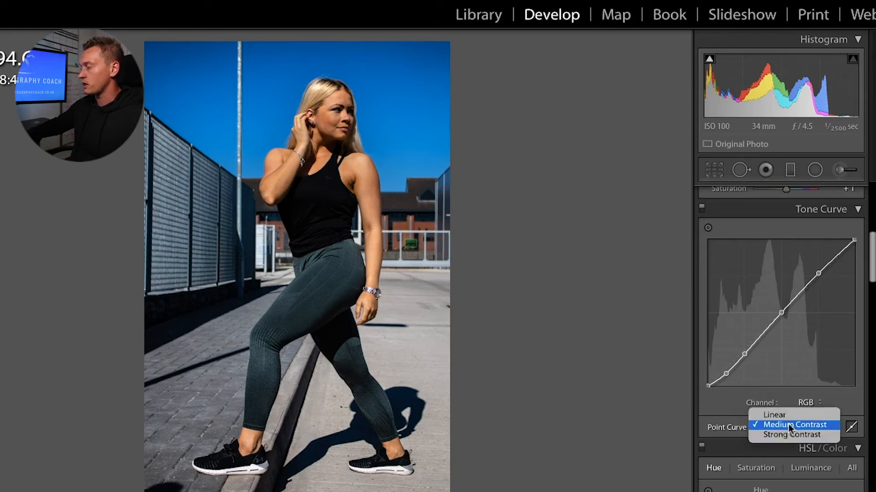
pyautogui.click(783, 415)
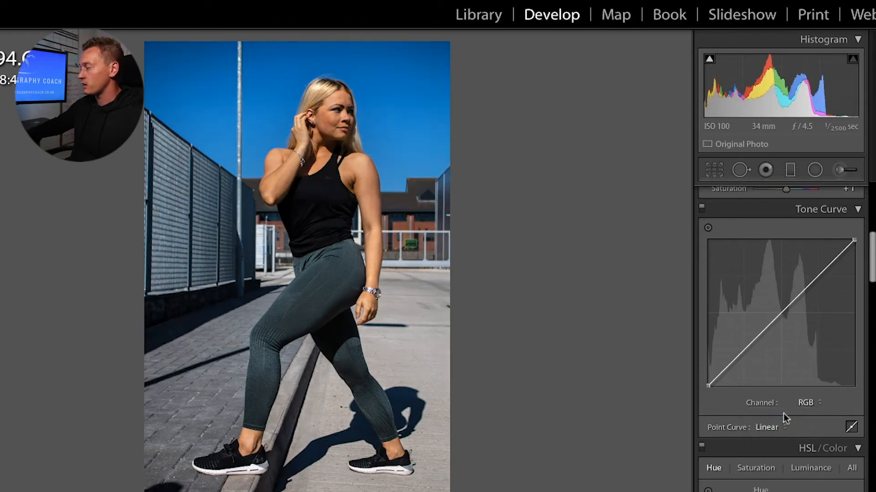
pyautogui.click(775, 428)
pyautogui.click(776, 444)
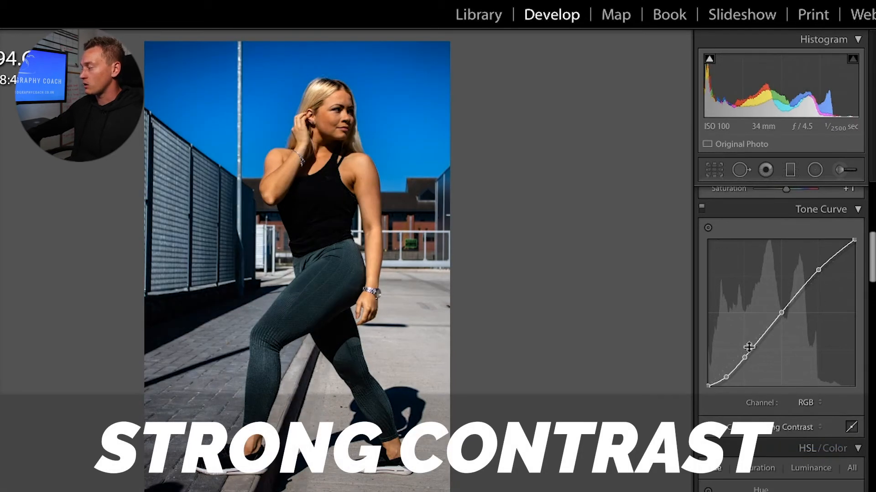
# Step: Nudge the curve's upper point, then reset the point curve to Linear
pyautogui.moveTo(819, 270); pyautogui.dragTo(819, 267)
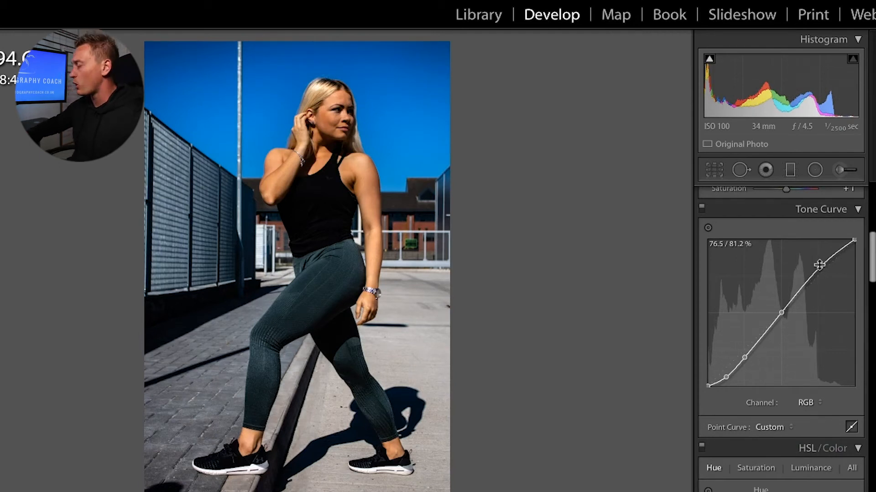
pyautogui.click(771, 426)
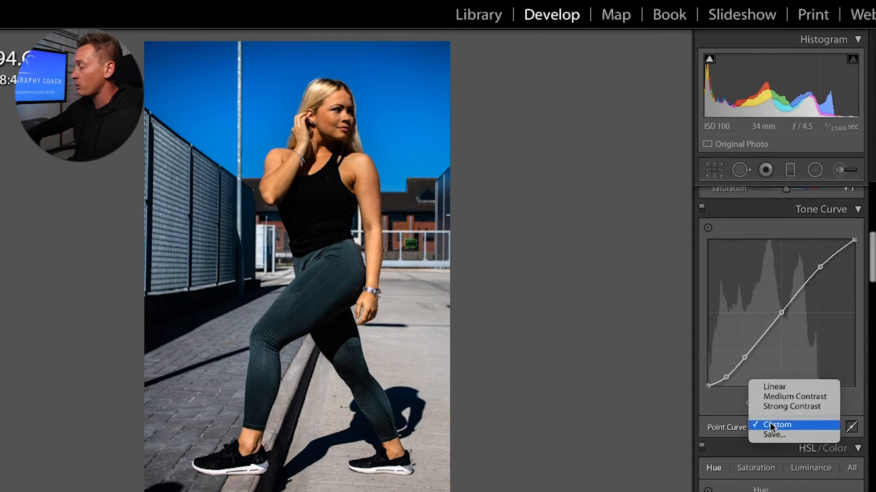
pyautogui.click(786, 386)
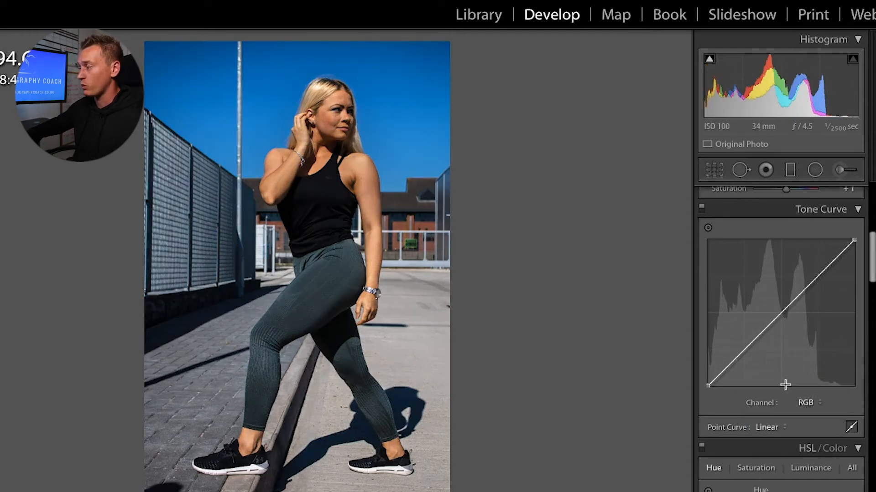
pyautogui.scroll(-3, 732, 411)
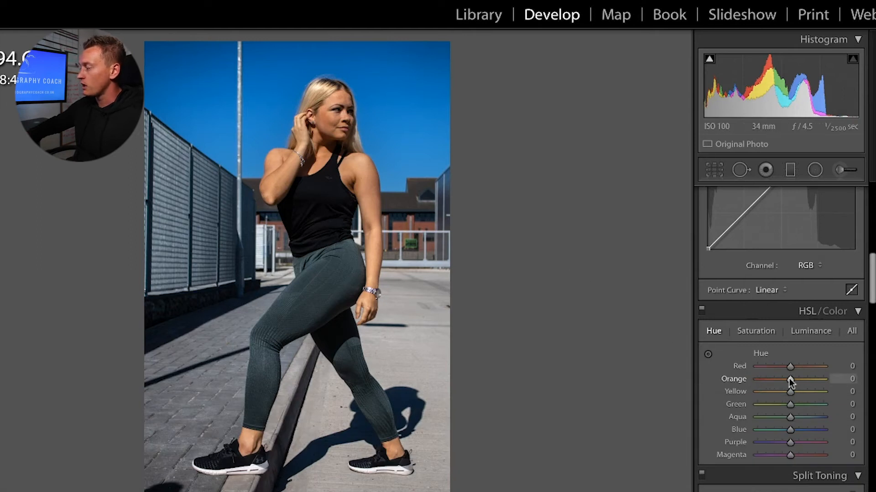
# Step: Set HSL hues to Orange −10 and Yellow, Green, Aqua +3, settling Blue at −1 after testing
pyautogui.moveTo(789, 379); pyautogui.dragTo(757, 374)
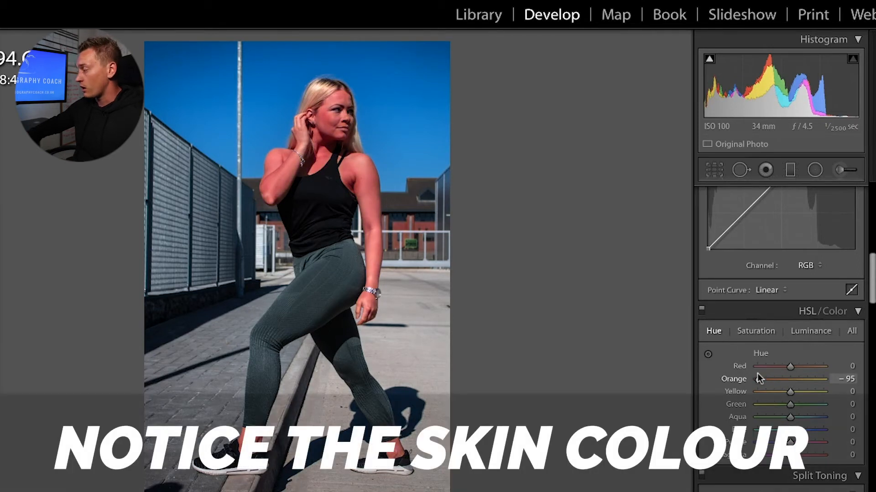
pyautogui.moveTo(757, 373); pyautogui.dragTo(786, 380)
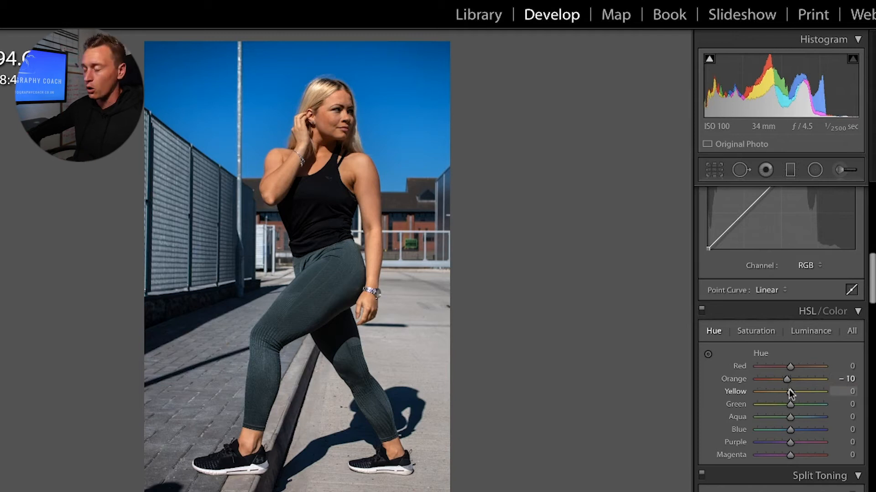
pyautogui.moveTo(791, 393); pyautogui.dragTo(833, 388)
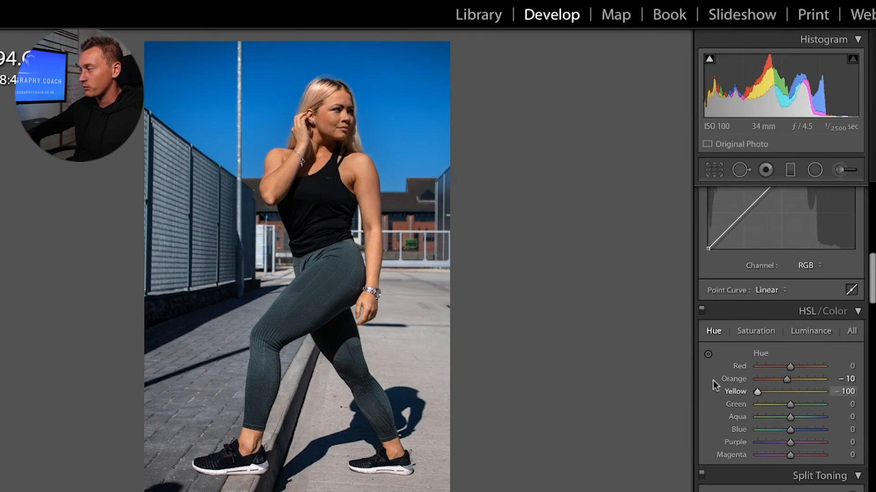
pyautogui.moveTo(758, 384); pyautogui.dragTo(873, 403)
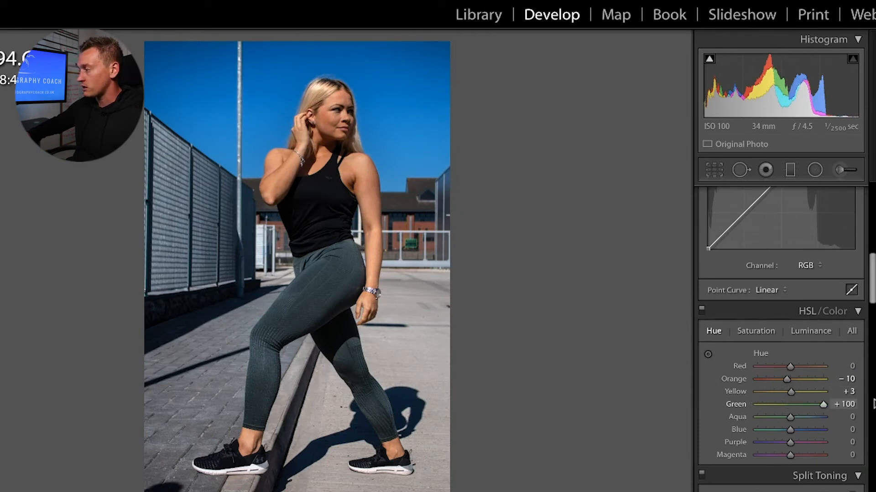
pyautogui.moveTo(809, 406); pyautogui.dragTo(792, 406)
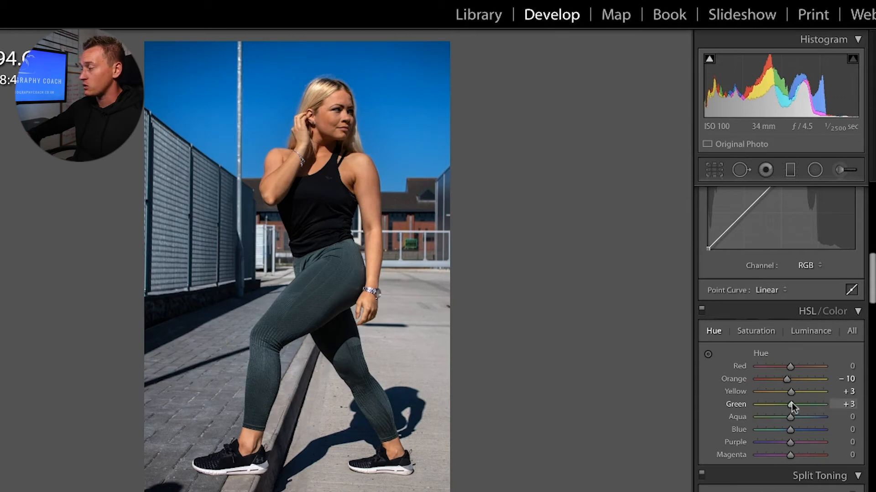
pyautogui.moveTo(791, 416); pyautogui.dragTo(757, 419)
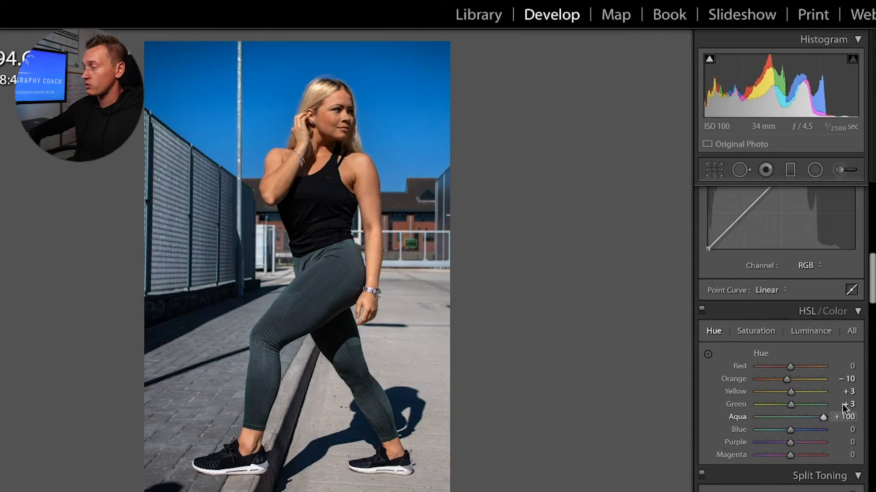
pyautogui.moveTo(843, 407); pyautogui.dragTo(791, 417)
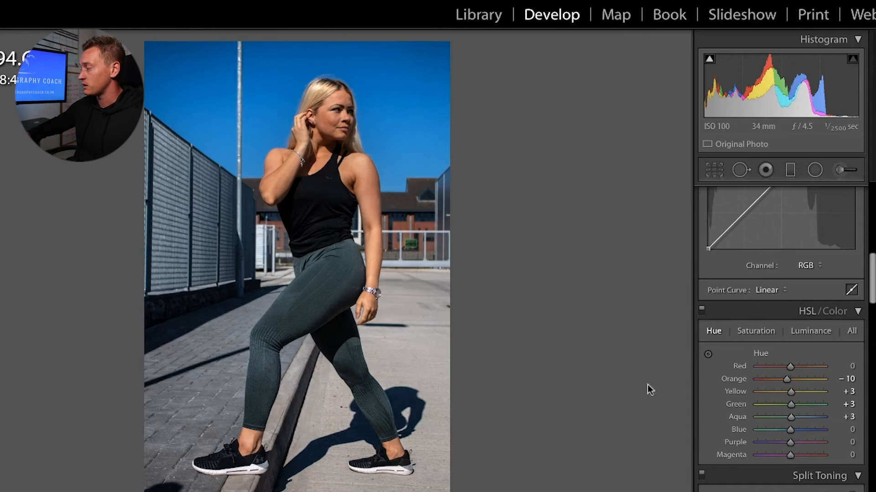
pyautogui.moveTo(790, 431); pyautogui.dragTo(846, 430)
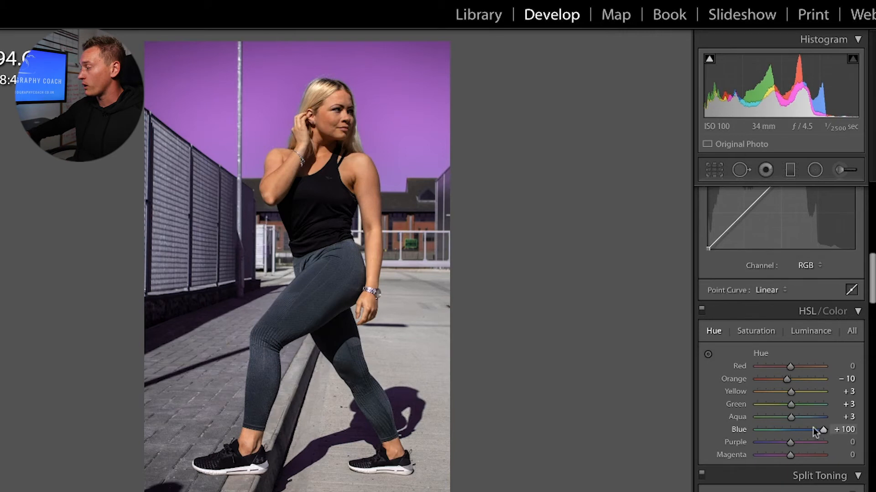
pyautogui.moveTo(823, 430); pyautogui.dragTo(789, 430)
# Step: Set HSL saturation to Orange +14, Yellow −6, Blue −1, and lower Orange luminance to −3
pyautogui.click(759, 333)
pyautogui.moveTo(791, 381); pyautogui.dragTo(827, 379)
pyautogui.doubleClick(822, 379)
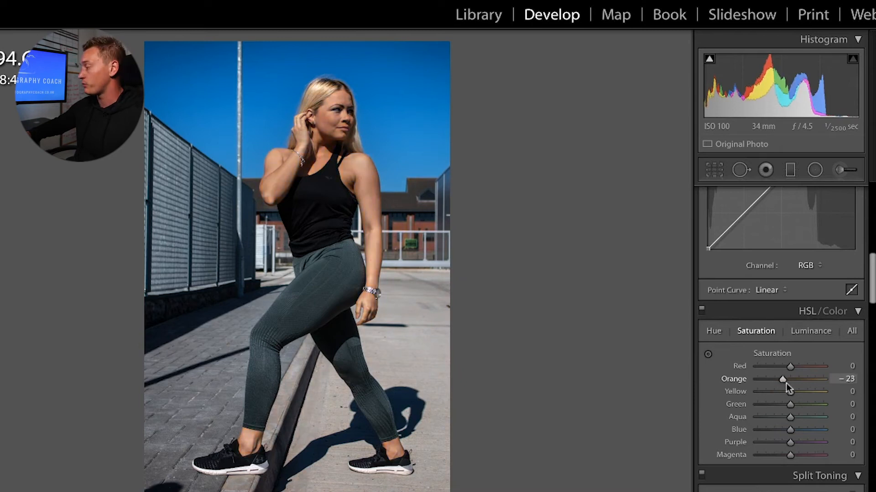
pyautogui.moveTo(790, 392)
pyautogui.mouseDown()
pyautogui.moveTo(797, 390)
pyautogui.moveTo(776, 392)
pyautogui.moveTo(794, 381)
pyautogui.mouseUp()
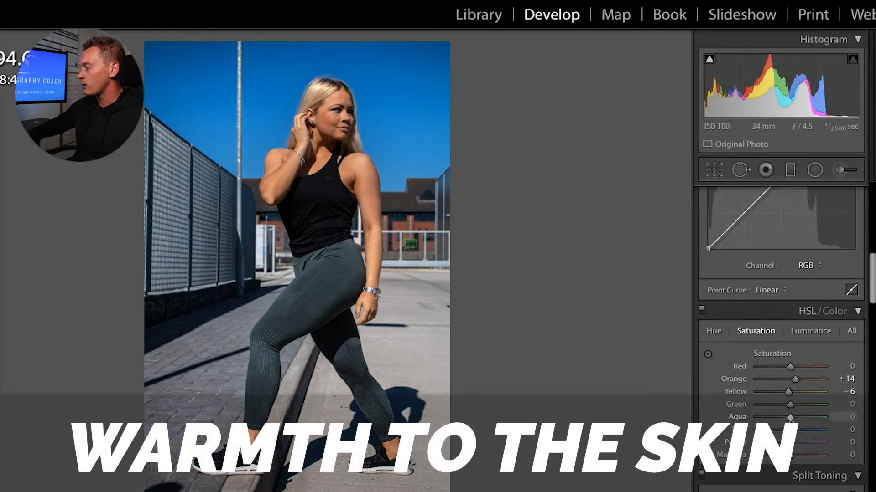
pyautogui.moveTo(791, 431); pyautogui.dragTo(784, 430)
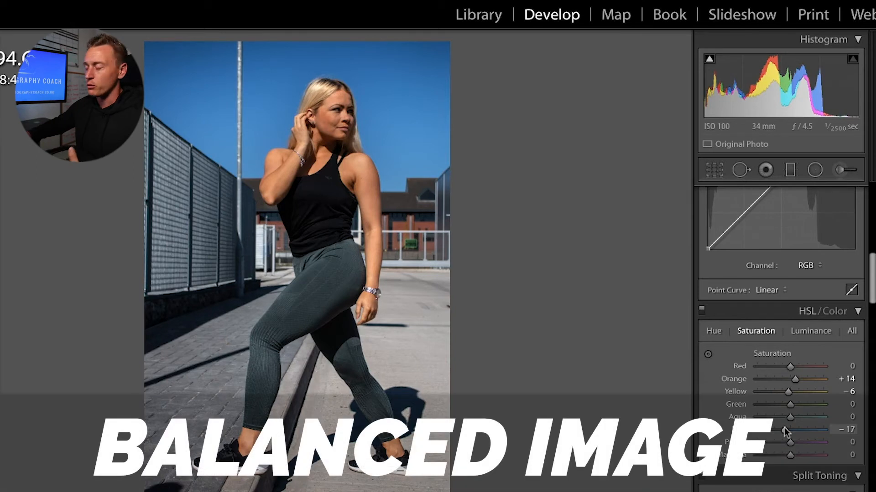
pyautogui.moveTo(785, 431)
pyautogui.mouseDown()
pyautogui.moveTo(801, 430)
pyautogui.moveTo(790, 431)
pyautogui.mouseUp()
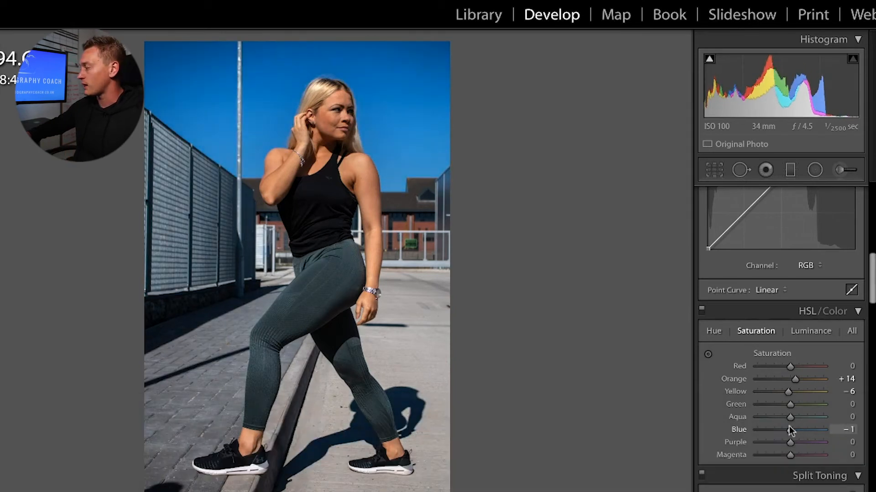
pyautogui.click(808, 328)
pyautogui.moveTo(790, 379)
pyautogui.mouseDown()
pyautogui.moveTo(754, 379)
pyautogui.moveTo(823, 379)
pyautogui.moveTo(790, 381)
pyautogui.mouseUp()
# Step: Reset Orange luminance to 0 and experiment with highlight and shadow split-toning tints
pyautogui.doubleClick(789, 378)
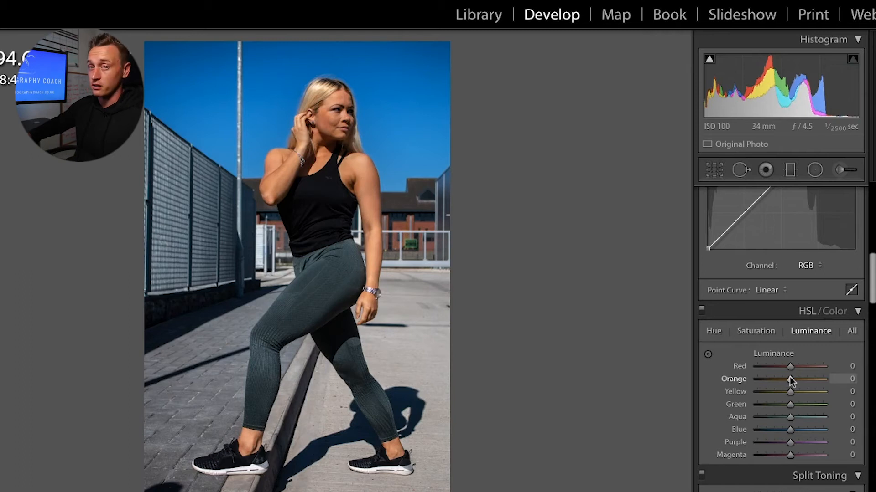
pyautogui.scroll(-5, 789, 377)
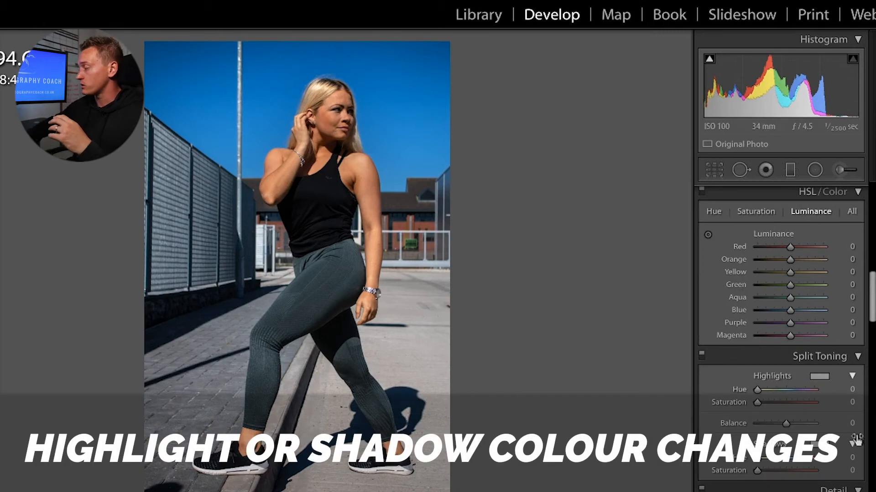
pyautogui.moveTo(757, 390); pyautogui.dragTo(758, 390)
pyautogui.doubleClick(759, 390)
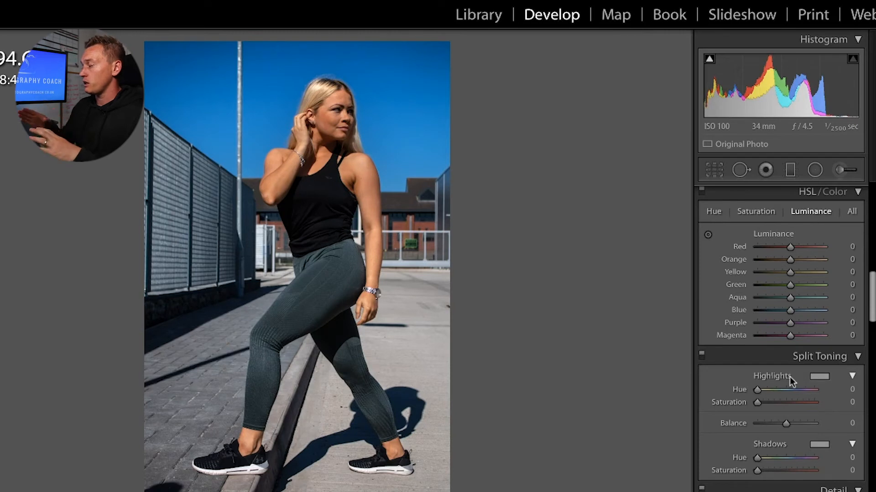
pyautogui.moveTo(757, 389); pyautogui.dragTo(758, 390)
pyautogui.moveTo(757, 402); pyautogui.dragTo(810, 390)
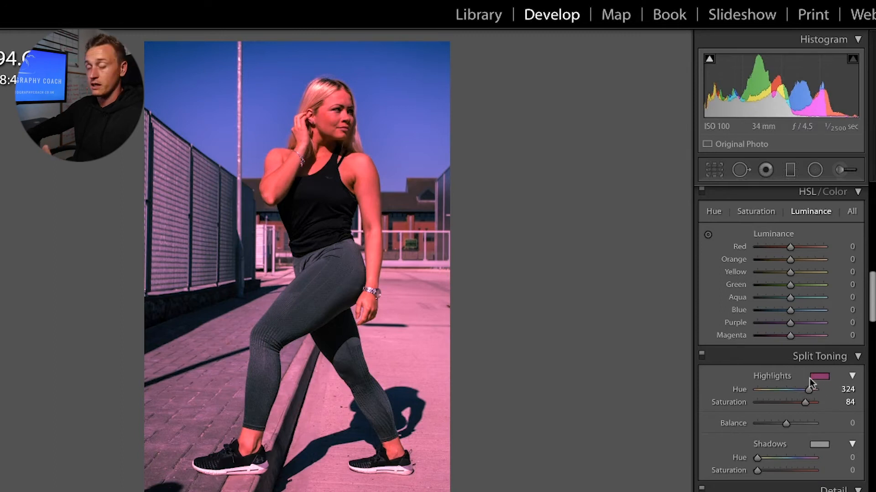
pyautogui.moveTo(757, 458)
pyautogui.mouseDown()
pyautogui.moveTo(816, 469)
pyautogui.moveTo(773, 468)
pyautogui.moveTo(760, 457)
pyautogui.mouseUp()
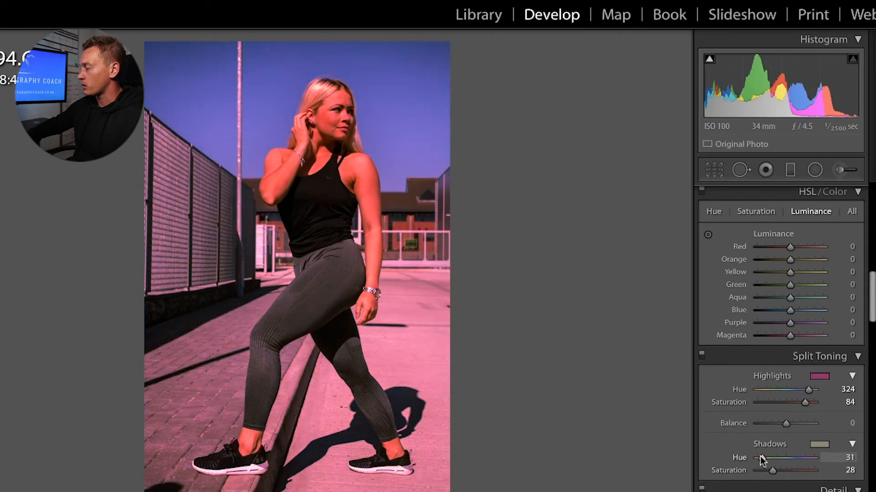
pyautogui.doubleClick(772, 470)
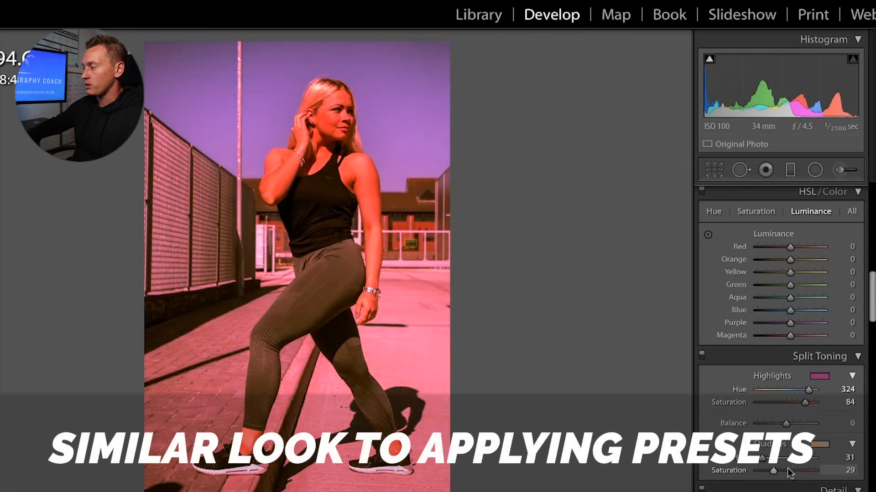
pyautogui.moveTo(757, 471); pyautogui.dragTo(817, 470)
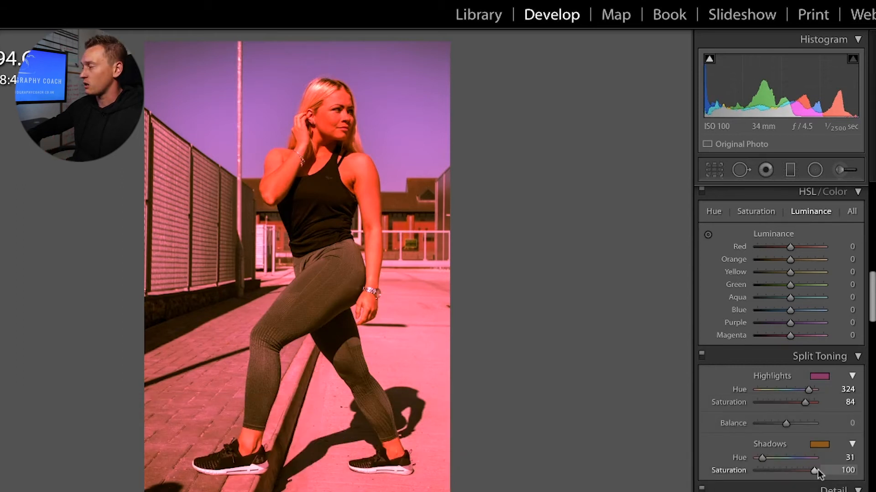
pyautogui.doubleClick(817, 469)
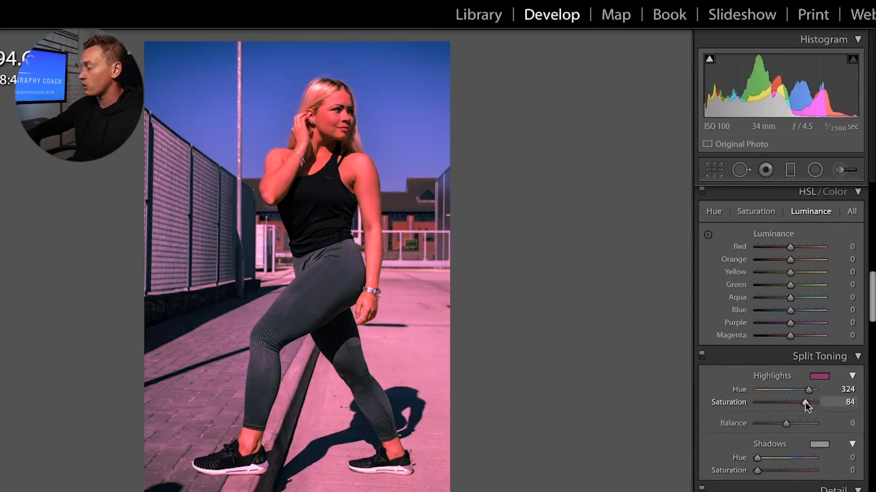
# Step: Set split toning highlights to Hue 17, Saturation 8 and shadows to Hue 263, Saturation 7
pyautogui.moveTo(805, 403); pyautogui.dragTo(717, 405)
pyautogui.moveTo(809, 390); pyautogui.dragTo(760, 391)
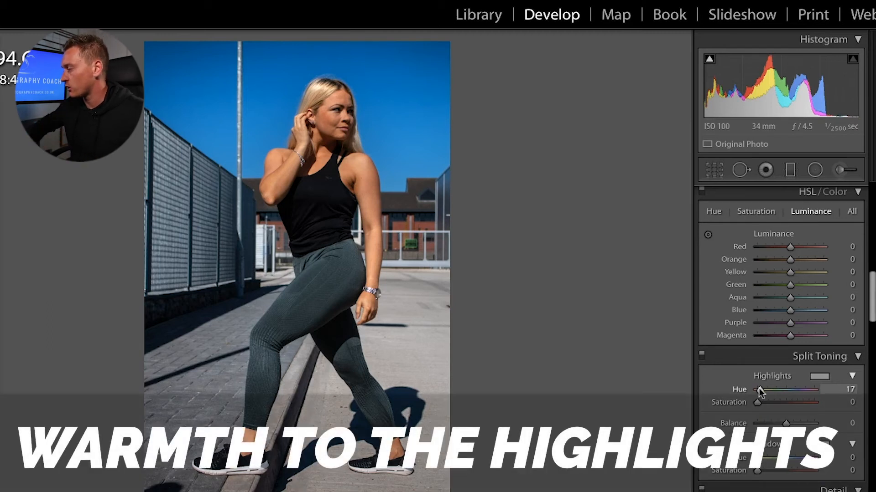
pyautogui.moveTo(757, 403); pyautogui.dragTo(763, 405)
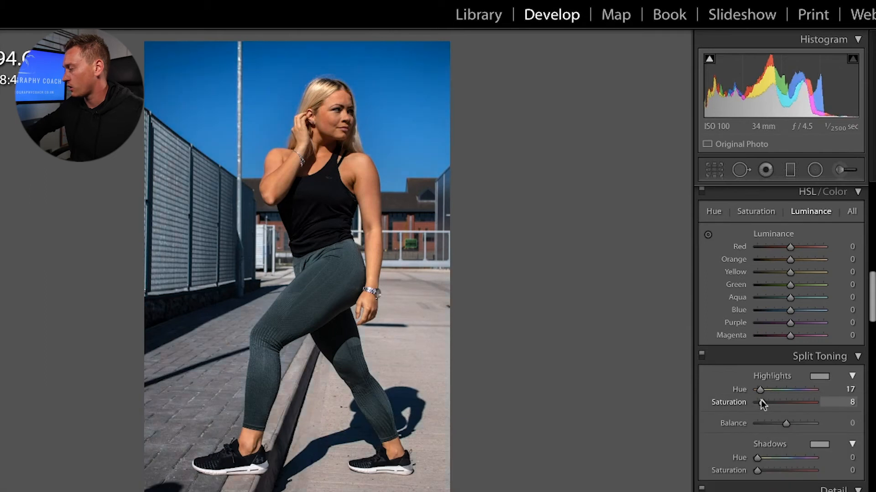
pyautogui.moveTo(758, 458)
pyautogui.mouseDown()
pyautogui.moveTo(801, 465)
pyautogui.moveTo(762, 469)
pyautogui.mouseUp()
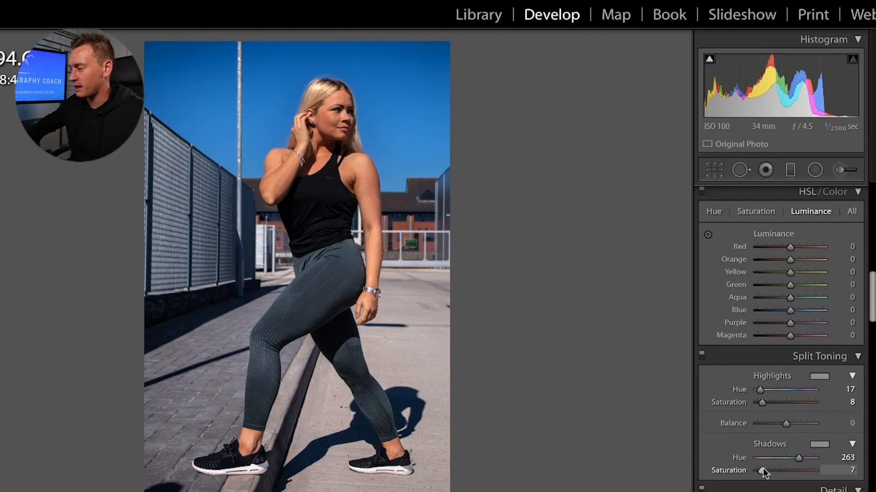
# Step: Compare split toning on and off, then set Sharpening Amount to 66 while checking the face at 1:1
pyautogui.scroll(-2, 714, 428)
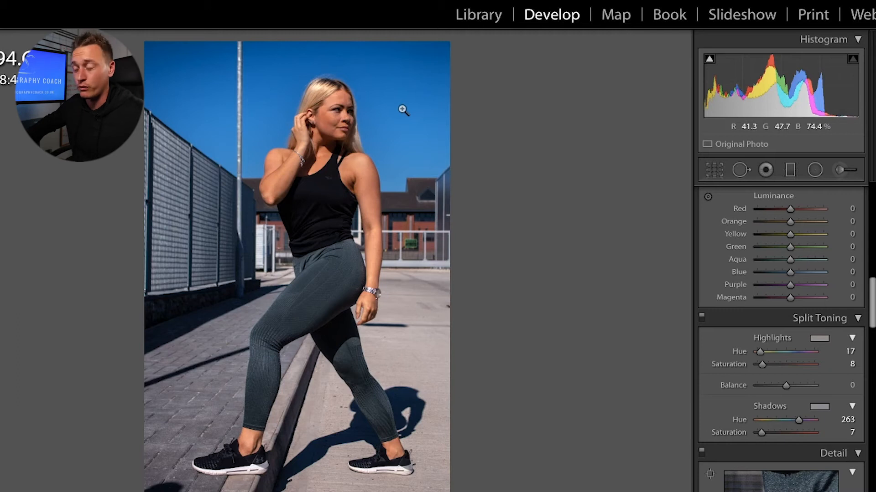
pyautogui.click(702, 317)
pyautogui.click(703, 316)
pyautogui.click(703, 316)
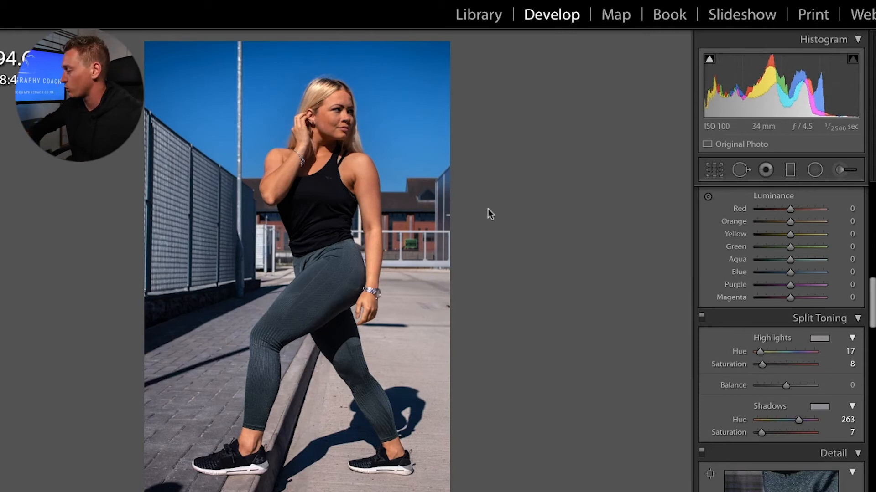
pyautogui.scroll(-5, 734, 354)
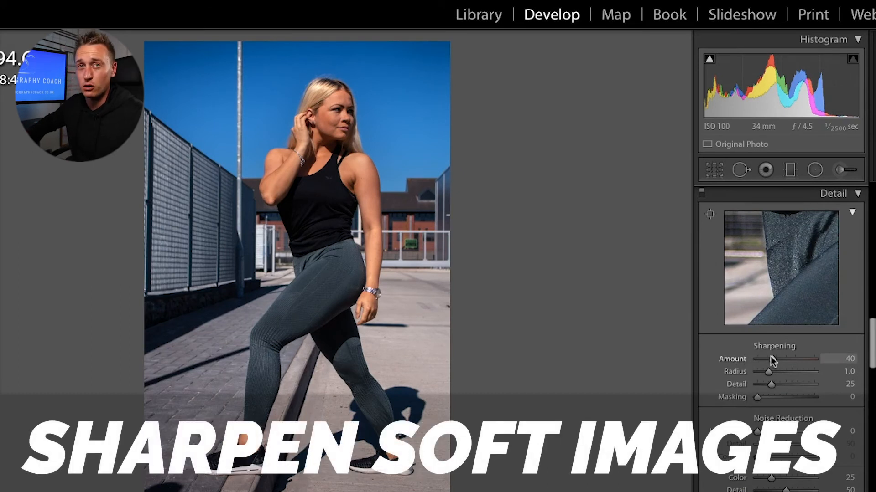
pyautogui.moveTo(772, 361); pyautogui.dragTo(798, 358)
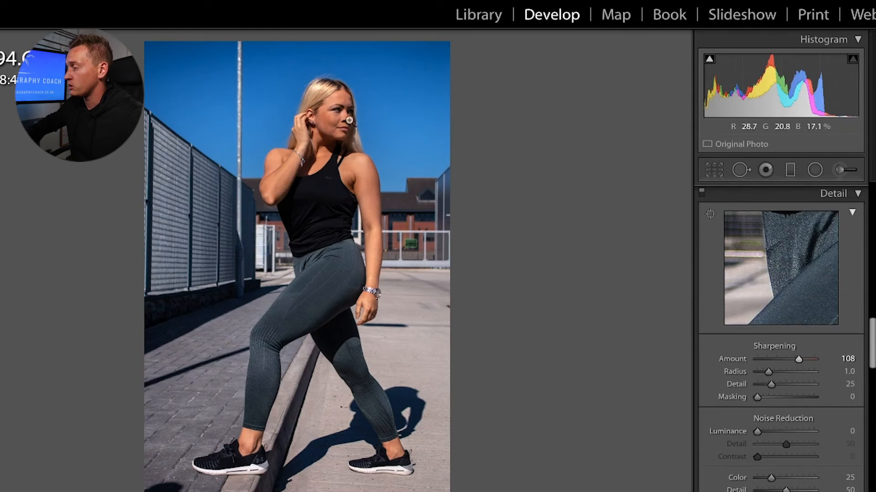
pyautogui.click(350, 120)
pyautogui.moveTo(800, 360); pyautogui.dragTo(782, 360)
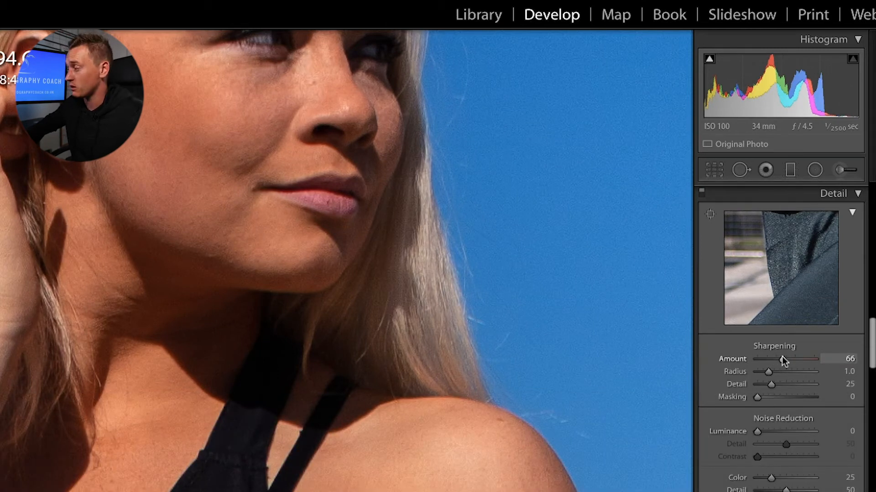
pyautogui.moveTo(256, 141); pyautogui.dragTo(258, 220)
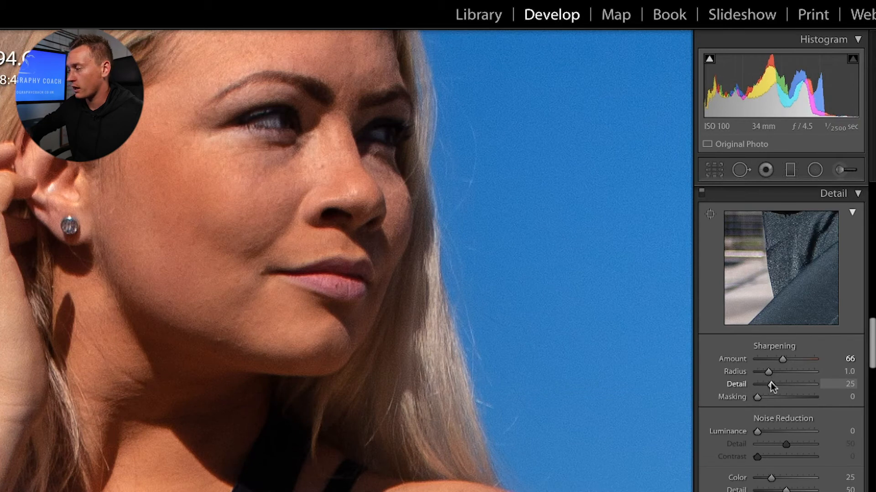
# Step: Test sharpening Detail, reset it to 25, and set Masking to 75
pyautogui.moveTo(771, 382); pyautogui.dragTo(739, 380)
pyautogui.doubleClick(742, 385)
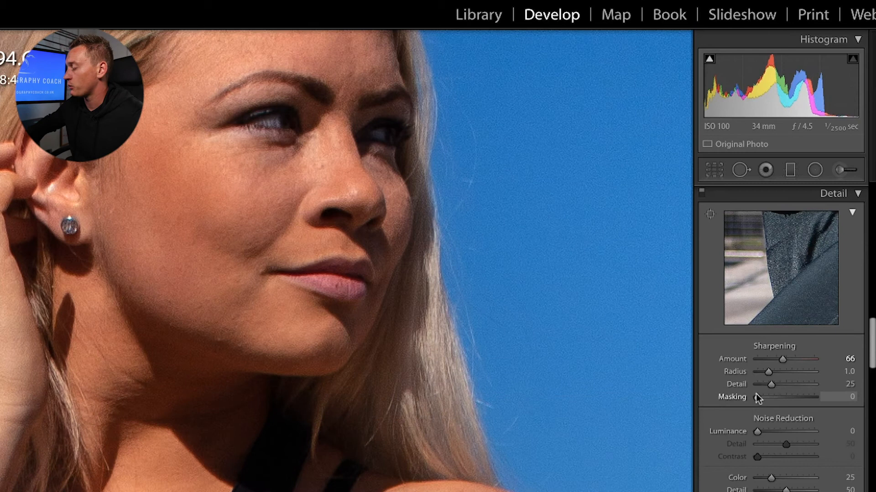
pyautogui.moveTo(757, 397); pyautogui.dragTo(782, 398)
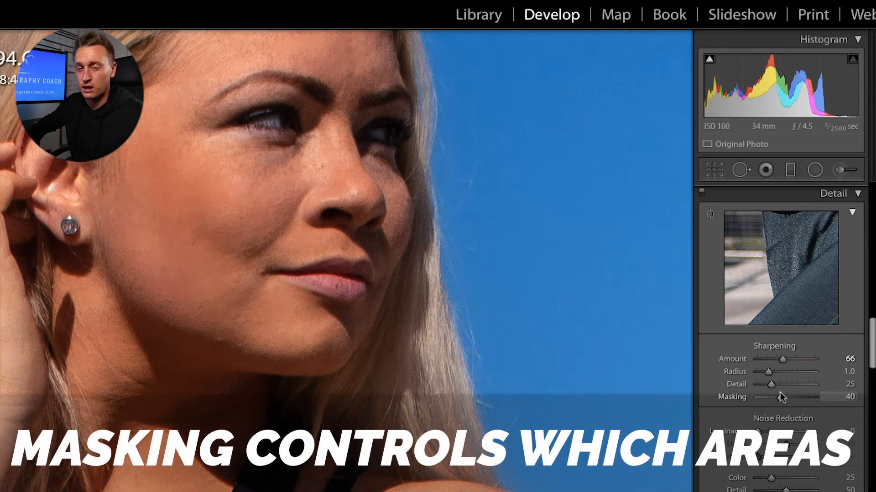
pyautogui.moveTo(782, 398); pyautogui.dragTo(805, 394)
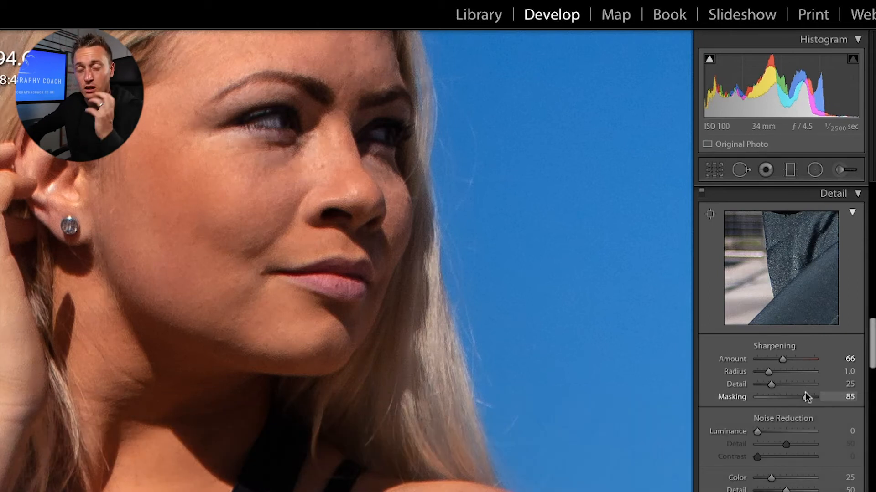
pyautogui.moveTo(805, 394); pyautogui.dragTo(798, 394)
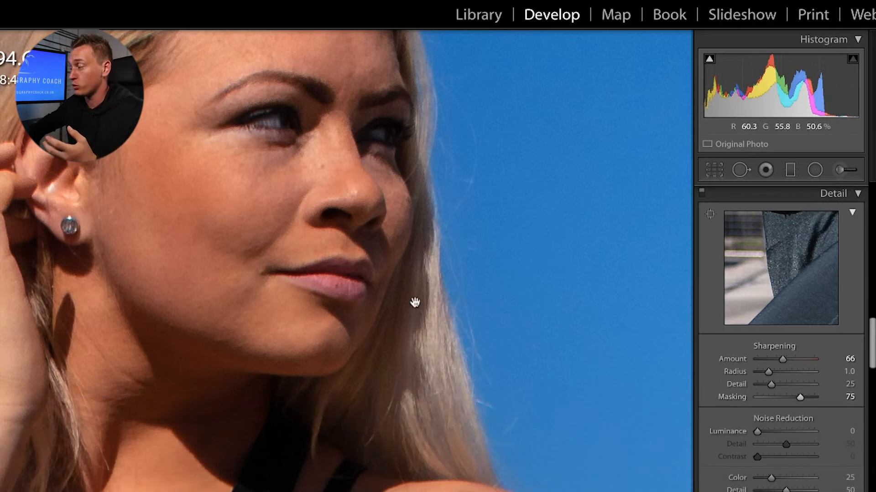
pyautogui.click(342, 284)
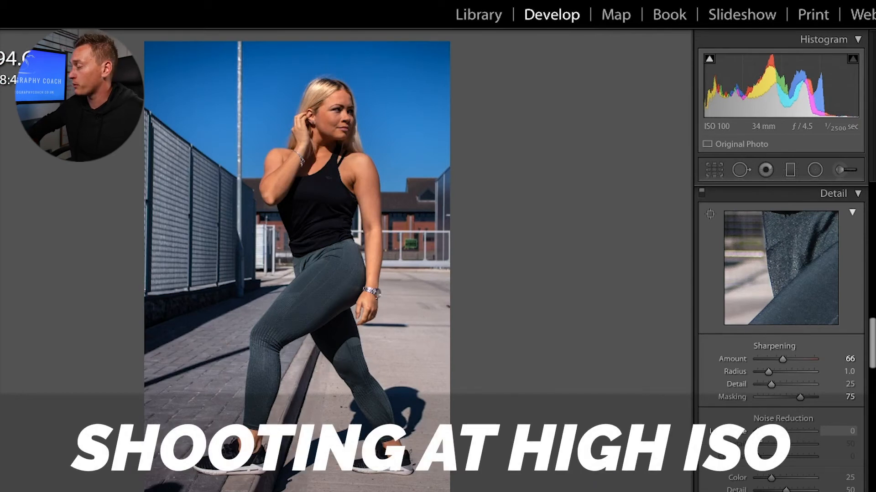
# Step: Try Luminance noise reduction and reset it to 0, then set Color 64, Detail 29, Smoothness 98
pyautogui.moveTo(753, 432); pyautogui.dragTo(793, 431)
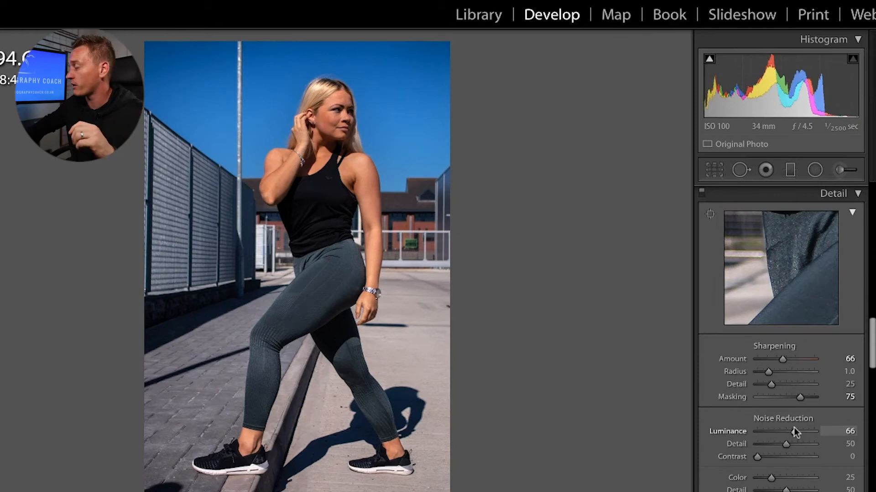
pyautogui.doubleClick(793, 428)
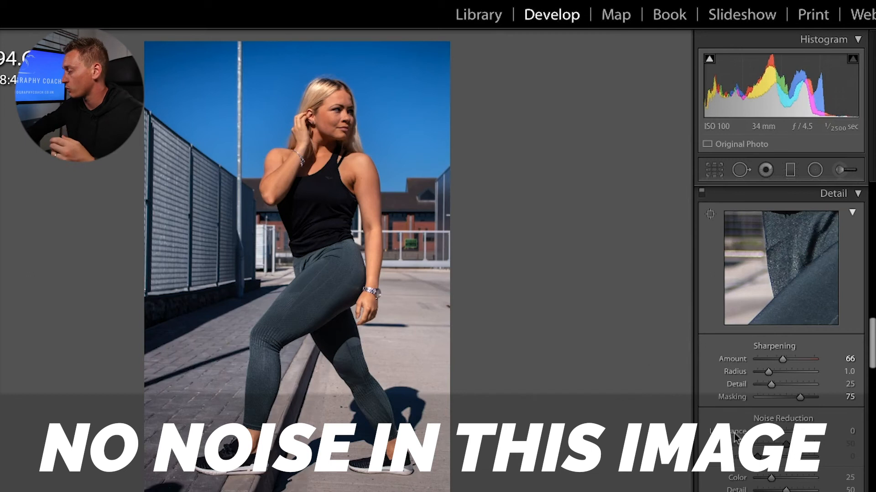
pyautogui.scroll(-3, 737, 438)
pyautogui.moveTo(770, 427); pyautogui.dragTo(812, 453)
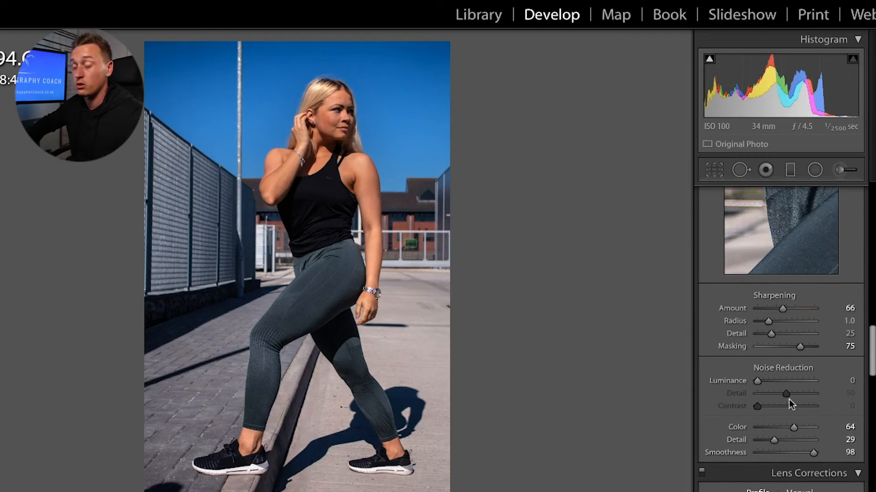
pyautogui.scroll(-5, 785, 404)
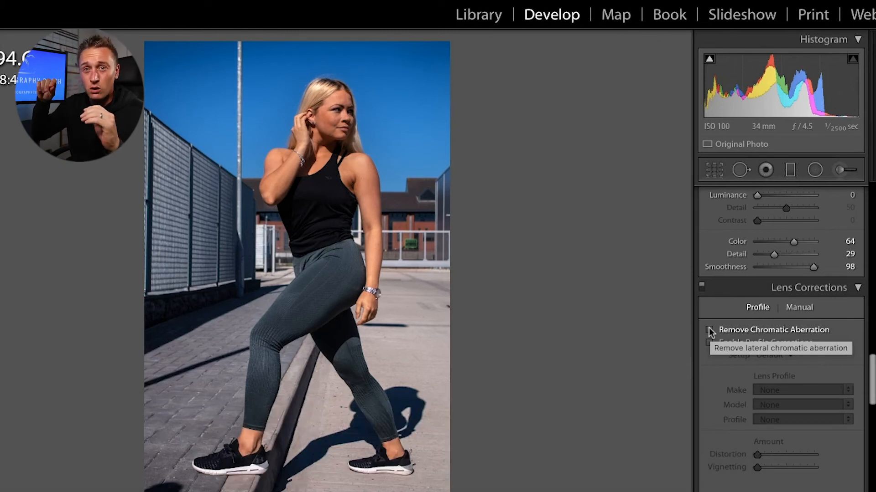
# Step: Remove chromatic aberration and enable profile corrections with the Canon EF-S 18-55mm profile, comparing on/off
pyautogui.click(709, 330)
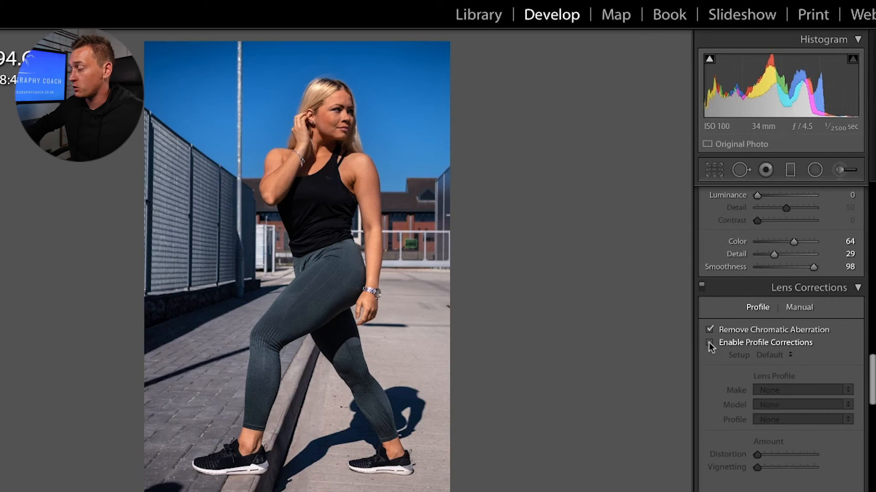
pyautogui.click(708, 343)
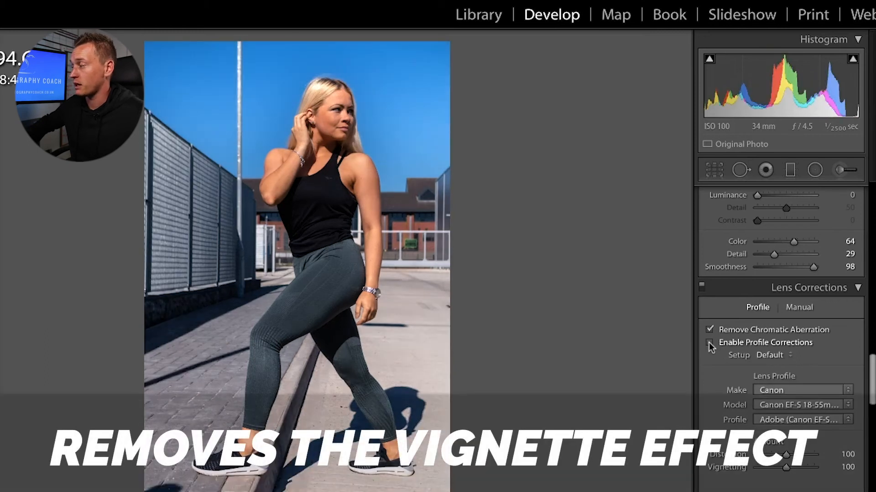
pyautogui.click(709, 343)
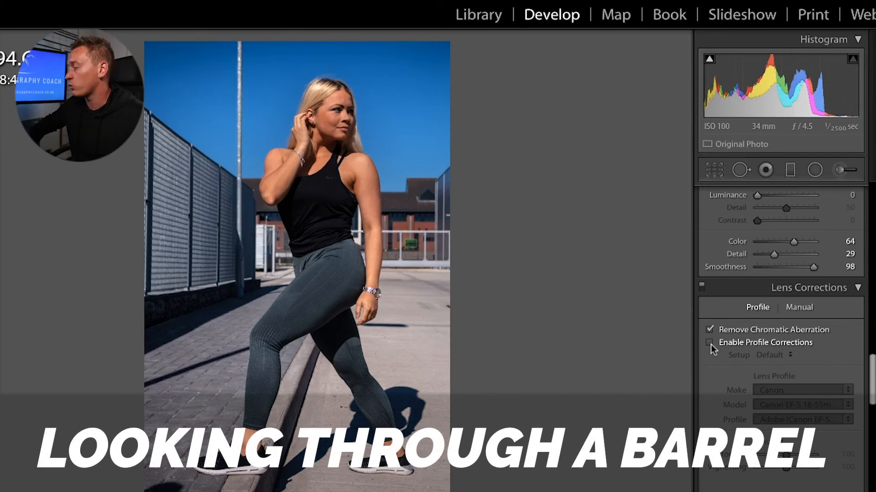
pyautogui.click(710, 342)
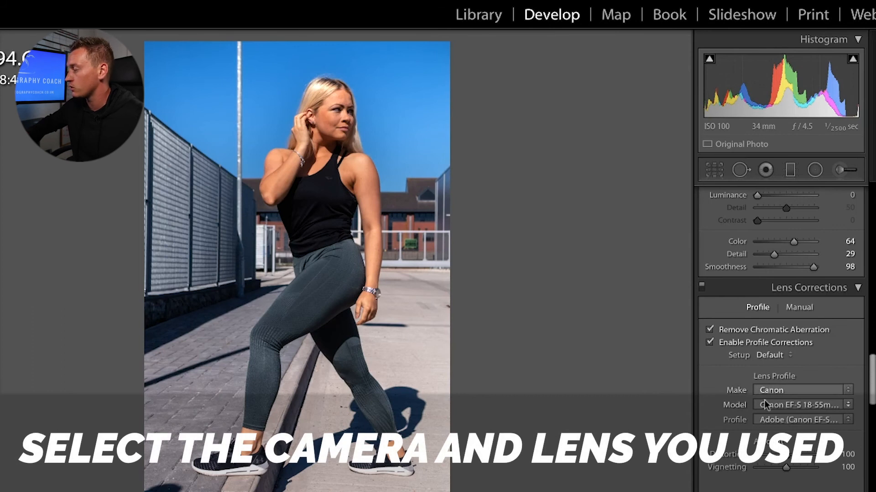
pyautogui.click(770, 422)
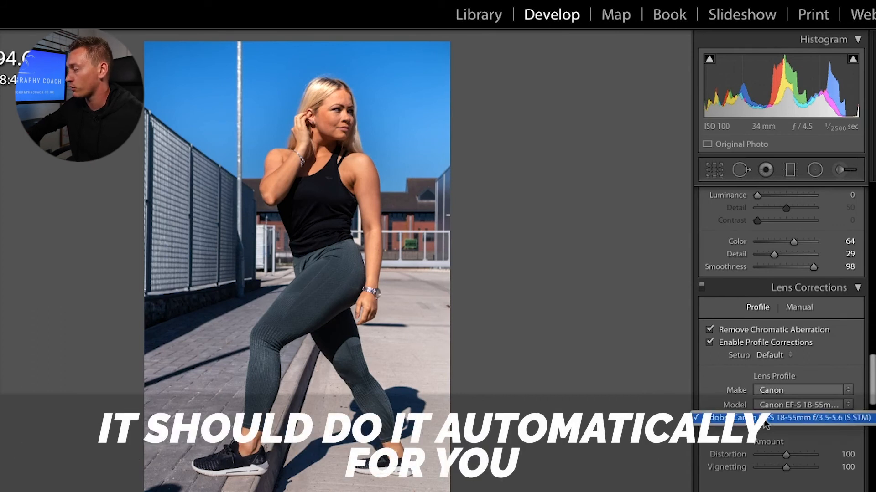
pyautogui.click(766, 423)
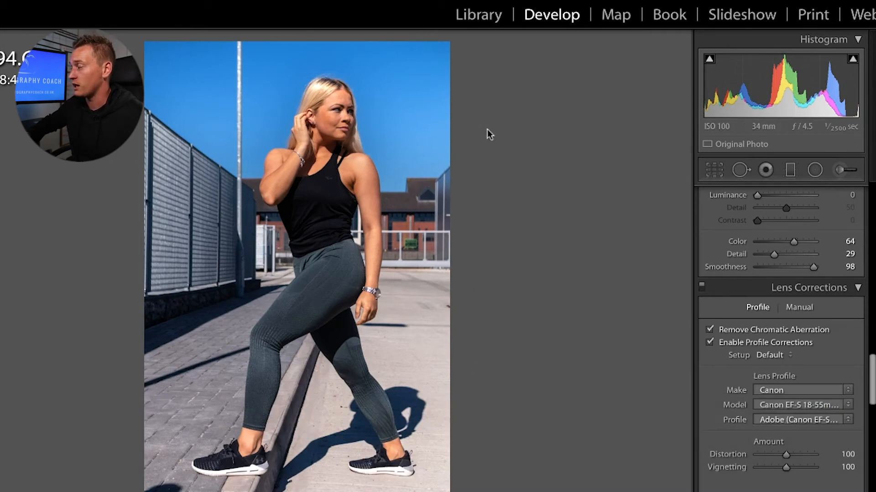
pyautogui.click(711, 342)
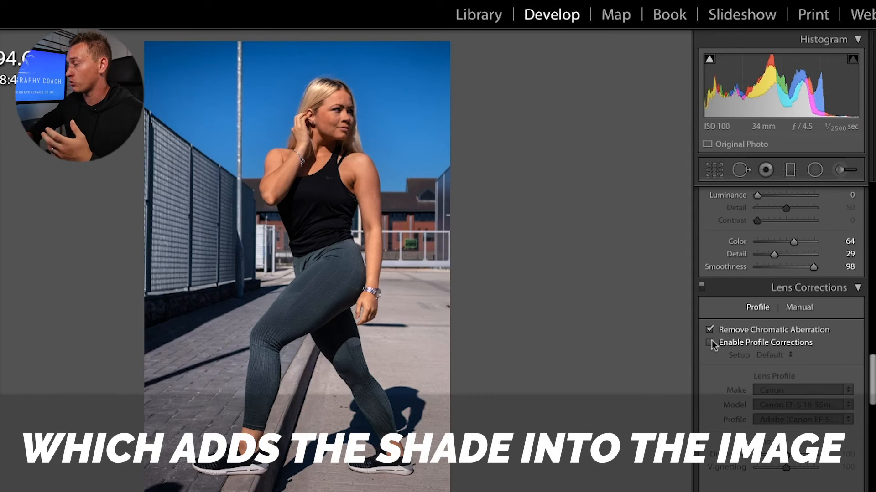
pyautogui.click(710, 343)
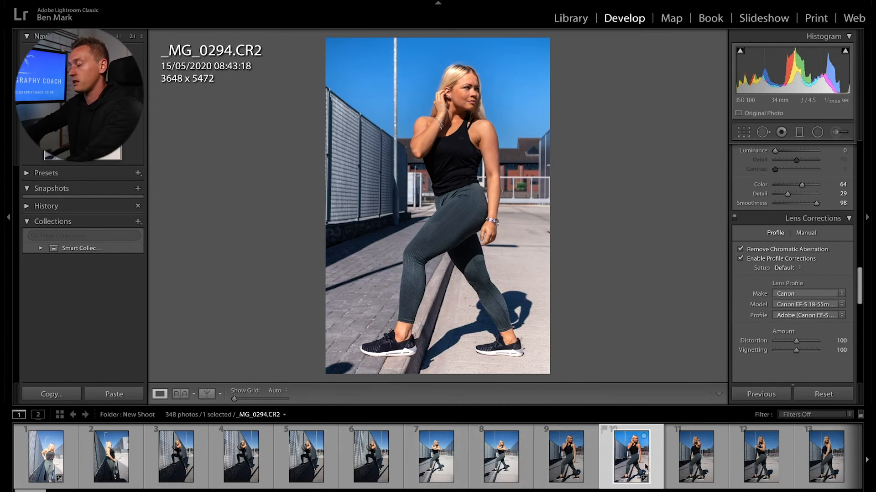
# Step: Sync only the Lens Corrections settings to every photo in the shoot
pyautogui.hotkey('ctrl', 'a')
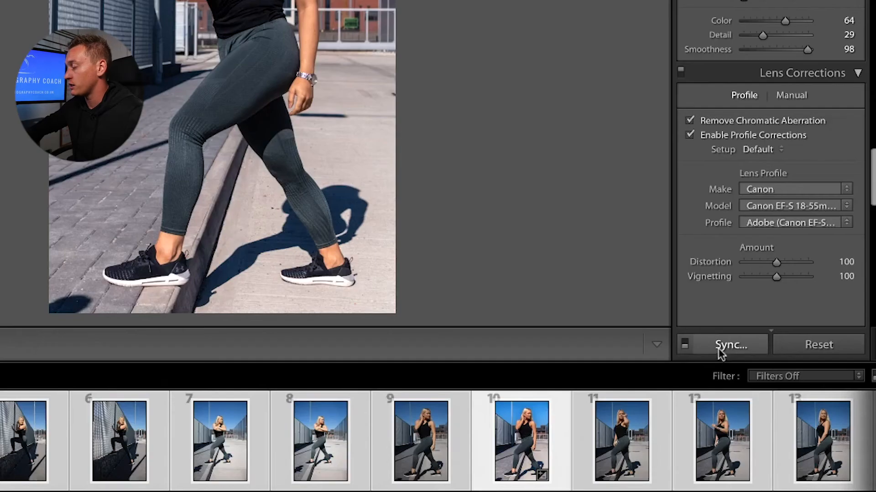
pyautogui.click(718, 349)
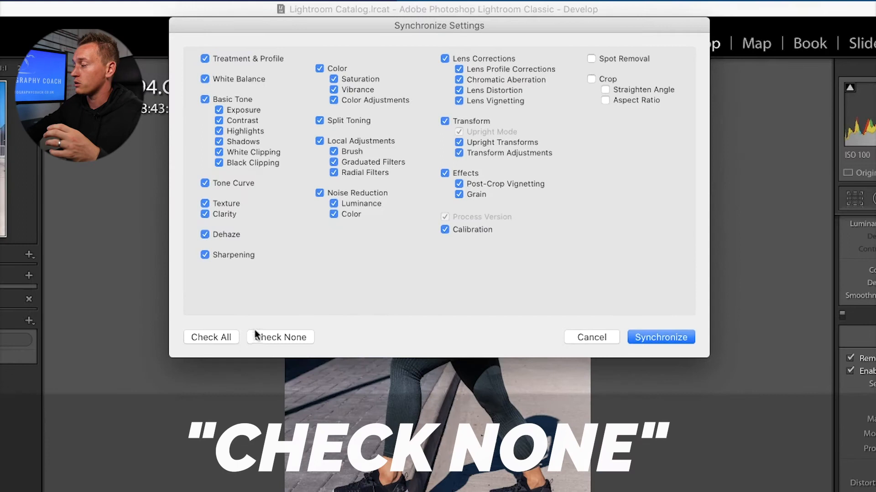
pyautogui.click(308, 235)
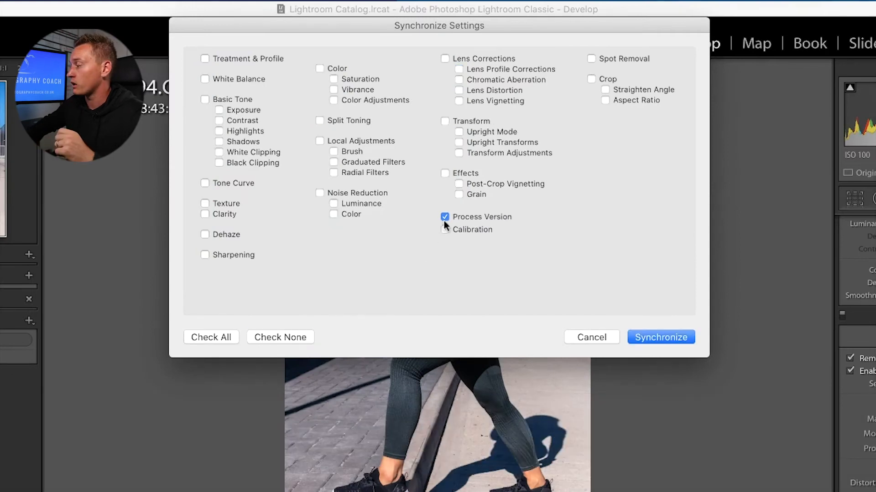
pyautogui.click(445, 58)
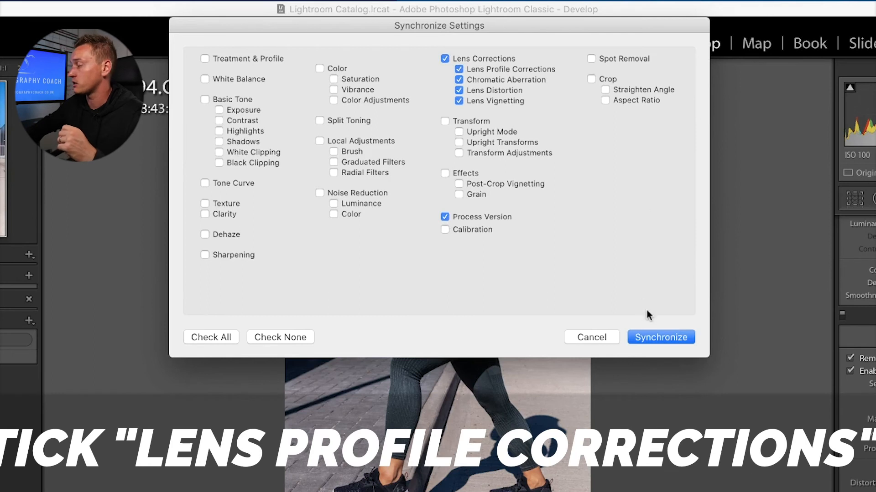
pyautogui.click(649, 335)
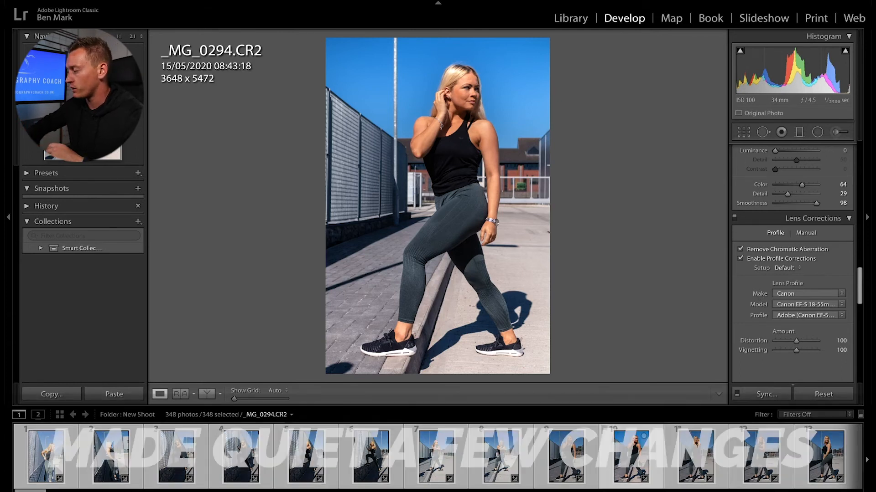
# Step: Compare the edited _MG_0294.CR2 against the untouched _MG_0293.CR2
pyautogui.press('Left')
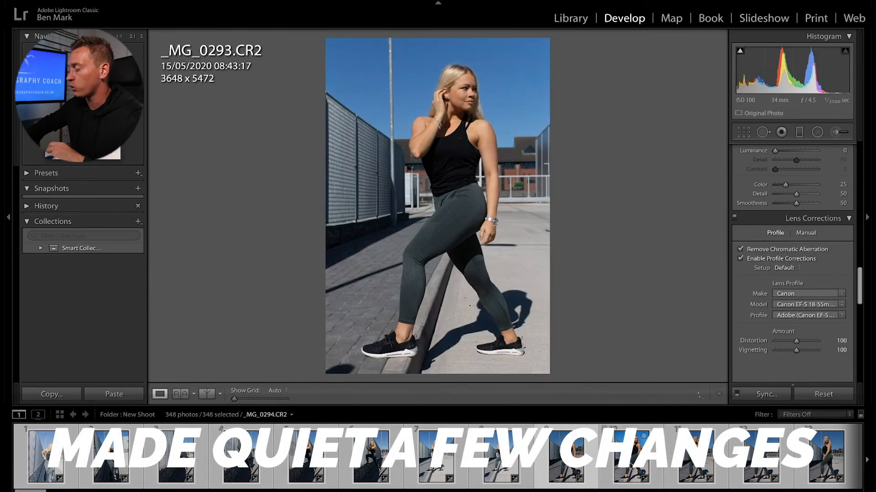
pyautogui.click(632, 466)
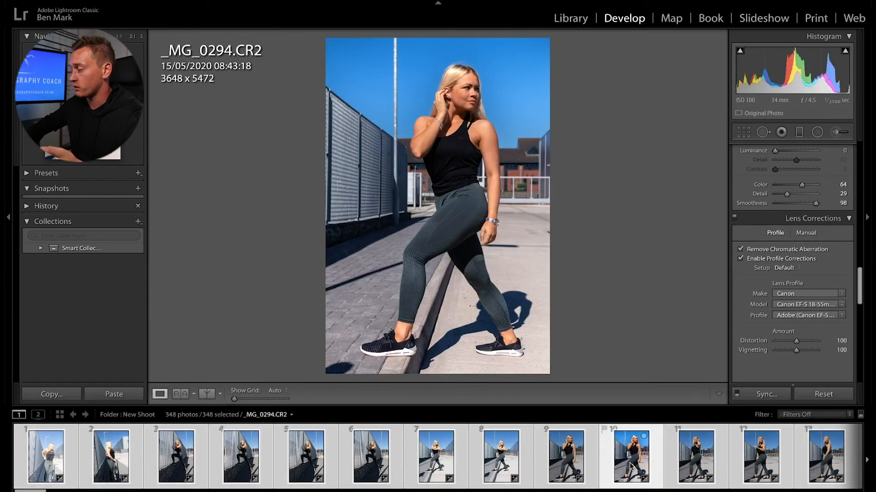
pyautogui.click(568, 450)
pyautogui.click(627, 463)
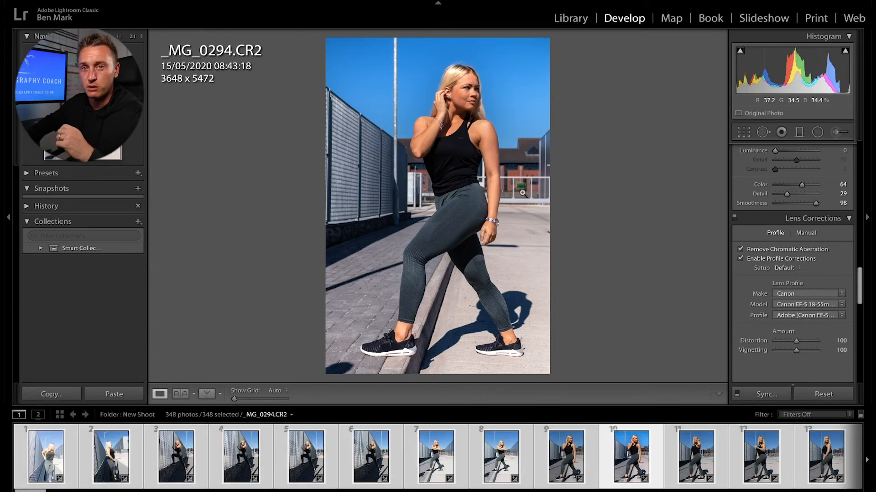
# Step: Raise the Basic Shadows slider to +45
pyautogui.scroll(10, 751, 207)
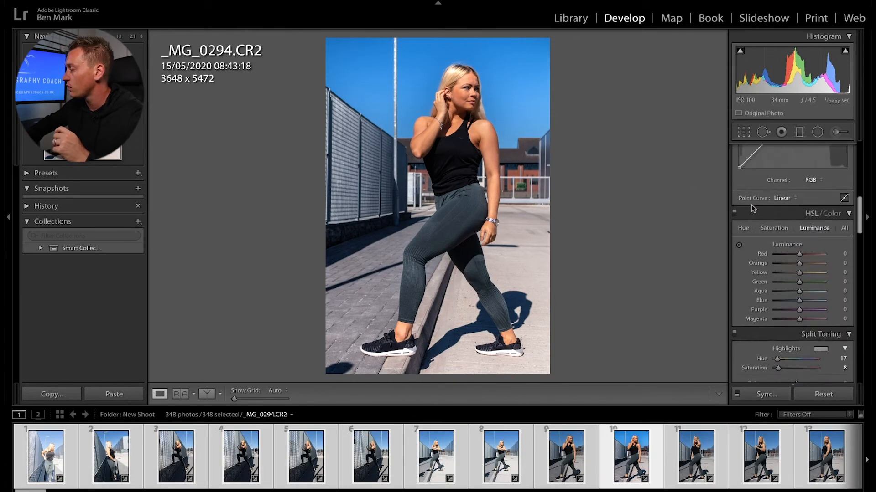
pyautogui.scroll(-1, 753, 208)
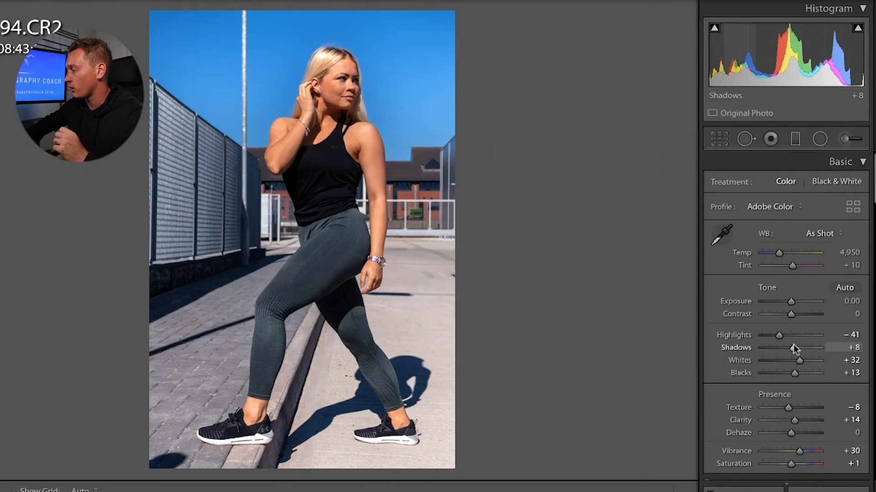
pyautogui.moveTo(797, 286); pyautogui.dragTo(802, 286)
pyautogui.moveTo(798, 345); pyautogui.dragTo(803, 345)
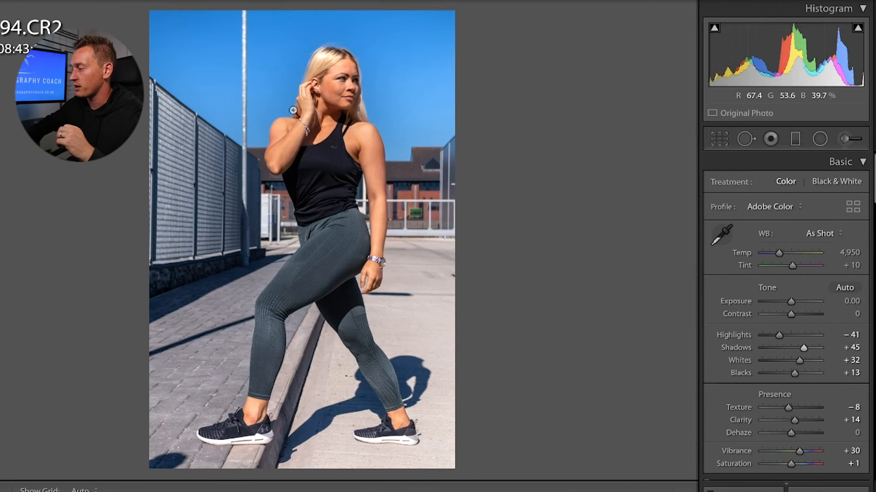
# Step: Reset all four Split Toning hue and saturation sliders to 0
pyautogui.scroll(-1, 813, 412)
pyautogui.scroll(-15, 815, 415)
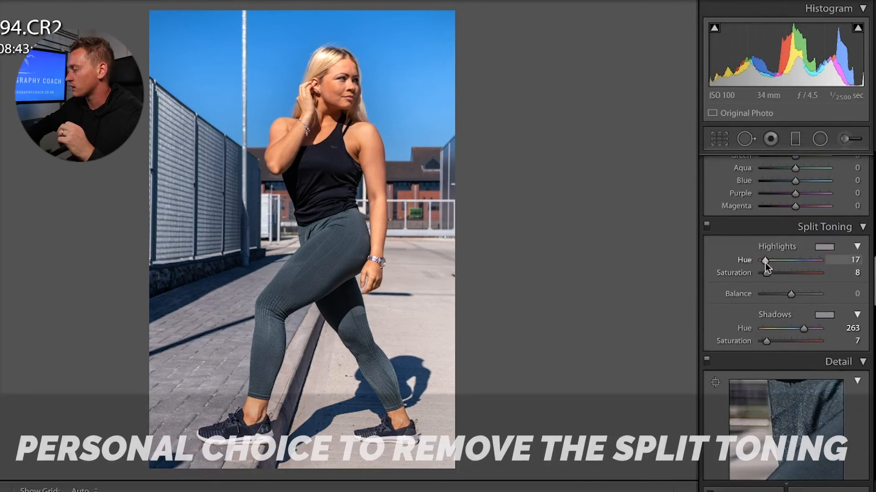
pyautogui.doubleClick(765, 261)
pyautogui.doubleClick(765, 274)
pyautogui.doubleClick(803, 328)
pyautogui.doubleClick(766, 341)
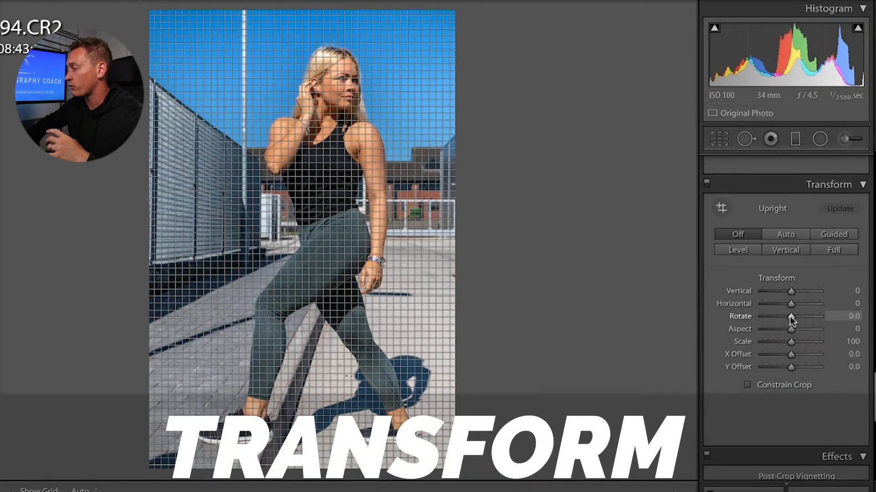
pyautogui.moveTo(791, 317)
pyautogui.mouseDown()
pyautogui.moveTo(770, 317)
pyautogui.moveTo(812, 309)
pyautogui.moveTo(701, 329)
pyautogui.moveTo(789, 315)
pyautogui.mouseUp()
# Step: Nudge the Post-Crop Vignetting Amount to +1
pyautogui.scroll(-3, 774, 417)
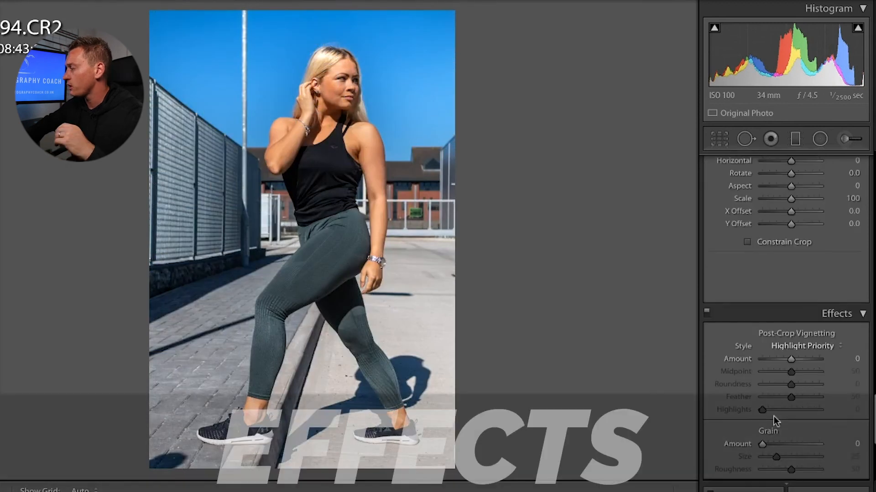
pyautogui.scroll(-2, 773, 416)
pyautogui.moveTo(792, 269)
pyautogui.mouseDown()
pyautogui.moveTo(776, 270)
pyautogui.moveTo(790, 270)
pyautogui.mouseUp()
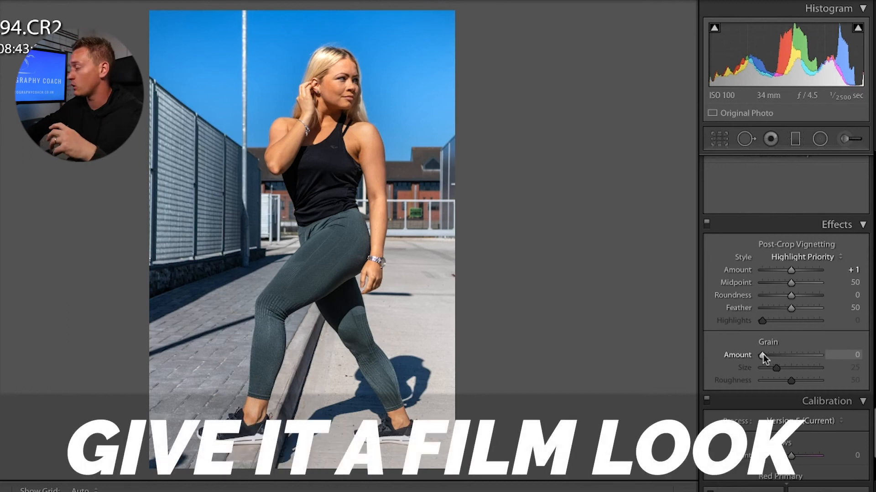
# Step: Try heavy film grain inspected at 1:1, then set Grain Amount back to 0
pyautogui.moveTo(762, 354); pyautogui.dragTo(816, 348)
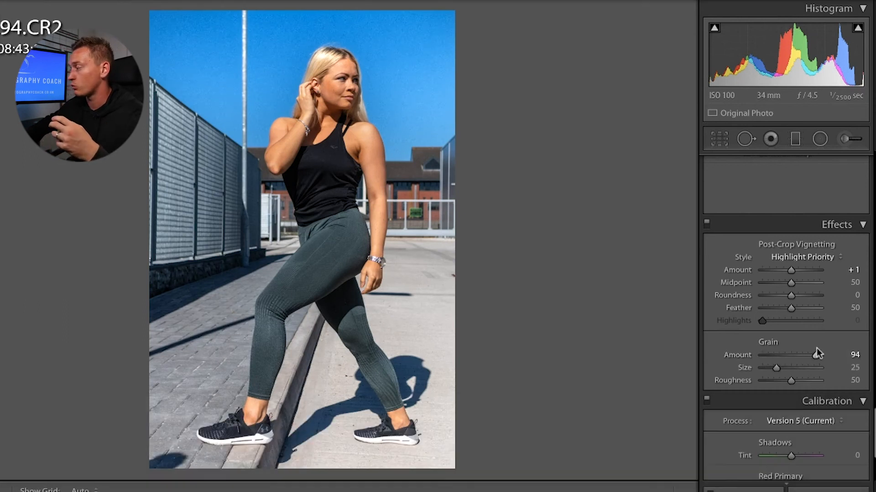
pyautogui.click(337, 127)
pyautogui.moveTo(308, 104); pyautogui.dragTo(173, 169)
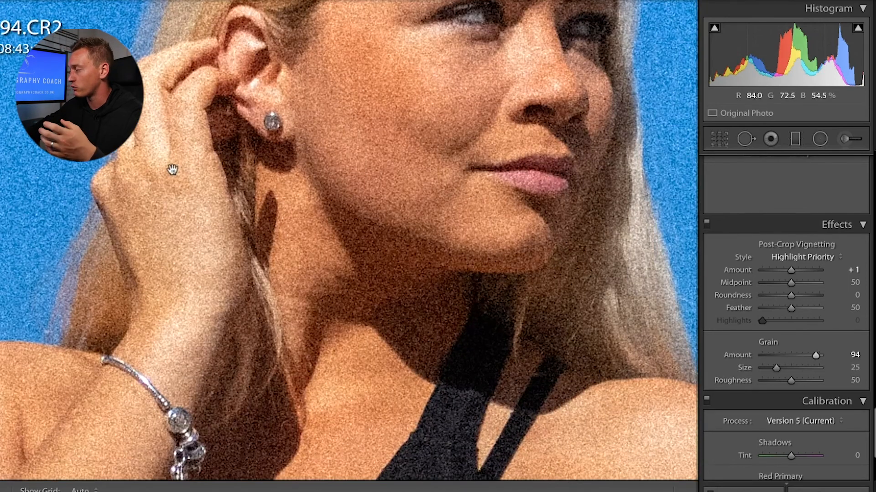
pyautogui.moveTo(813, 354); pyautogui.dragTo(795, 354)
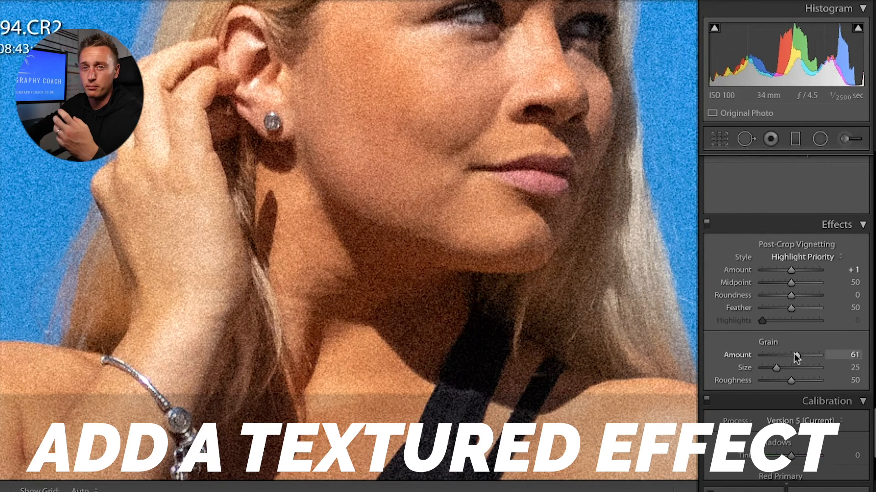
pyautogui.click(504, 351)
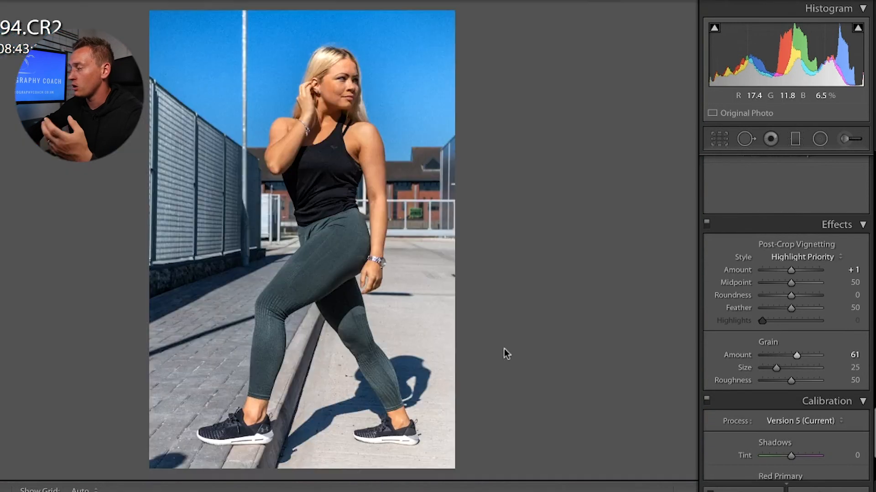
pyautogui.moveTo(794, 351); pyautogui.dragTo(696, 351)
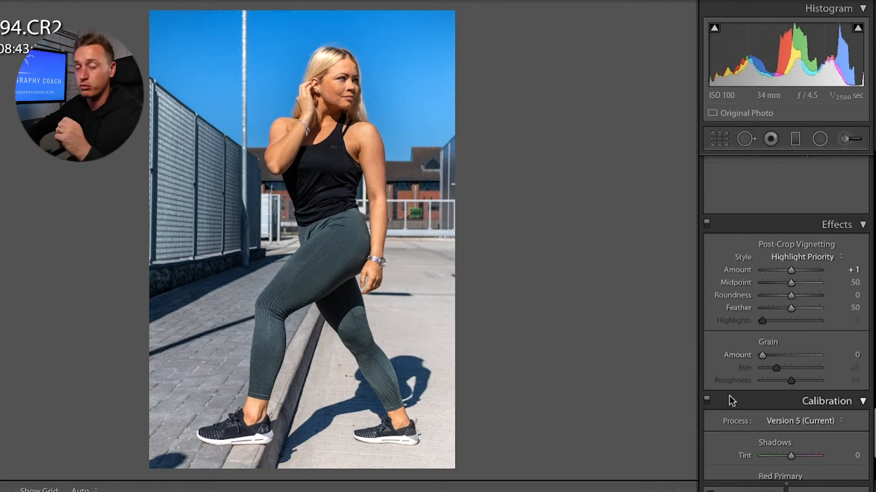
pyautogui.scroll(-4, 729, 396)
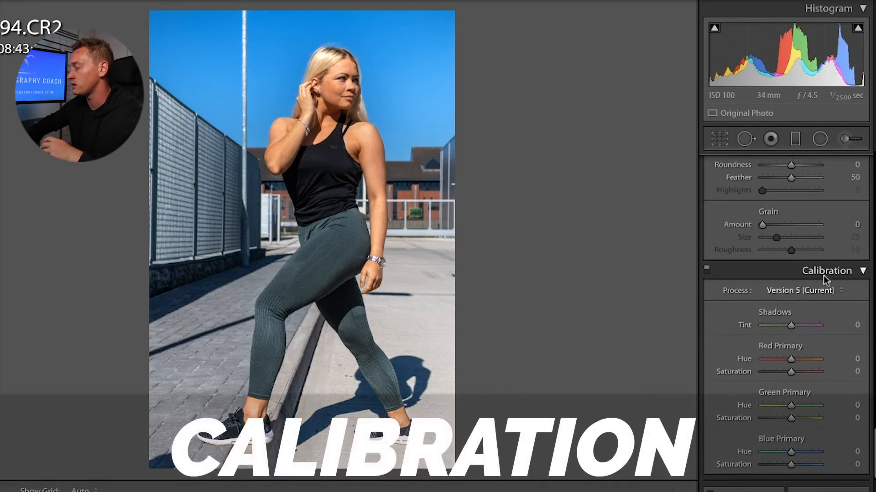
pyautogui.moveTo(792, 360)
pyautogui.mouseDown()
pyautogui.moveTo(770, 359)
pyautogui.moveTo(808, 359)
pyautogui.moveTo(762, 359)
pyautogui.moveTo(801, 366)
pyautogui.mouseUp()
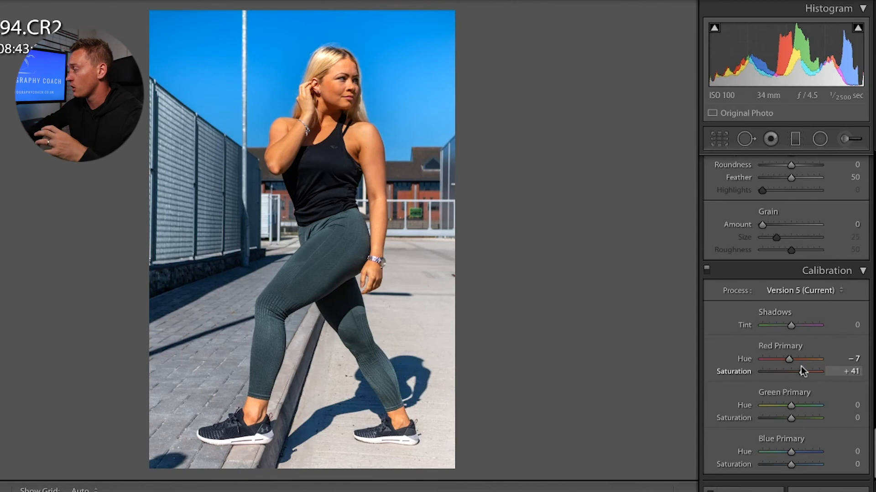
pyautogui.moveTo(789, 359)
pyautogui.mouseDown()
pyautogui.moveTo(799, 359)
pyautogui.moveTo(789, 359)
pyautogui.mouseUp()
pyautogui.hotkey('ctrl', 'z')
pyautogui.click(846, 372)
pyautogui.write('0')
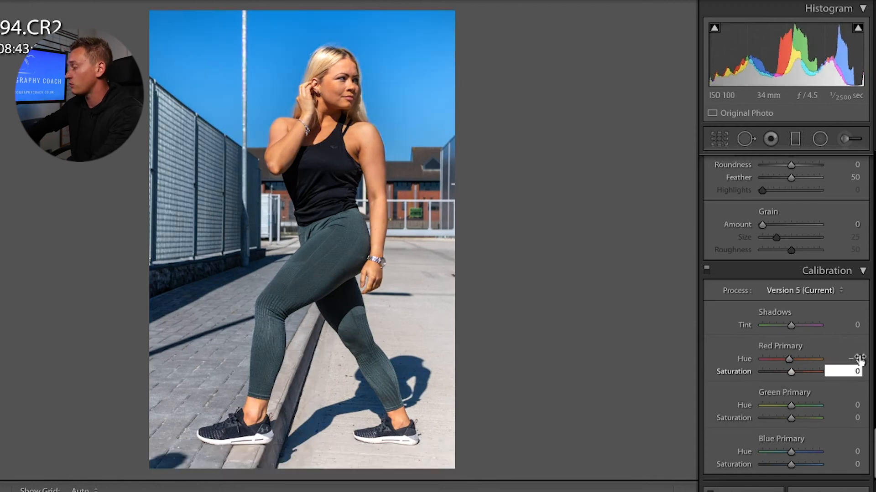
pyautogui.click(855, 359)
pyautogui.write('0')
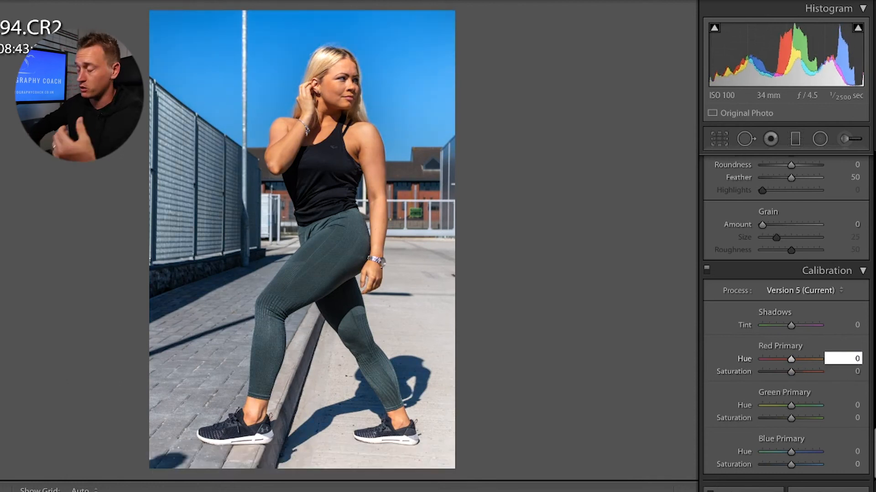
pyautogui.click(830, 406)
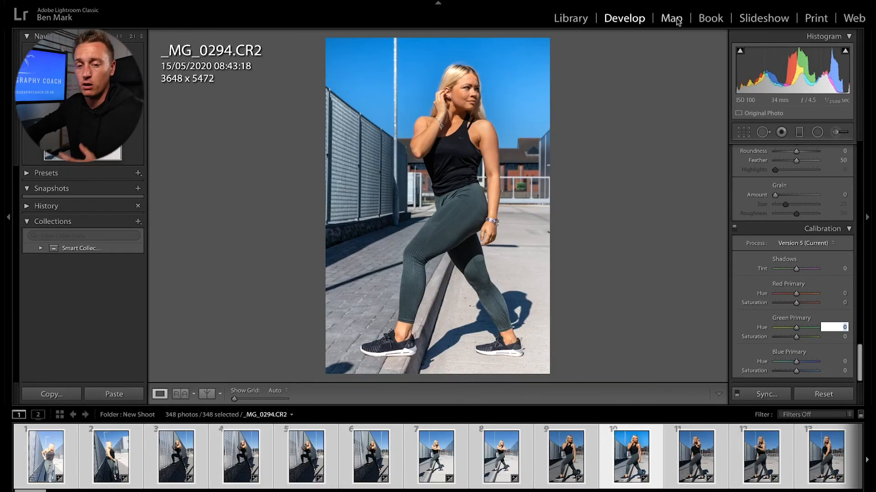
# Step: Commit the green hue value, then select only _MG_0294.CR2 in the filmstrip
pyautogui.press('Return')
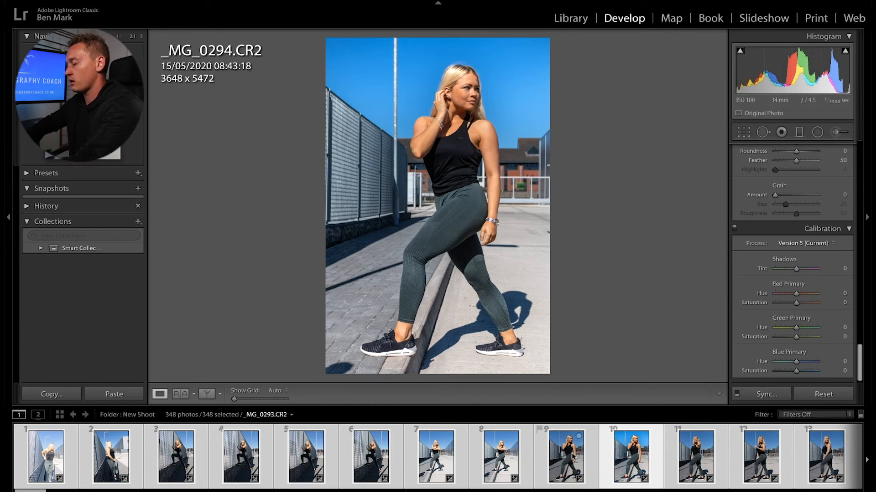
pyautogui.hotkey('ctrl', 'd')
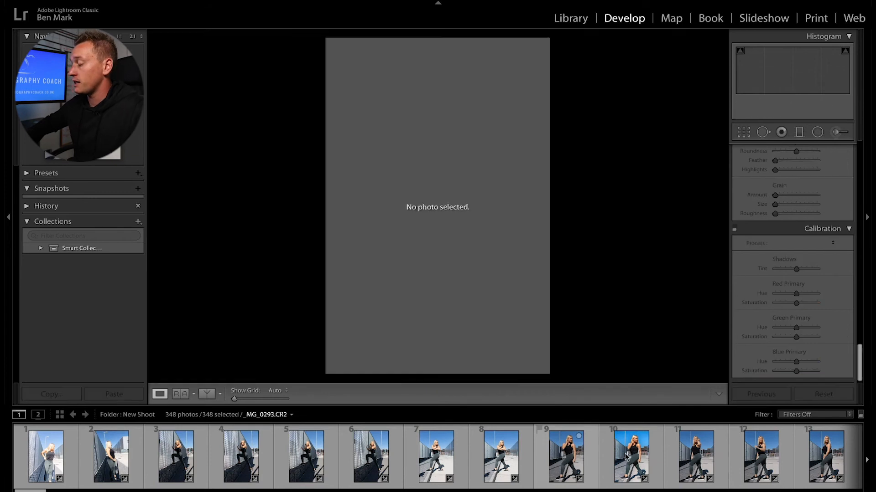
pyautogui.click(628, 456)
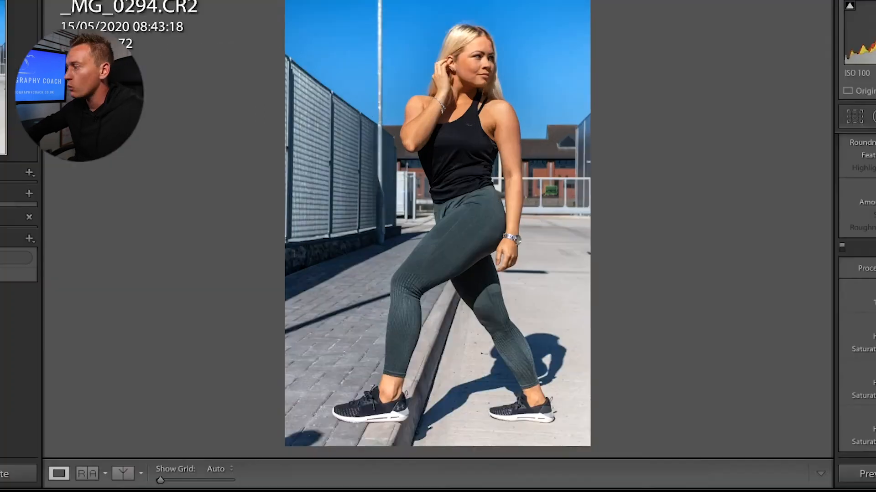
pyautogui.click(112, 5)
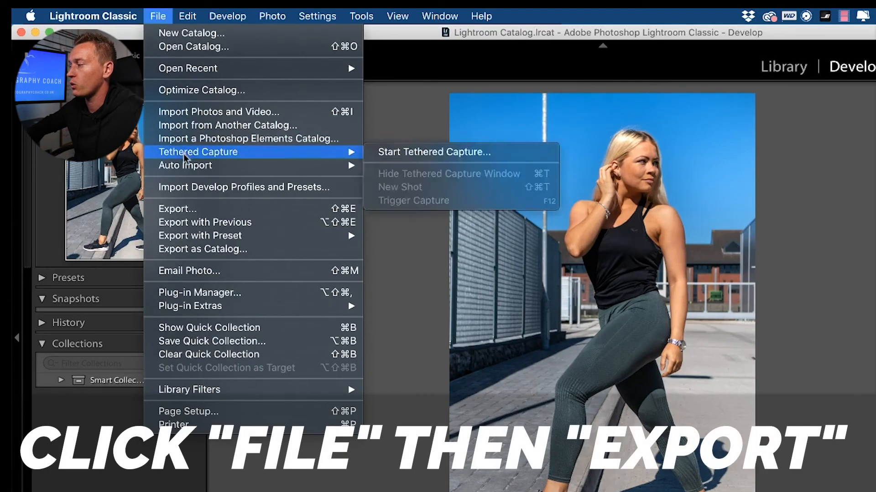
# Step: Start exporting the photo with Desktop as the export folder
pyautogui.click(184, 209)
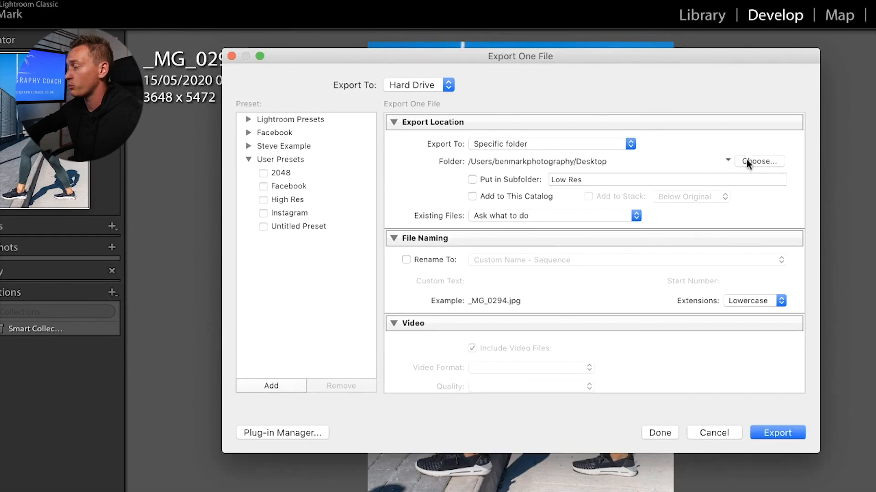
pyautogui.click(747, 161)
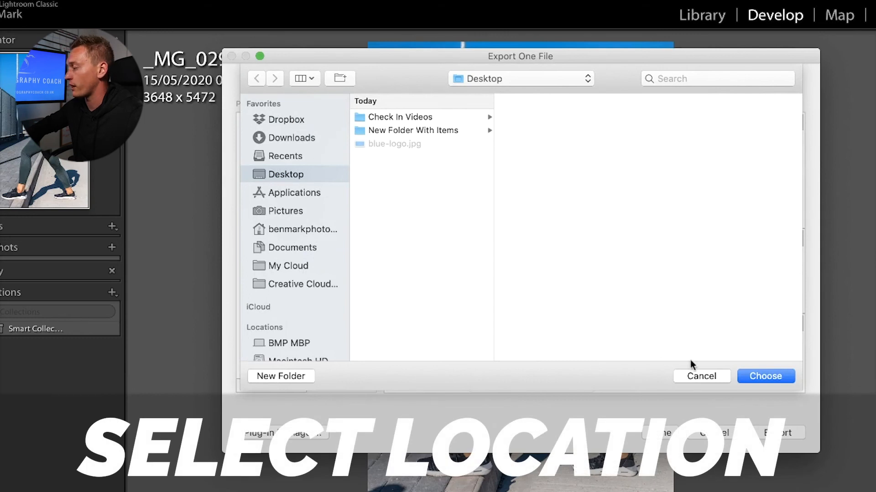
pyautogui.click(692, 371)
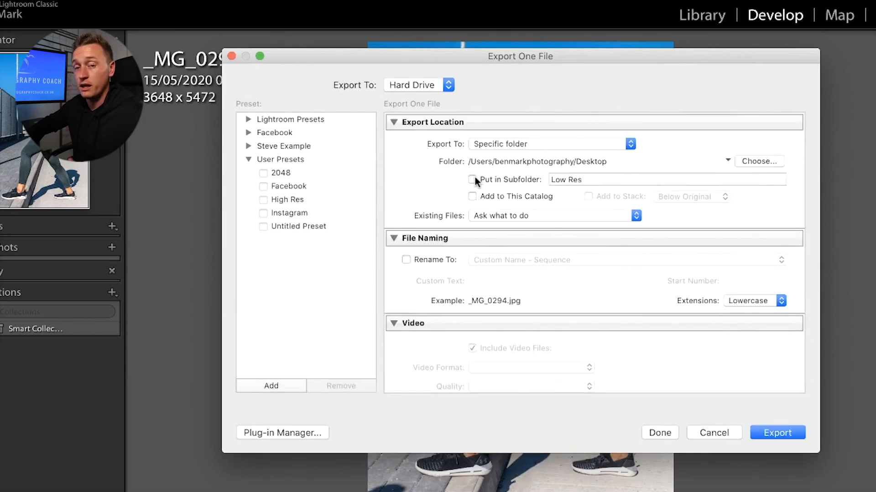
# Step: Export into a client-named 'Edited Images' subfolder, leaving Rename To unchecked
pyautogui.click(472, 179)
pyautogui.click(593, 178)
pyautogui.write('Sad')
pyautogui.write('dy Edited Images')
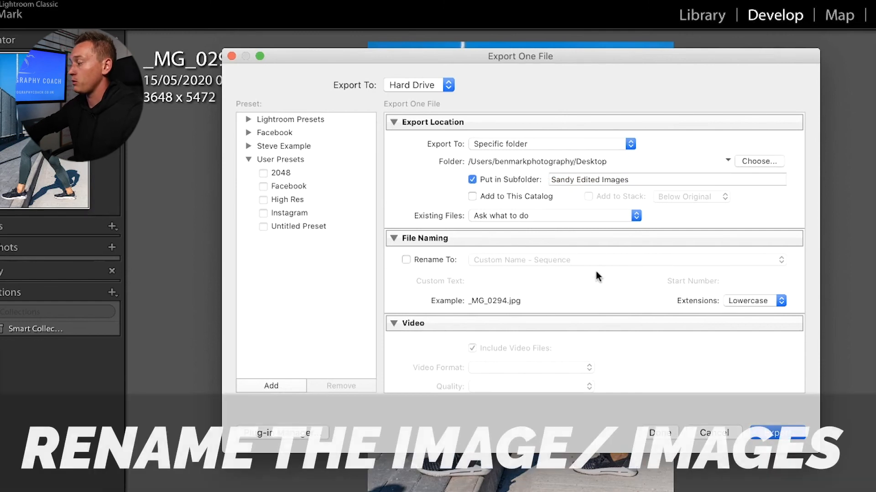
pyautogui.click(406, 260)
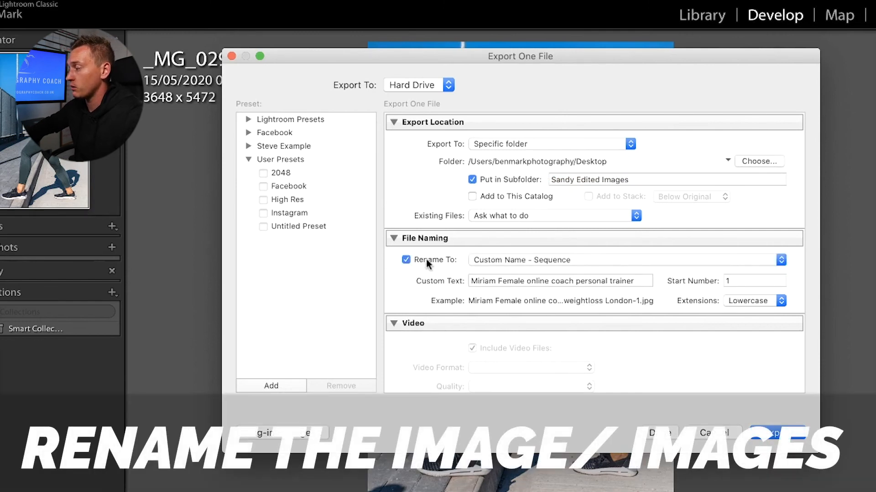
pyautogui.click(406, 260)
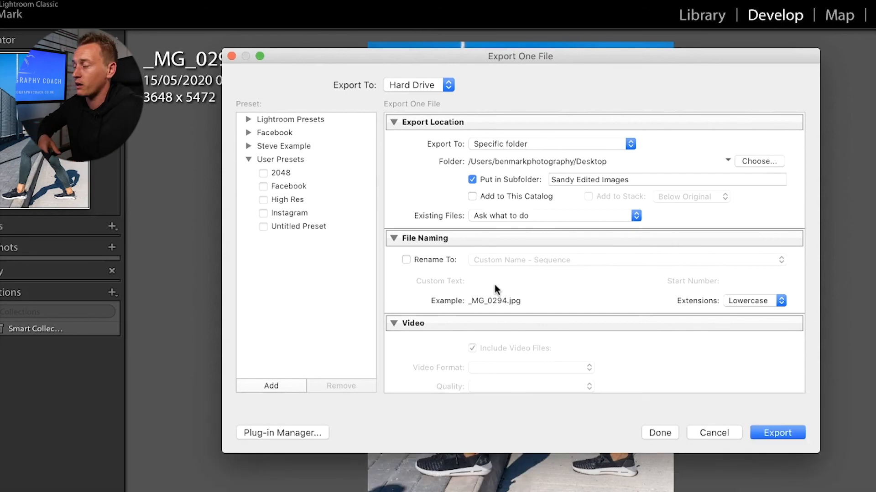
# Step: Leave Rename To unchecked so the original file name is kept
pyautogui.click(445, 259)
pyautogui.click(496, 259)
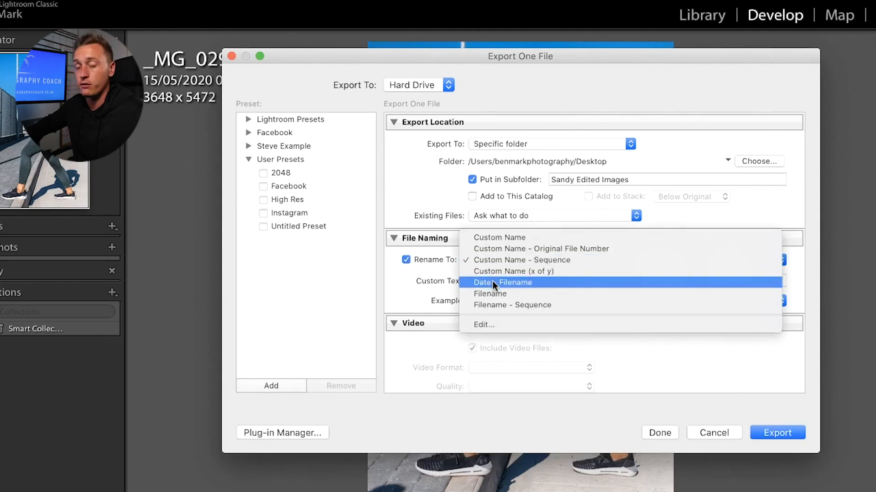
pyautogui.click(405, 261)
pyautogui.click(406, 261)
# Step: Keep the export Image Format set to JPEG
pyautogui.scroll(-1, 419, 292)
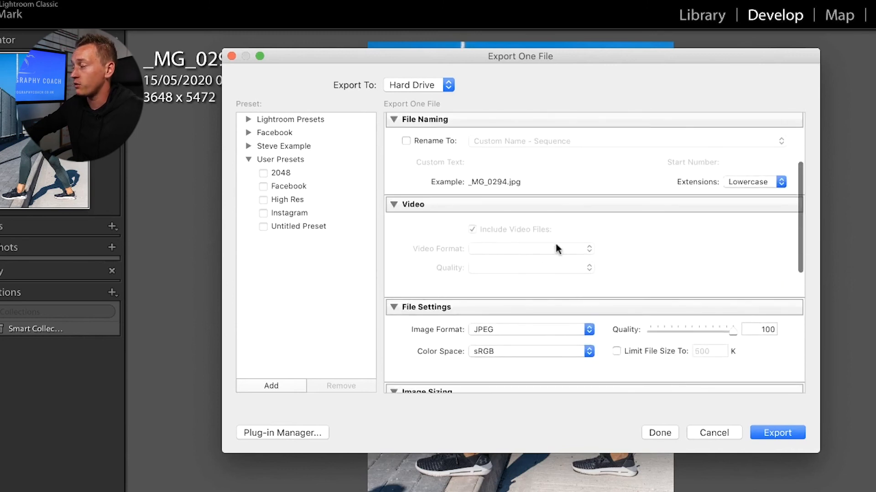
pyautogui.scroll(-5, 463, 231)
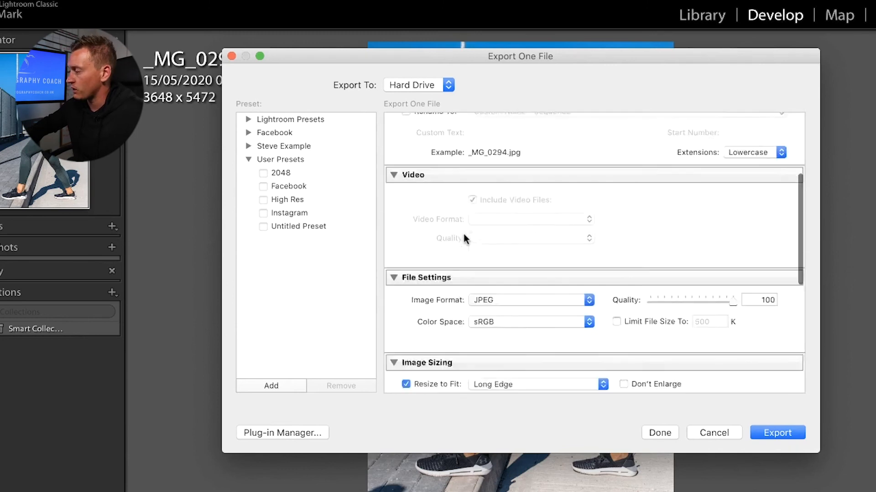
pyautogui.click(483, 226)
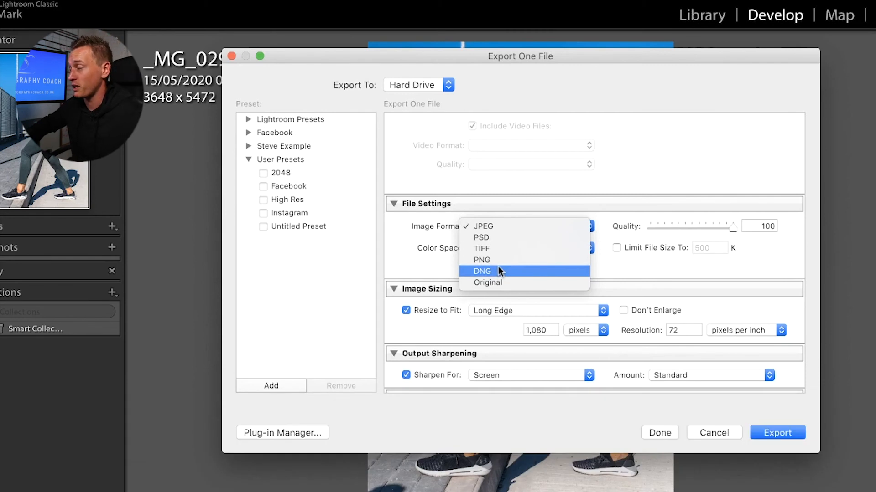
pyautogui.click(419, 268)
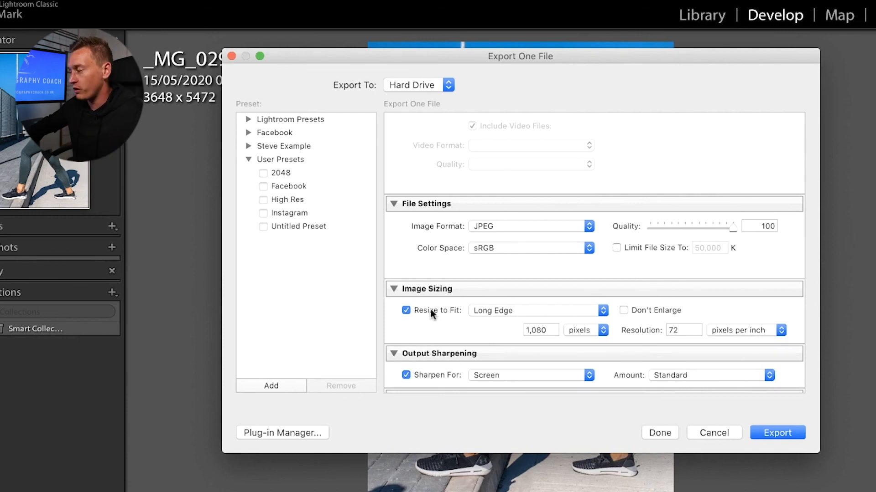
# Step: Keep Resize to Fit on Long Edge and Sharpen For Screen, then run the export
pyautogui.click(503, 309)
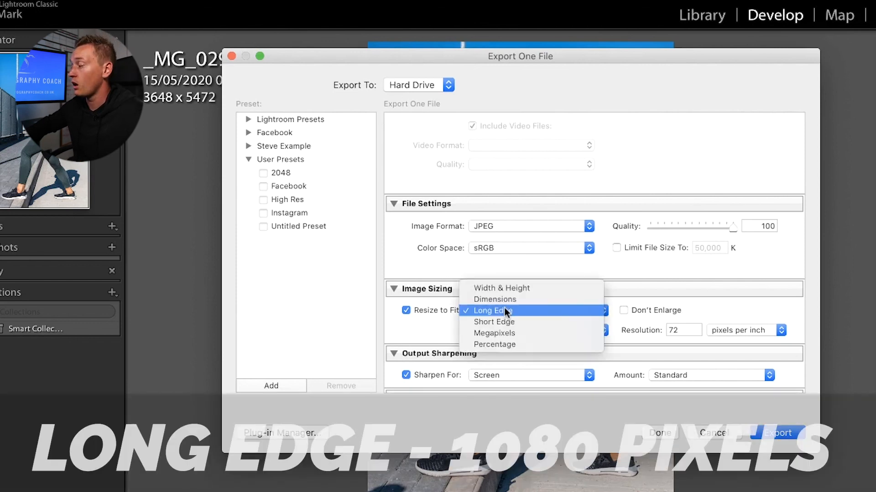
pyautogui.click(511, 310)
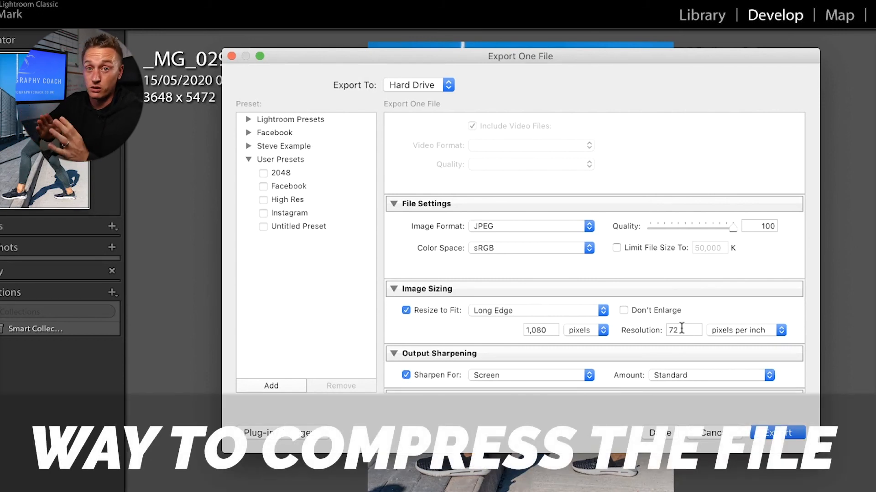
pyautogui.scroll(-3, 681, 329)
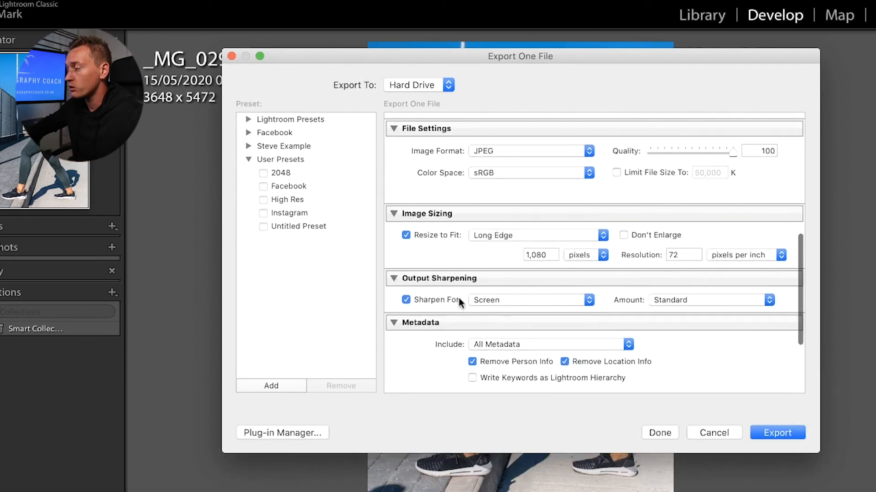
pyautogui.click(487, 300)
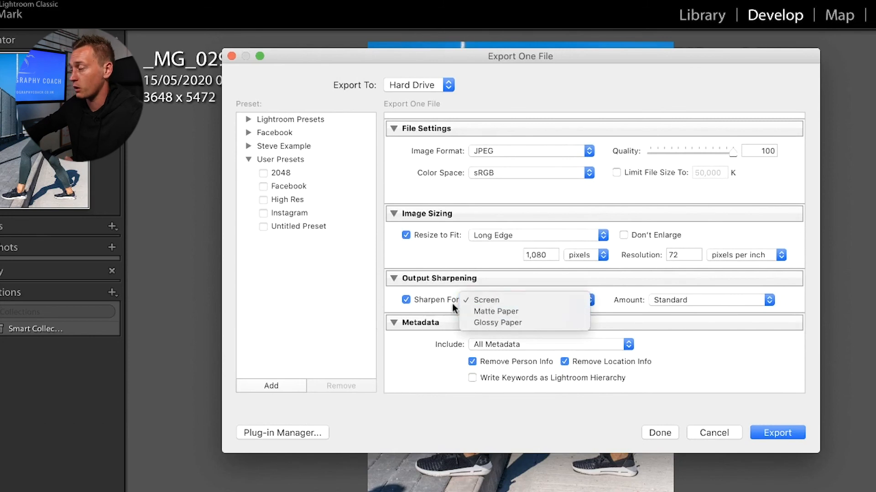
pyautogui.click(719, 344)
pyautogui.click(782, 433)
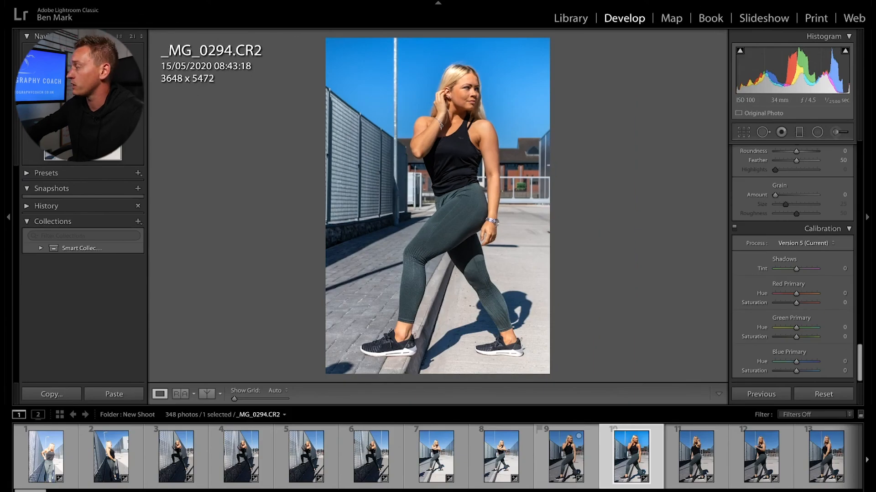
# Step: Switch desktops and find _MG_0294.jpg in the client-named Edited Images folder
pyautogui.hotkey('ctrl', 'Up')
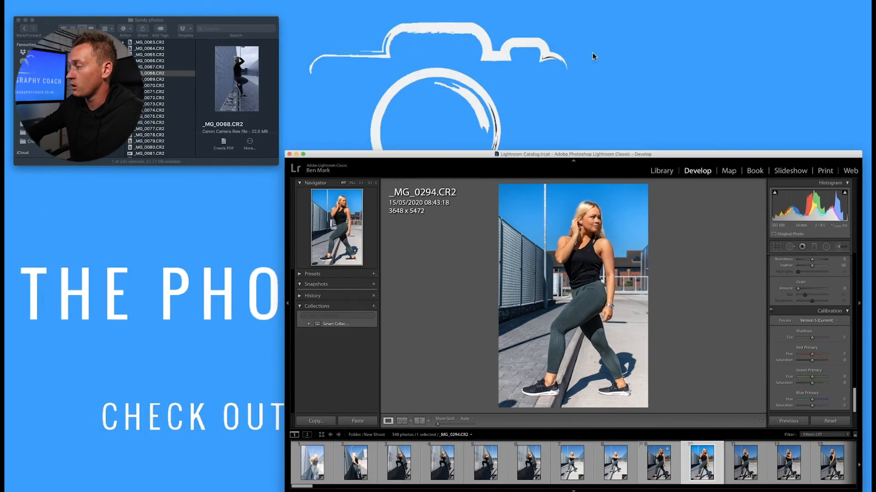
pyautogui.click(430, 6)
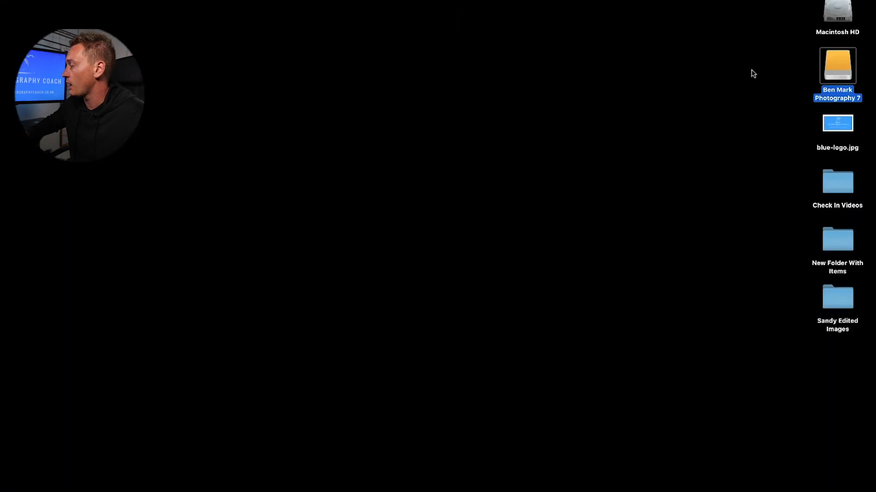
pyautogui.doubleClick(830, 290)
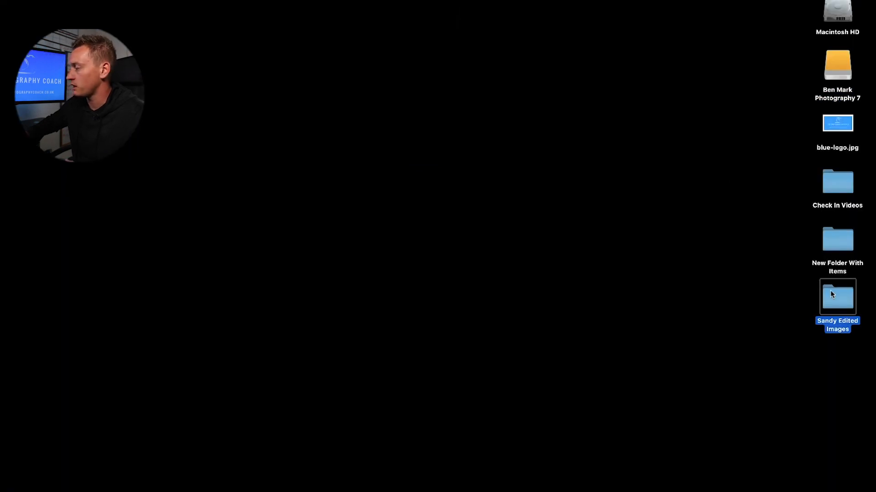
pyautogui.click(309, 39)
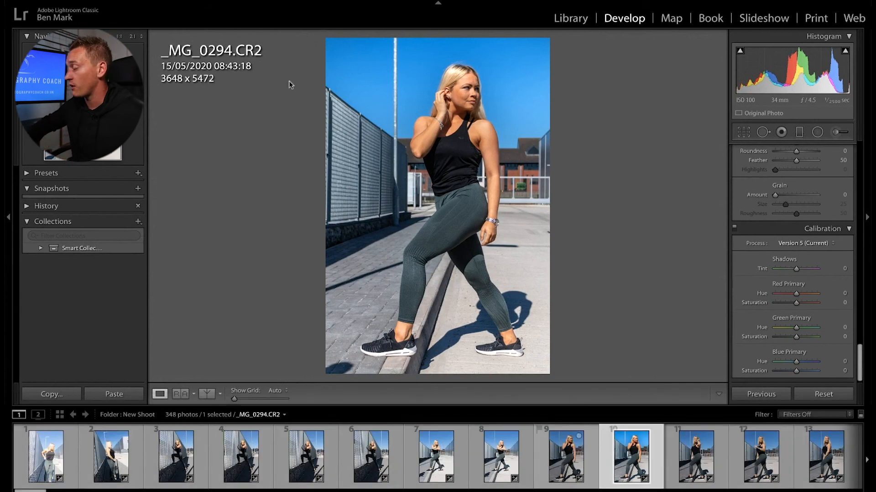
# Step: Select eleven photos from the shoot and open Synchronize Settings with every setting ticked
pyautogui.hscroll(10, 573, 446)
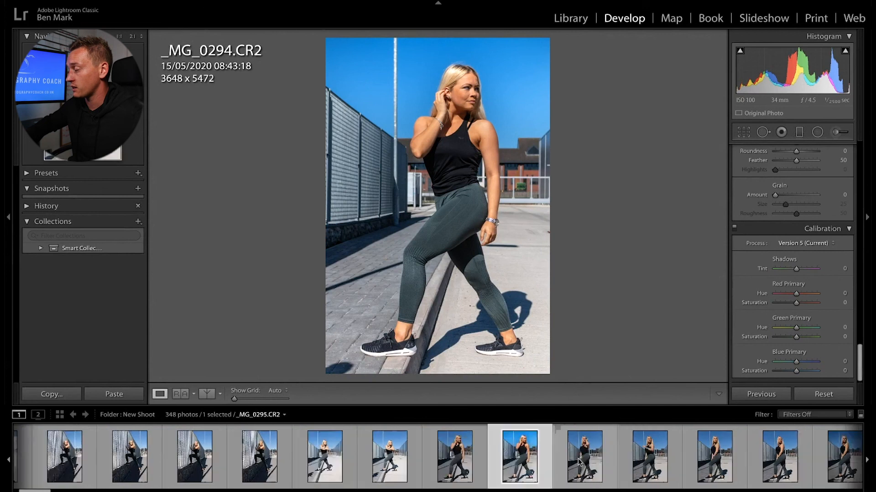
pyautogui.click(193, 453)
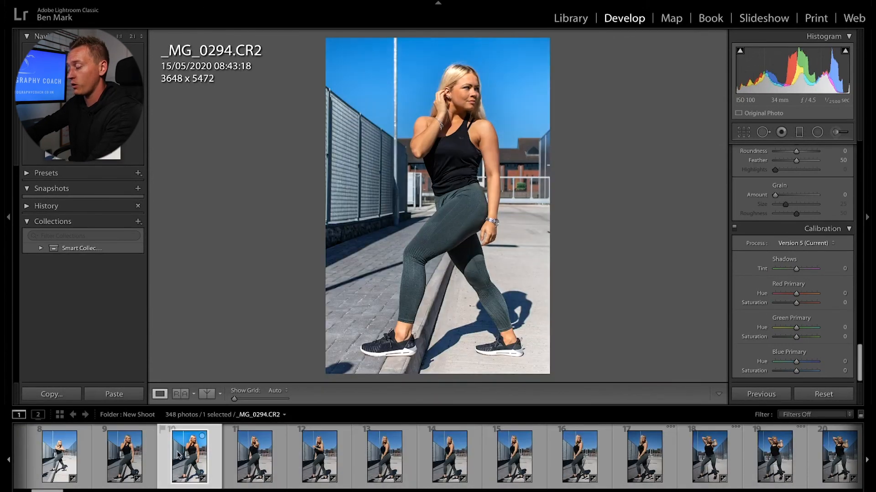
pyautogui.keyDown('ctrl'); pyautogui.click(129, 458); pyautogui.keyUp('ctrl')
pyautogui.keyDown('ctrl'); pyautogui.click(254, 456); pyautogui.keyUp('ctrl')
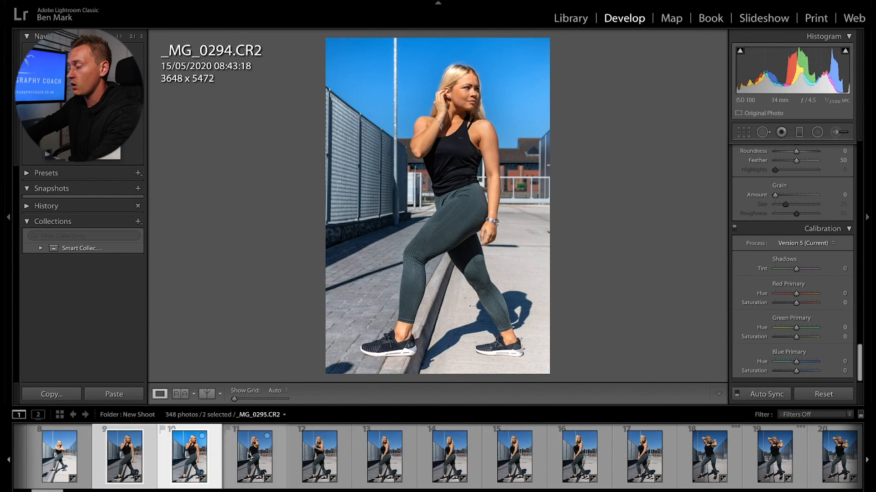
pyautogui.keyDown('ctrl'); pyautogui.click(308, 453); pyautogui.keyUp('ctrl')
pyautogui.keyDown('ctrl'); pyautogui.click(383, 456); pyautogui.keyUp('ctrl')
pyautogui.keyDown('ctrl'); pyautogui.click(449, 458); pyautogui.keyUp('ctrl')
pyautogui.keyDown('ctrl'); pyautogui.click(509, 466); pyautogui.keyUp('ctrl')
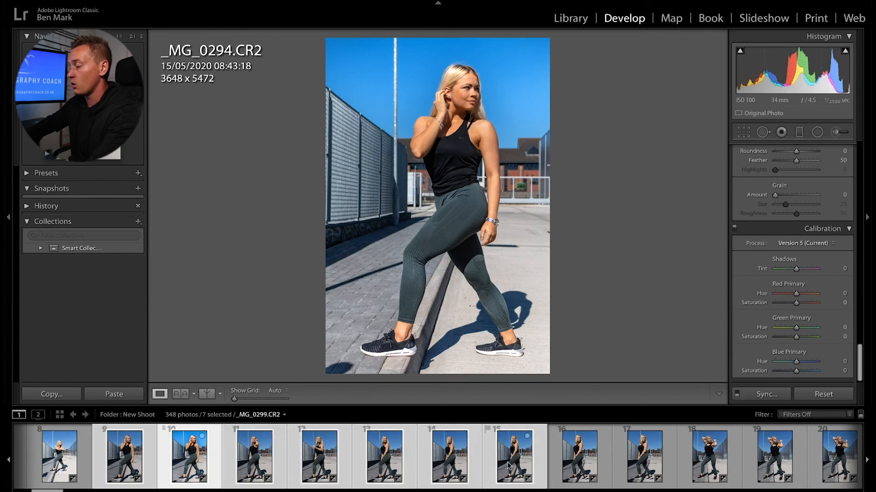
pyautogui.keyDown('shift'); pyautogui.click(712, 461); pyautogui.keyUp('shift')
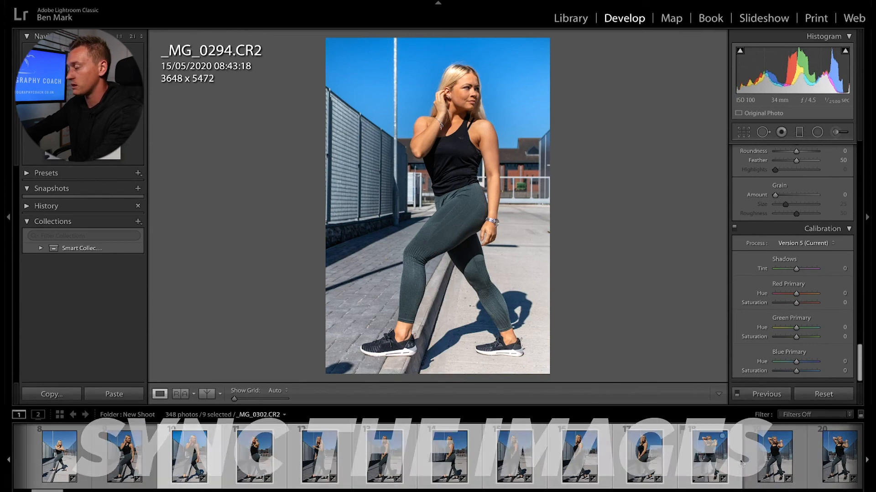
pyautogui.keyDown('shift'); pyautogui.click(839, 456); pyautogui.keyUp('shift')
pyautogui.click(766, 394)
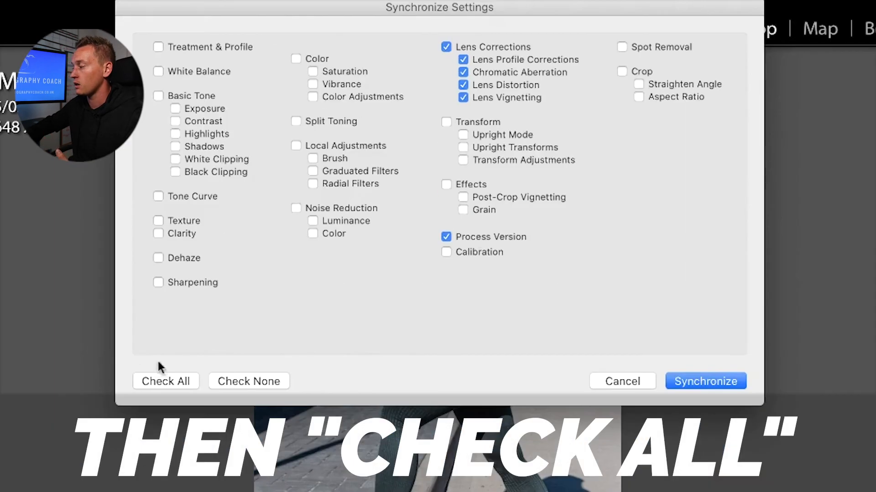
pyautogui.click(275, 233)
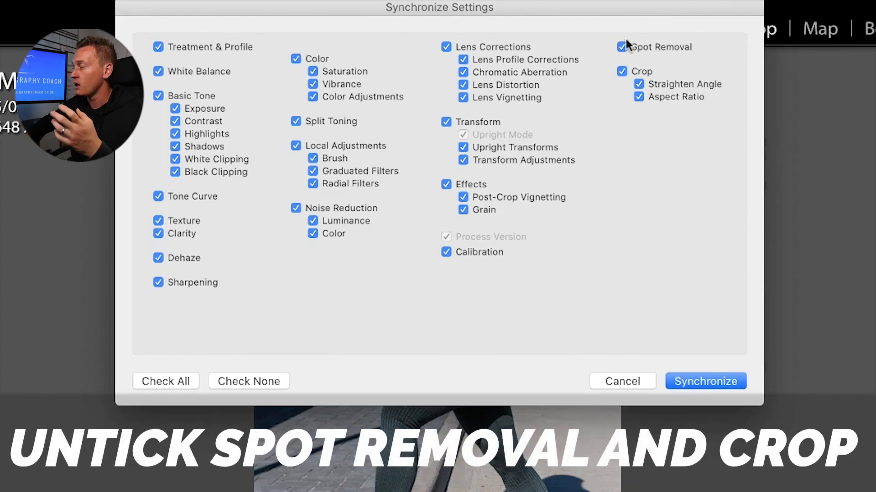
# Step: Leave Crop out and sync the edit to all eleven selected photos
pyautogui.click(621, 71)
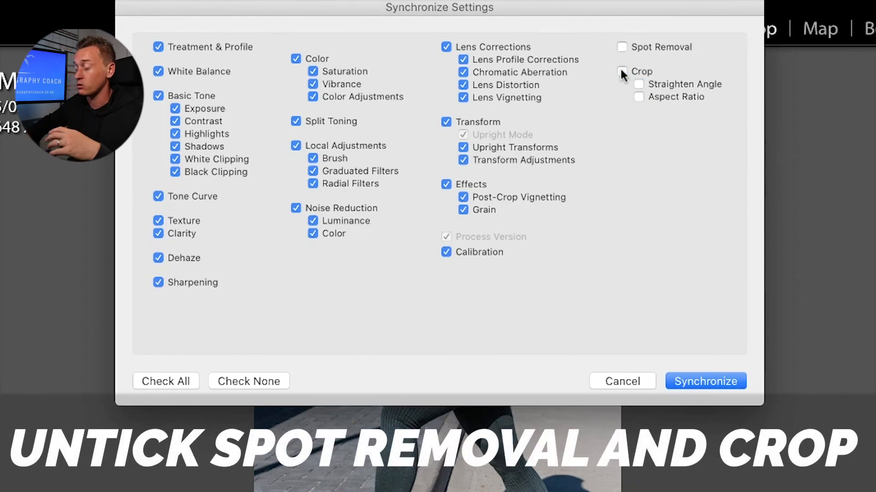
pyautogui.click(711, 381)
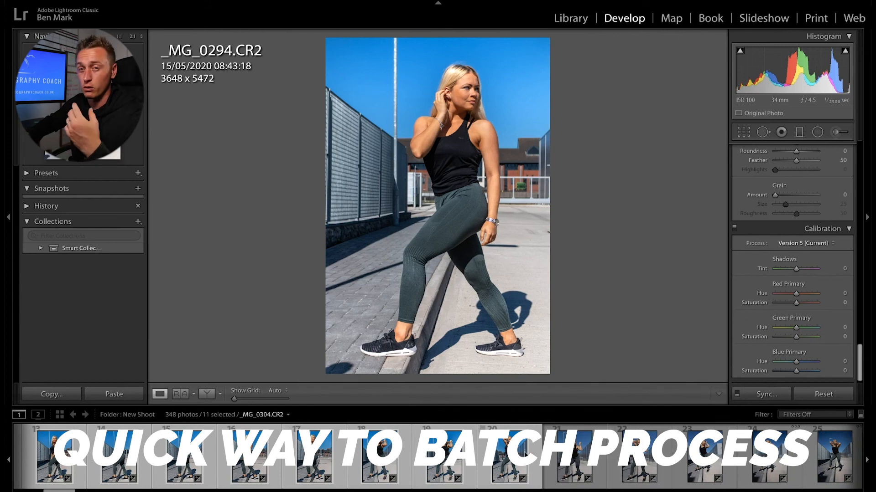
# Step: On _MG_0301, set Highlights -29, Shadows +22 and Whites 0
pyautogui.click(390, 456)
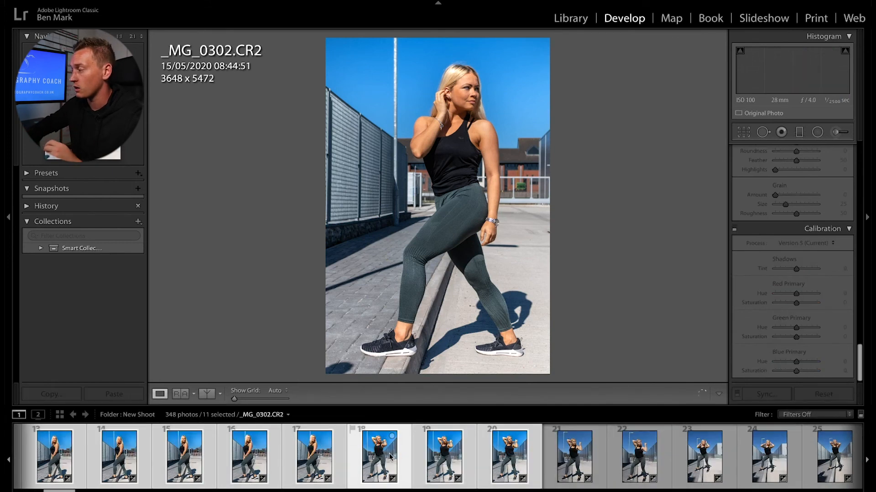
pyautogui.click(310, 456)
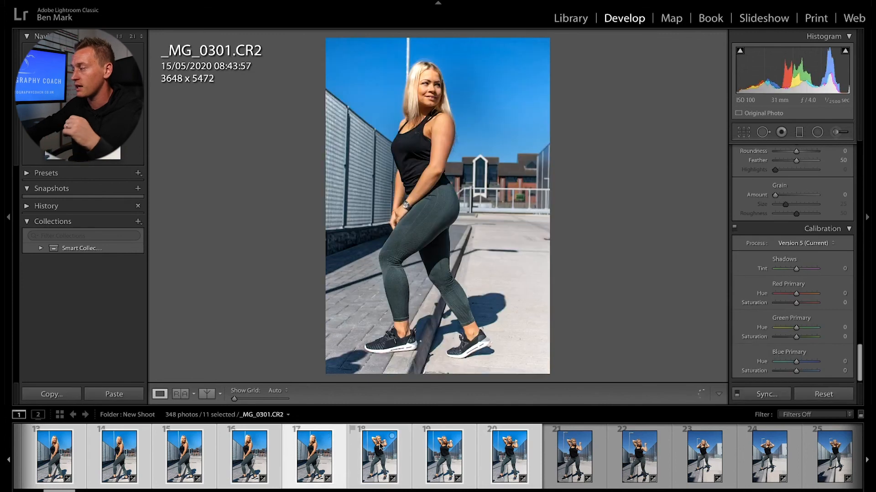
pyautogui.scroll(10, 759, 206)
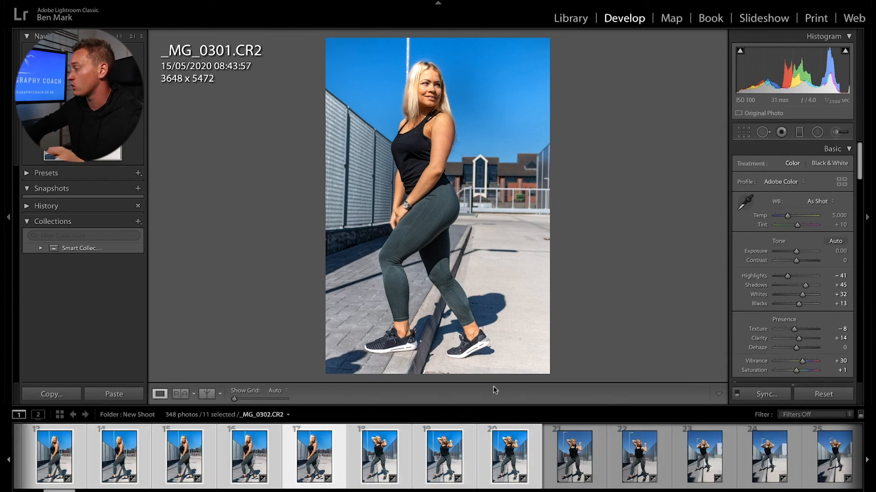
pyautogui.moveTo(788, 275); pyautogui.dragTo(801, 287)
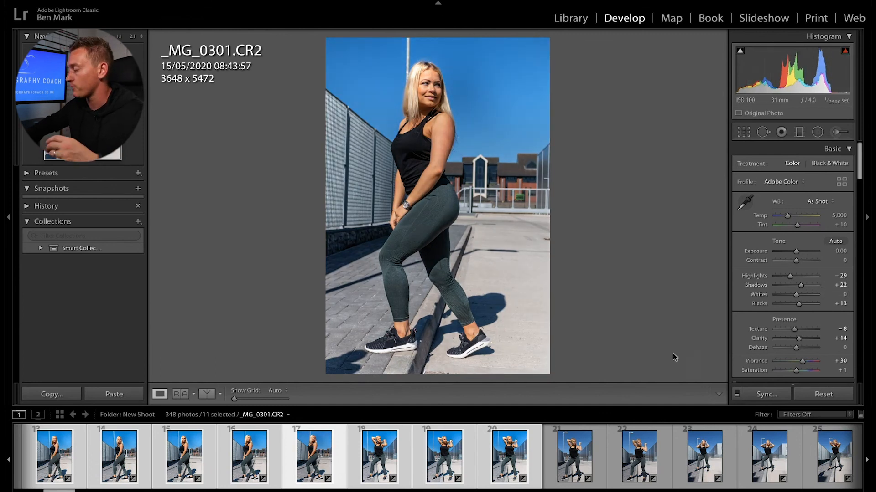
pyautogui.scroll(-10, 587, 451)
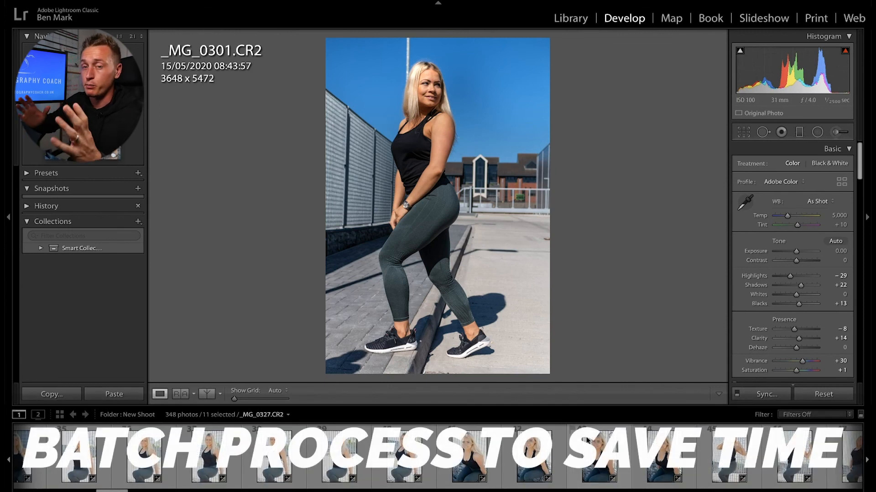